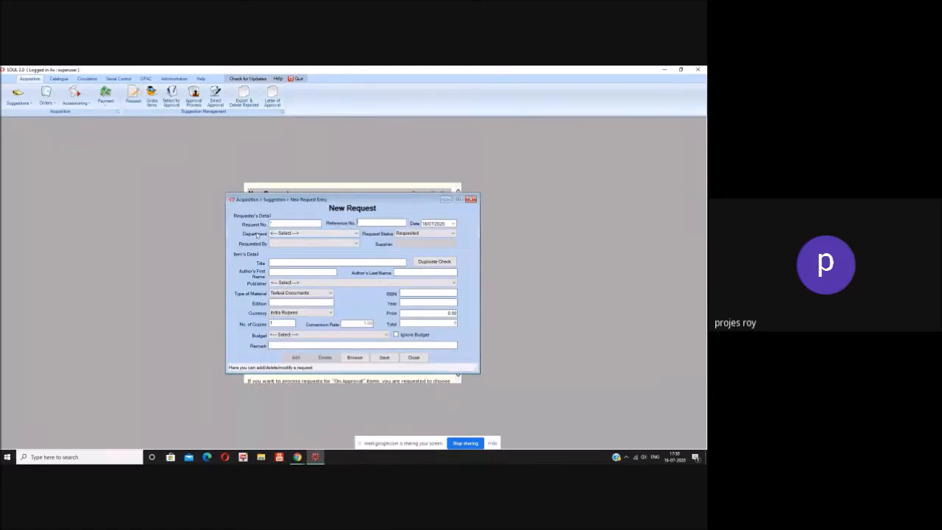
Step: Enter Reference No. 222 on the New Request form, then switch to the Administration tools
click(363, 223)
text(222)
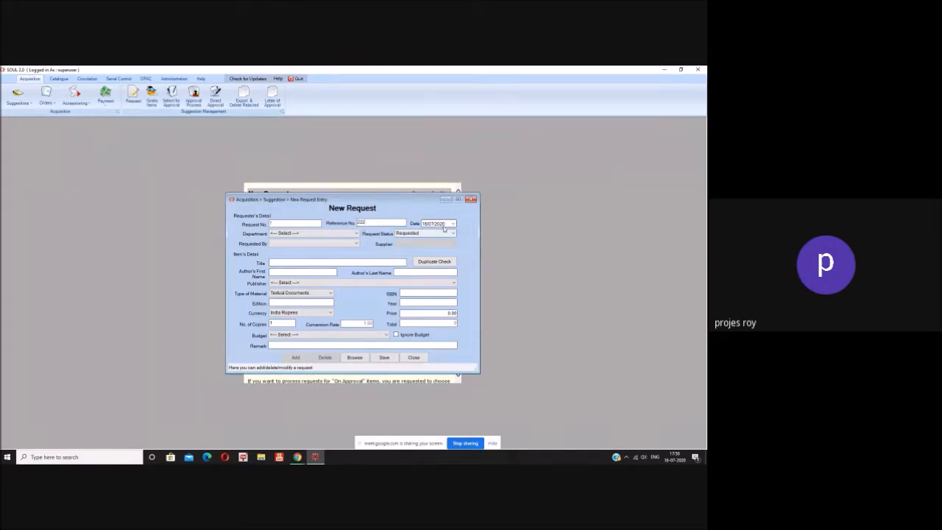
click(356, 234)
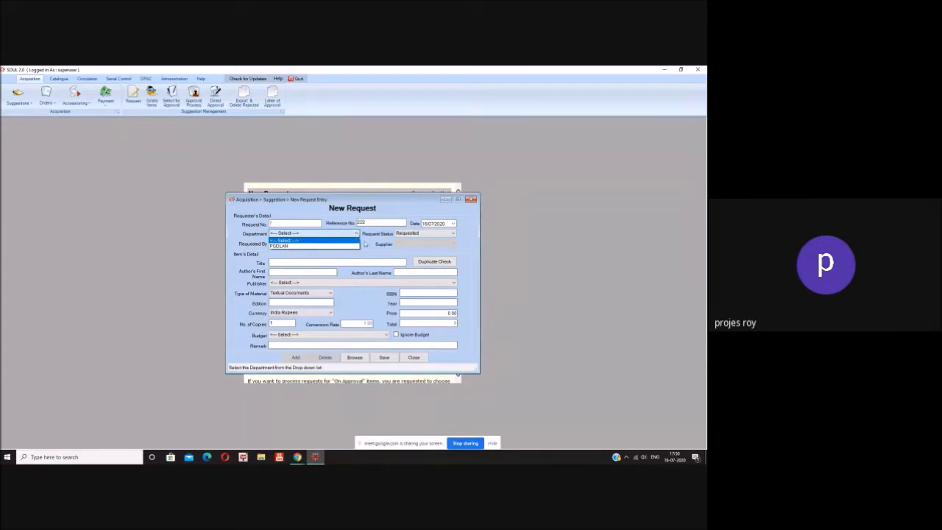
click(179, 80)
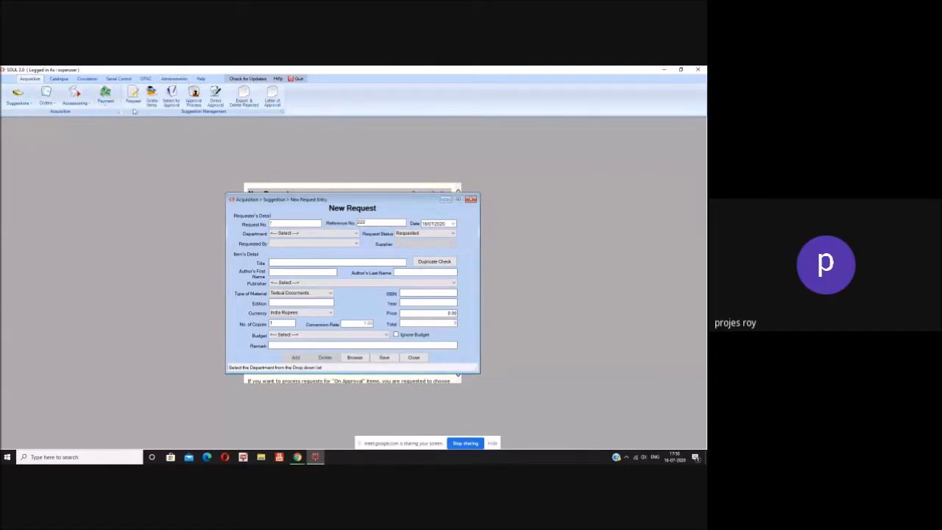
click(174, 80)
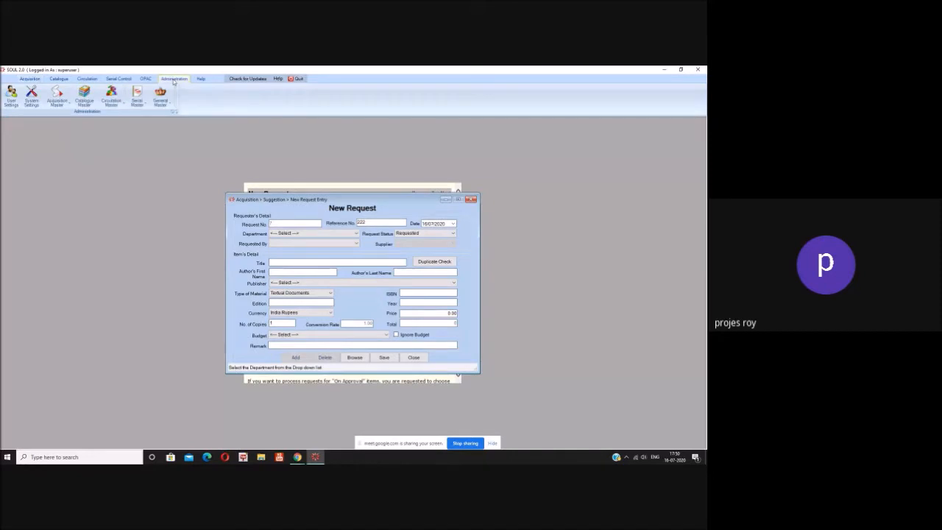
Step: Look through the Acquisition Master and General Master settings, then return to Acquisition
click(67, 107)
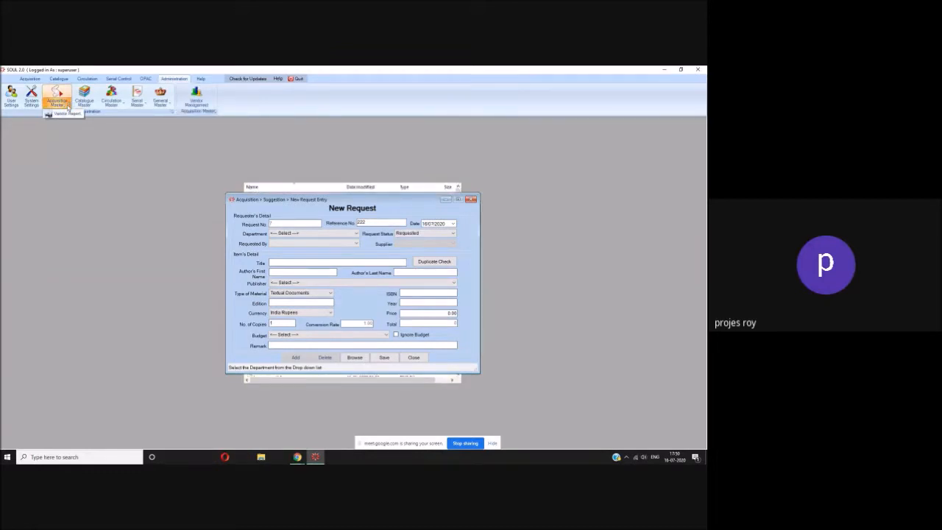
click(166, 107)
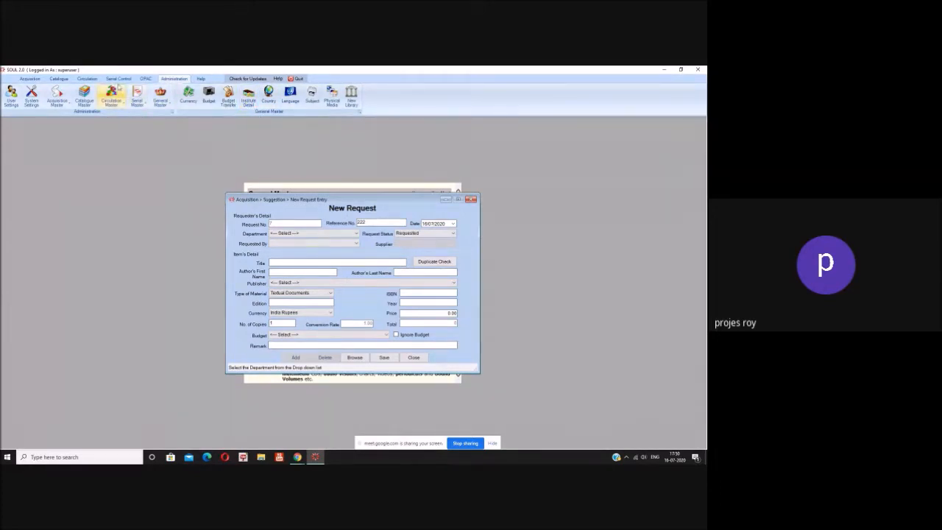
click(32, 79)
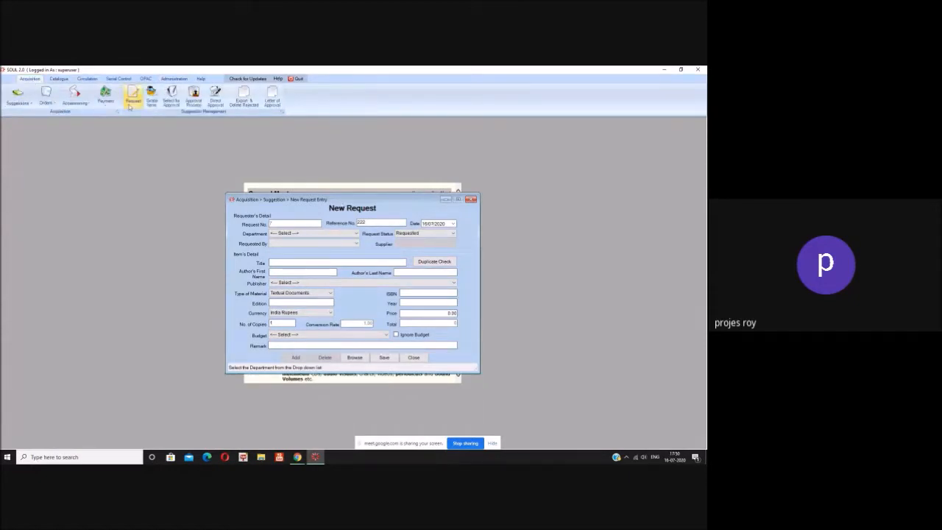
Step: Set department PGDLAN, choose the requester, and keep the status as Requested
click(355, 233)
click(340, 244)
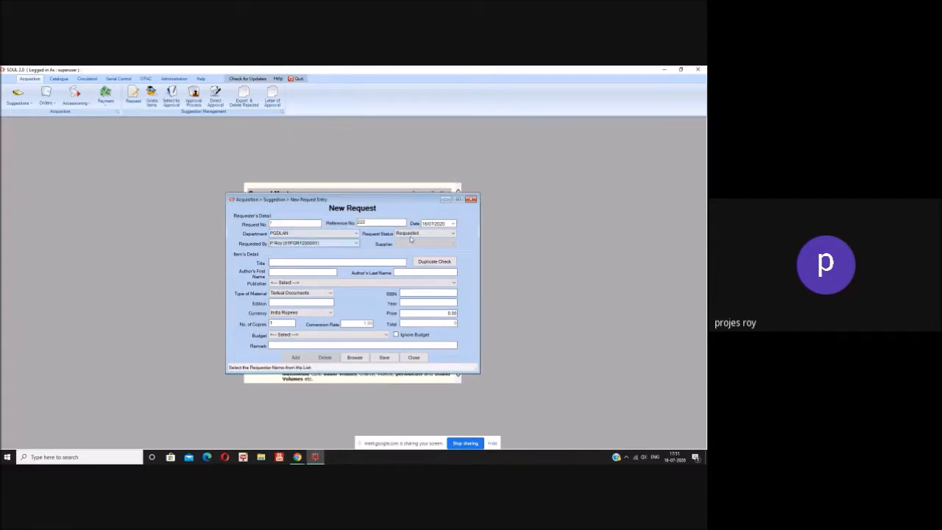
click(356, 245)
click(356, 245)
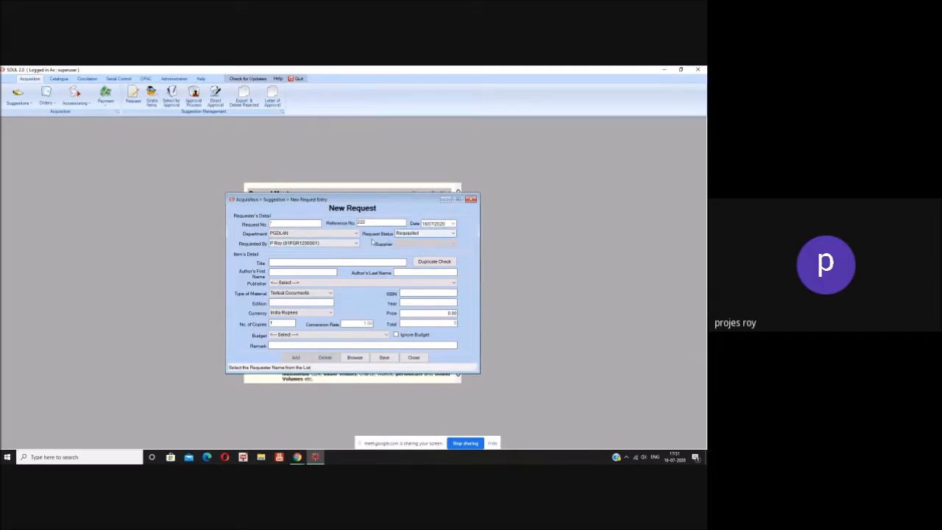
key(Tab)
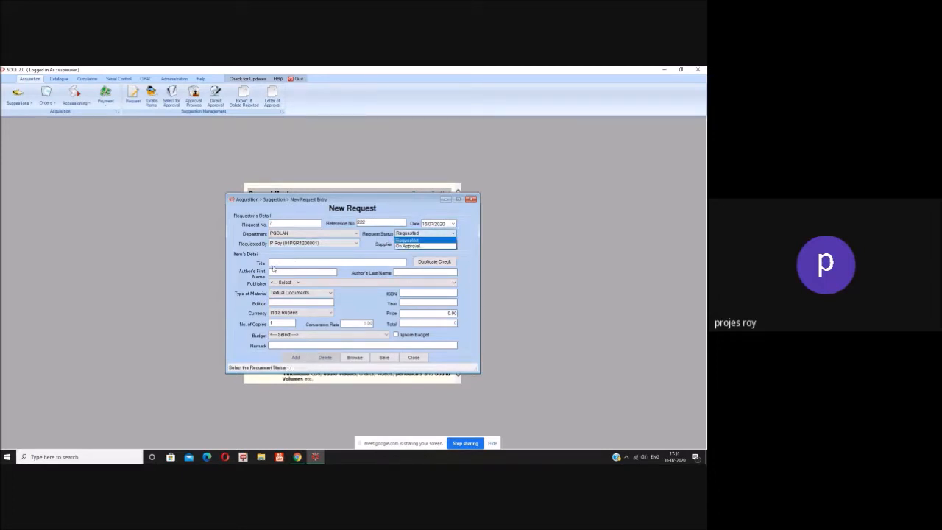
click(408, 242)
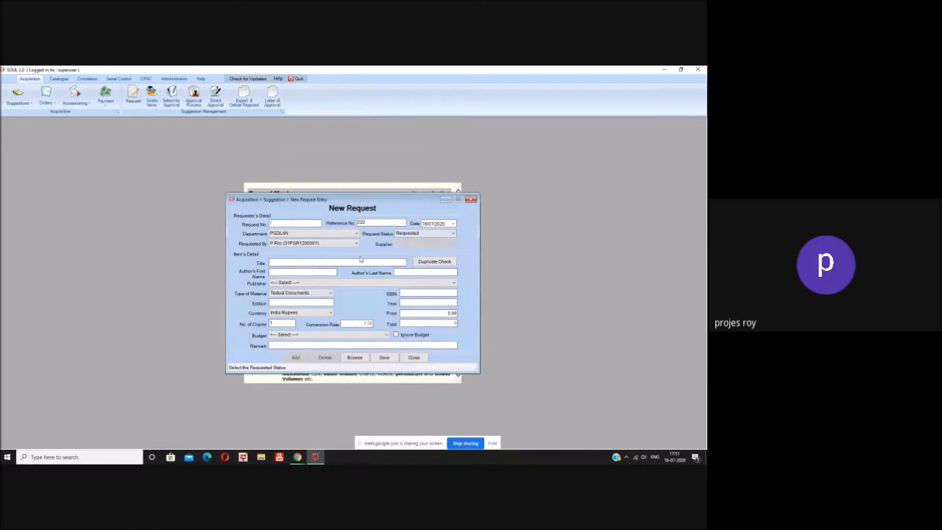
Step: Enter the title 'Administration of Academic Library'
click(315, 262)
text(dministration of Academic Library)
Step: Run a duplicate check for 'Administration of Academic Library', finding no existing records, and close it
click(436, 262)
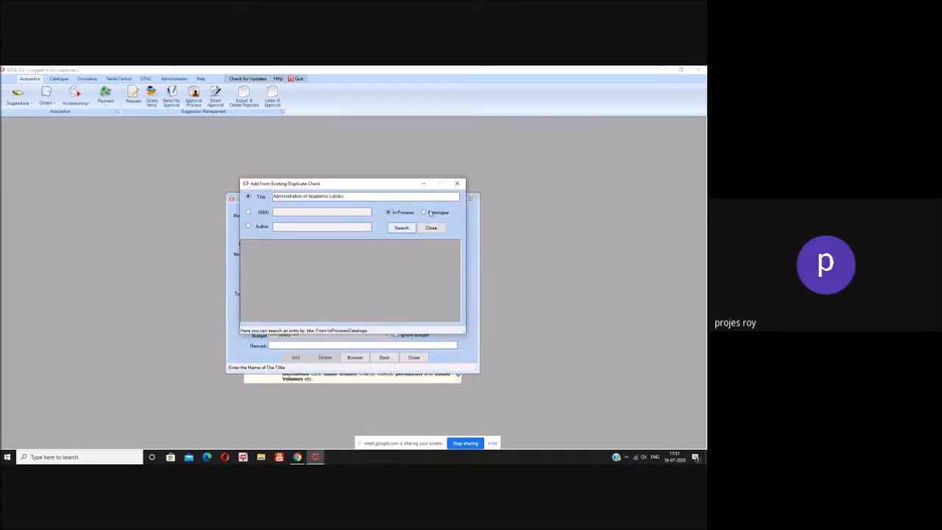
click(407, 231)
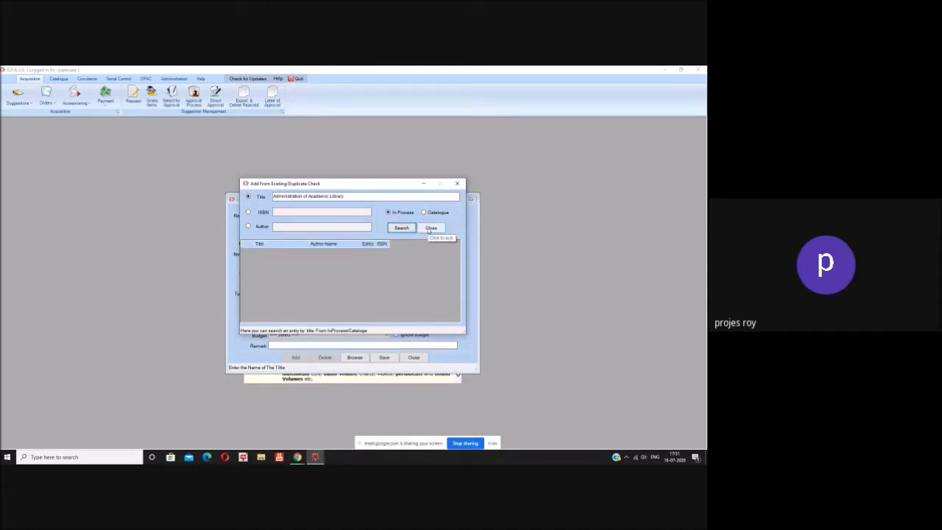
click(431, 228)
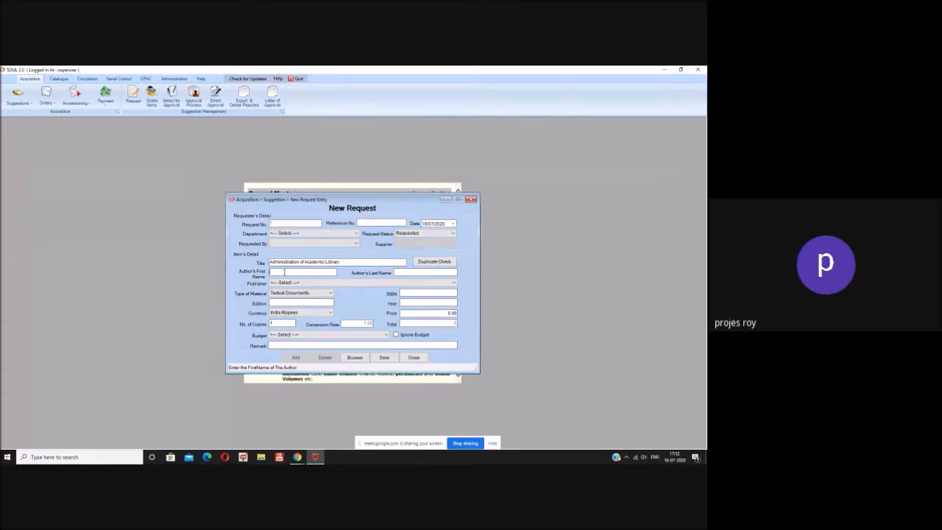
Step: Fill in the author's first and last names, then switch to the Administration tools
text(Man)
text(K)
click(348, 283)
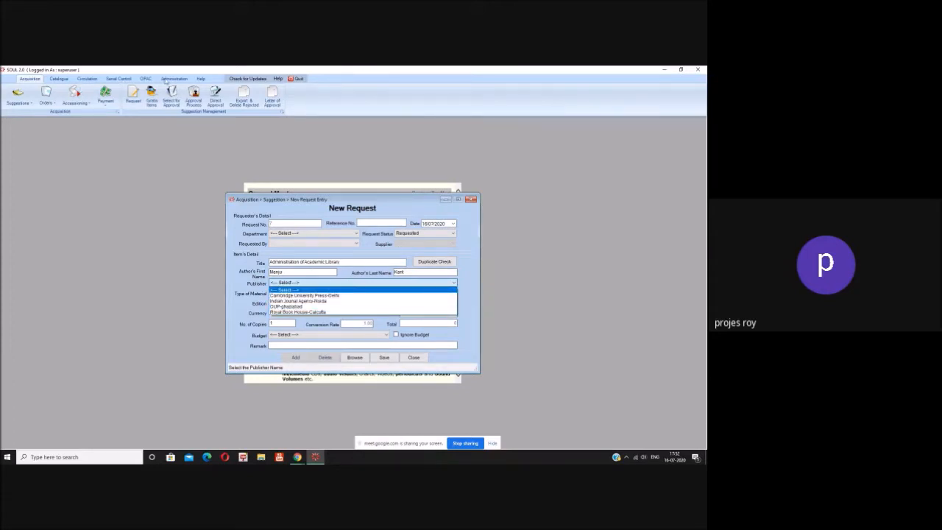
click(167, 83)
click(167, 79)
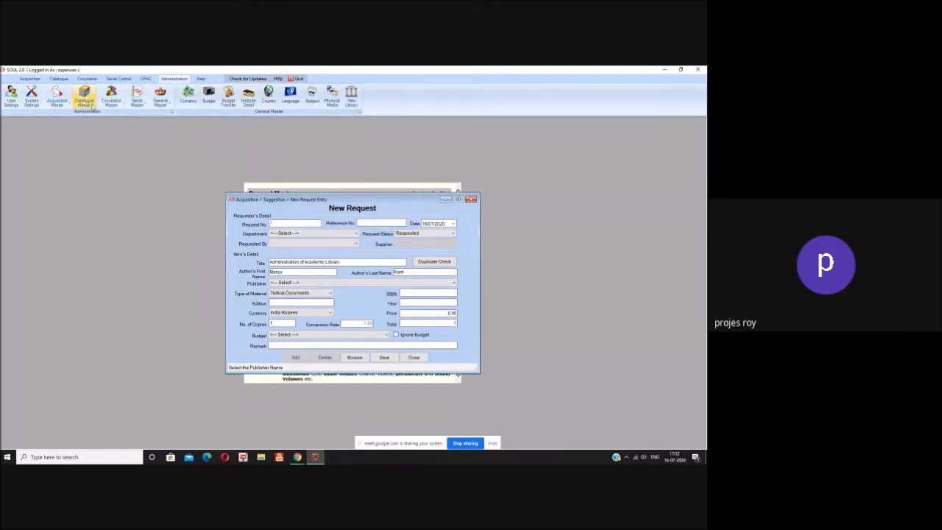
Step: View the Acquisition Master's Vendor Management option, then go back to the Acquisition tools
click(65, 102)
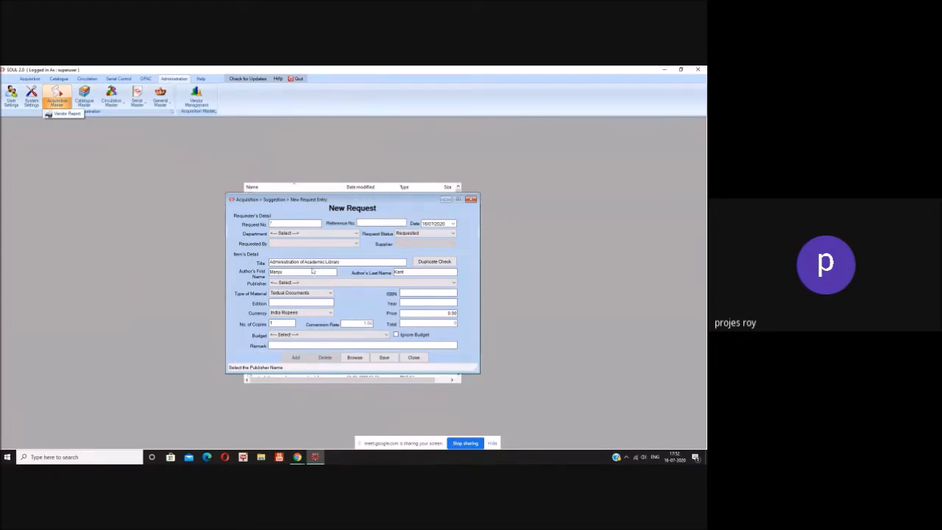
click(30, 78)
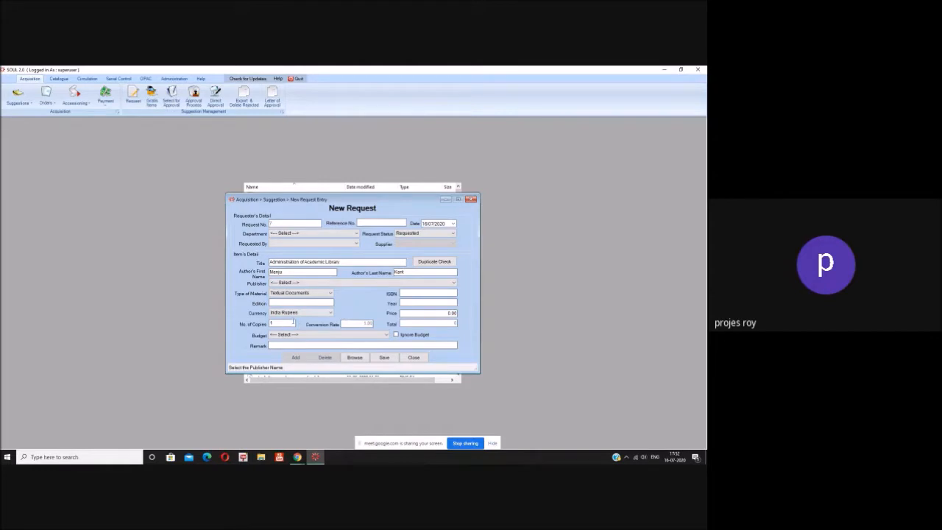
click(331, 283)
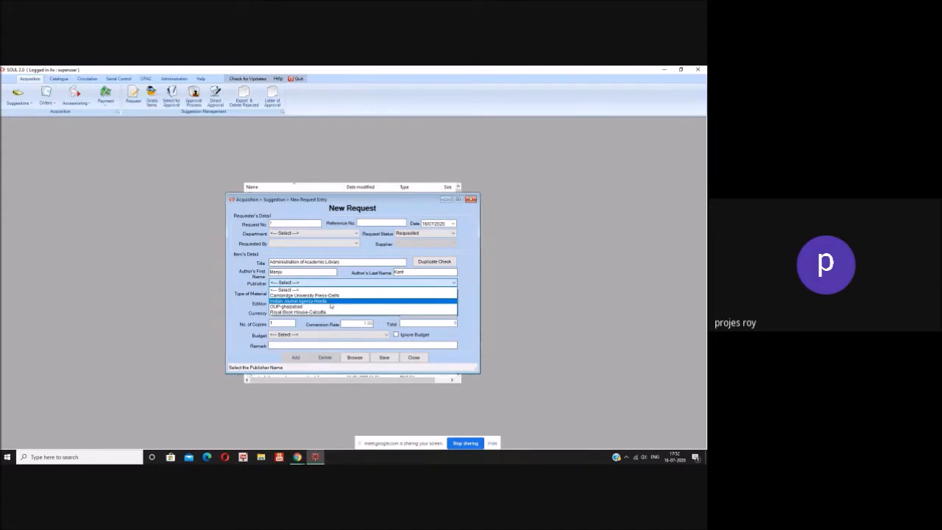
click(329, 312)
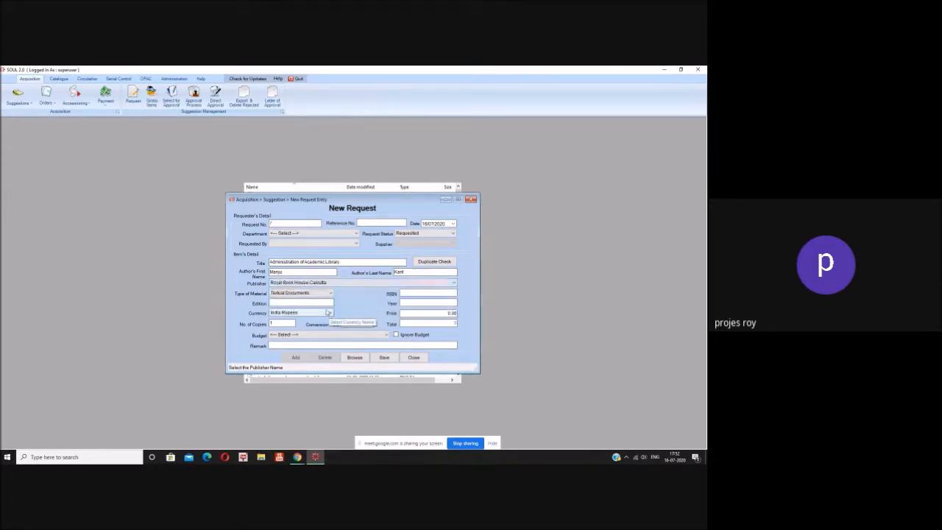
click(316, 303)
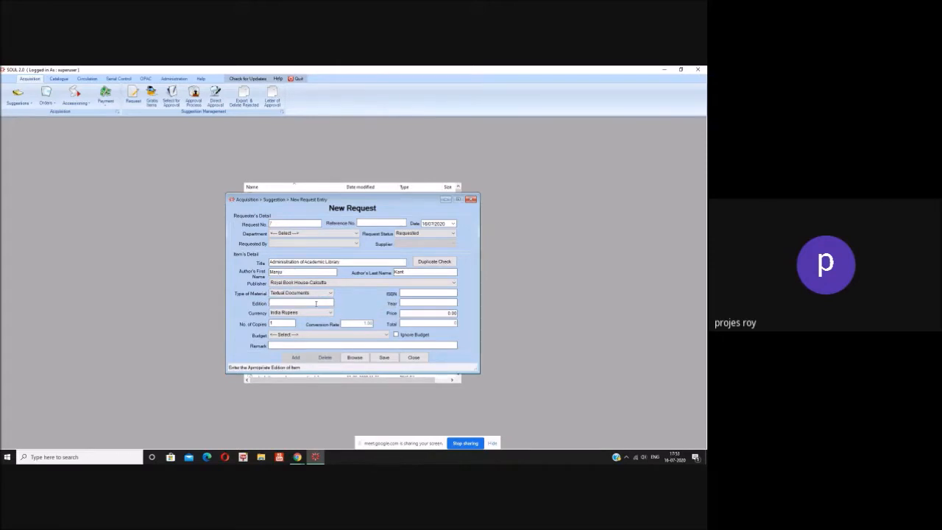
text(1)
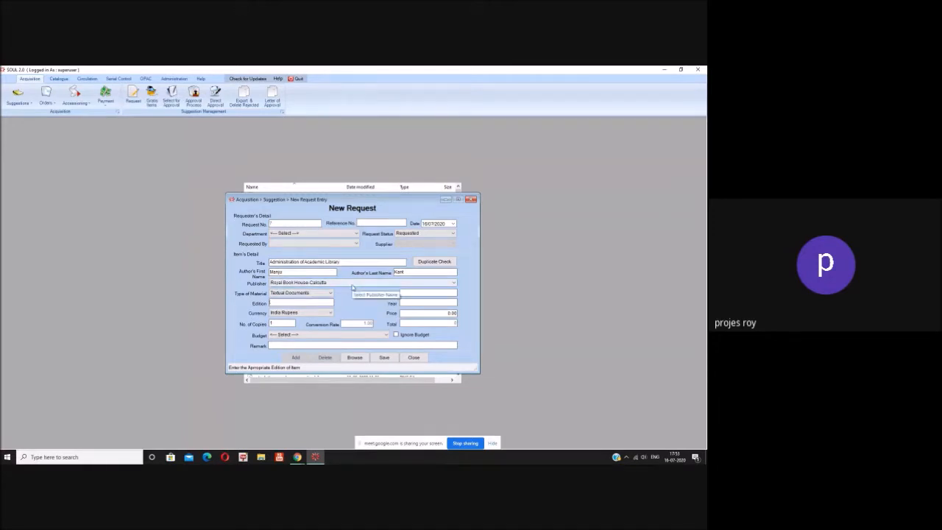
click(413, 294)
text(3457546754678)
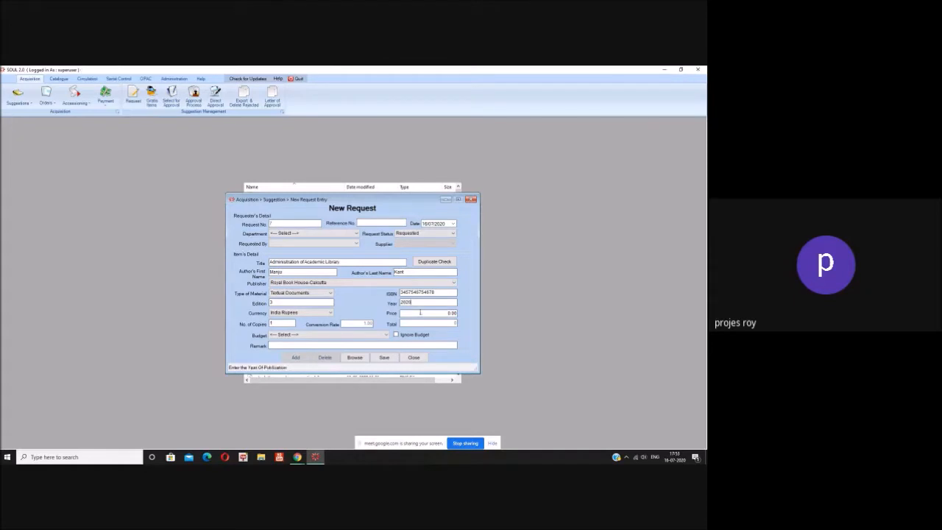
Step: Enter the price 800.00 and set the number of copies
click(420, 313)
text(800)
click(278, 323)
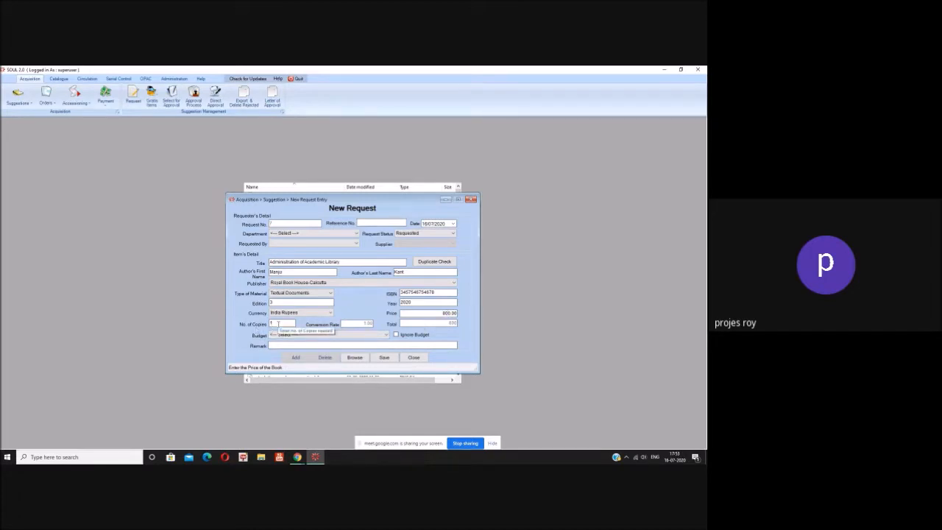
click(278, 324)
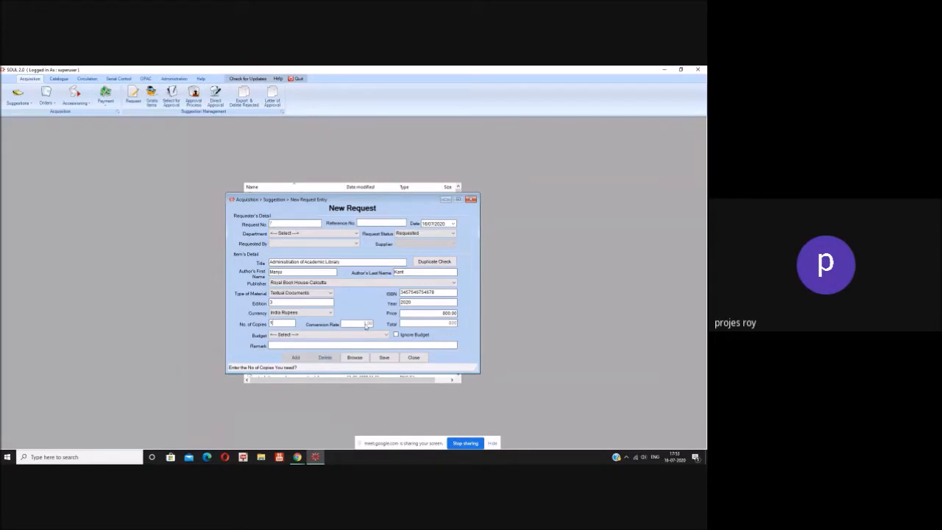
click(386, 335)
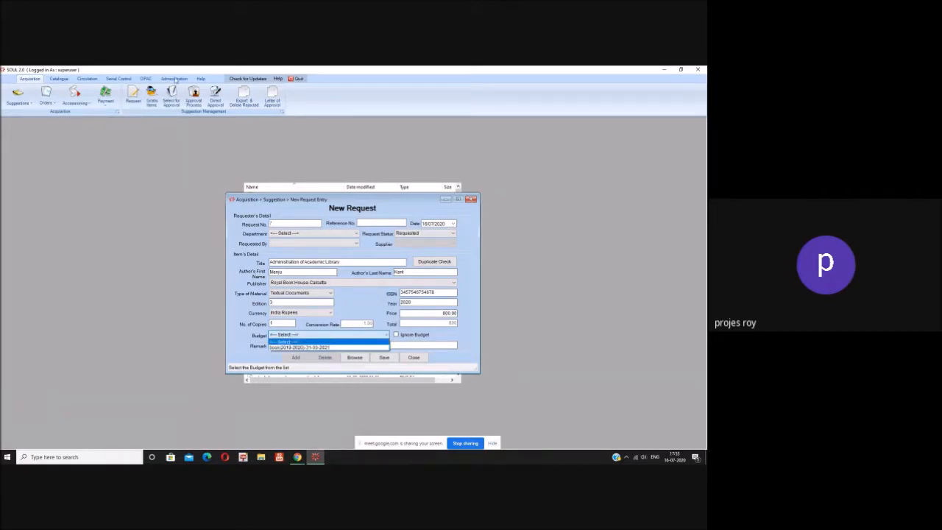
Step: Check the Acquisition Master and General Master budget settings, then return to Acquisition
click(175, 79)
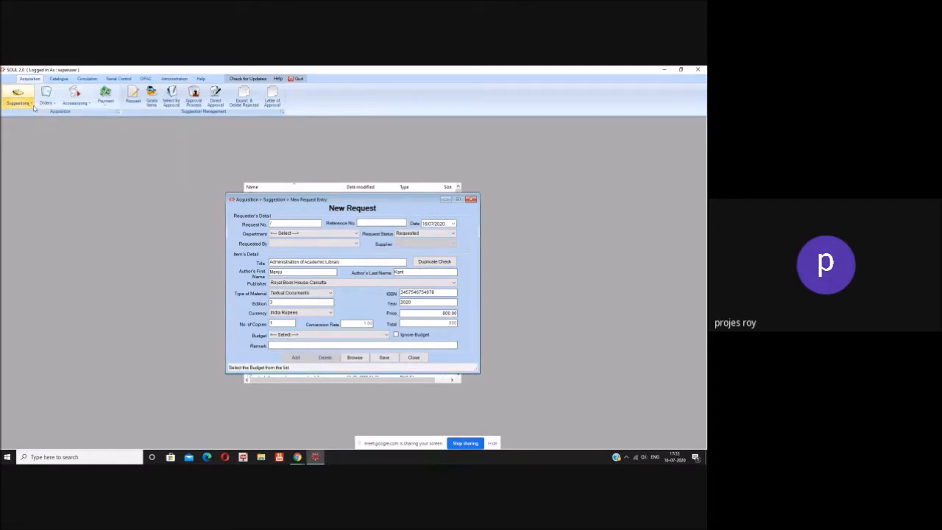
click(187, 81)
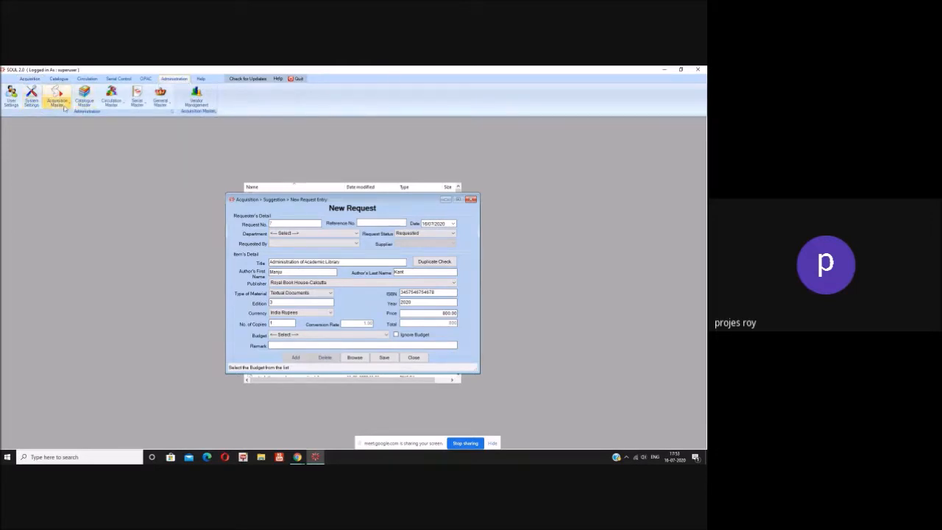
click(64, 108)
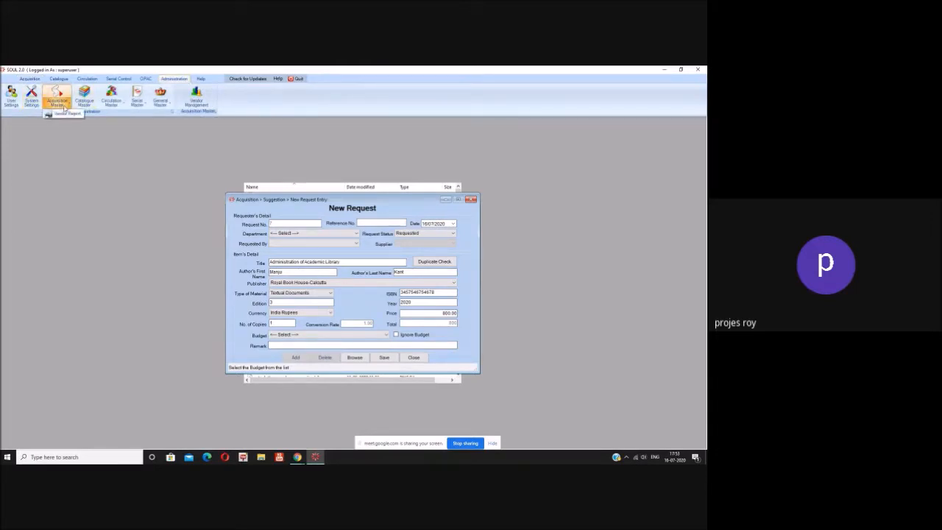
click(159, 108)
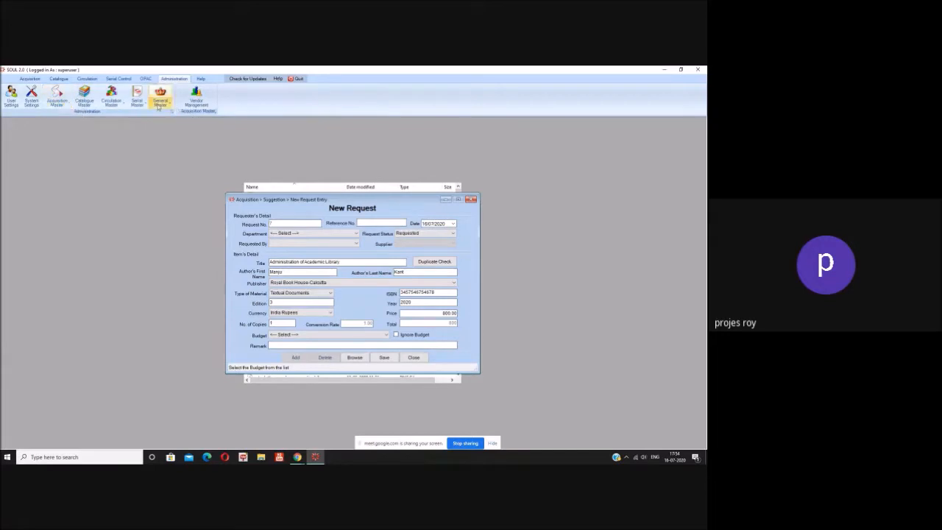
click(159, 105)
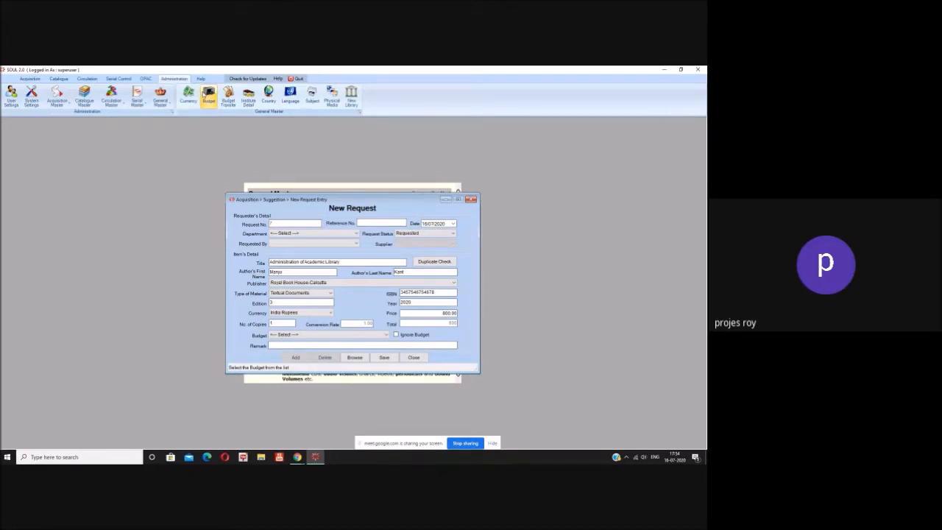
click(37, 79)
Step: Select budget book2019-2020~31-03-2021, department PGDLAN, the requester, and Reference No. 4444
click(365, 335)
click(360, 346)
click(360, 345)
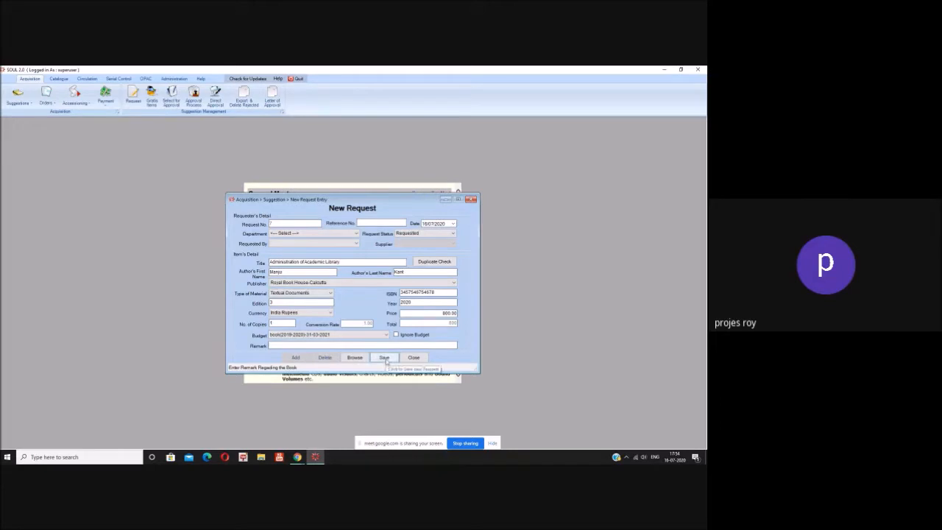
click(356, 234)
click(346, 249)
click(352, 245)
click(343, 257)
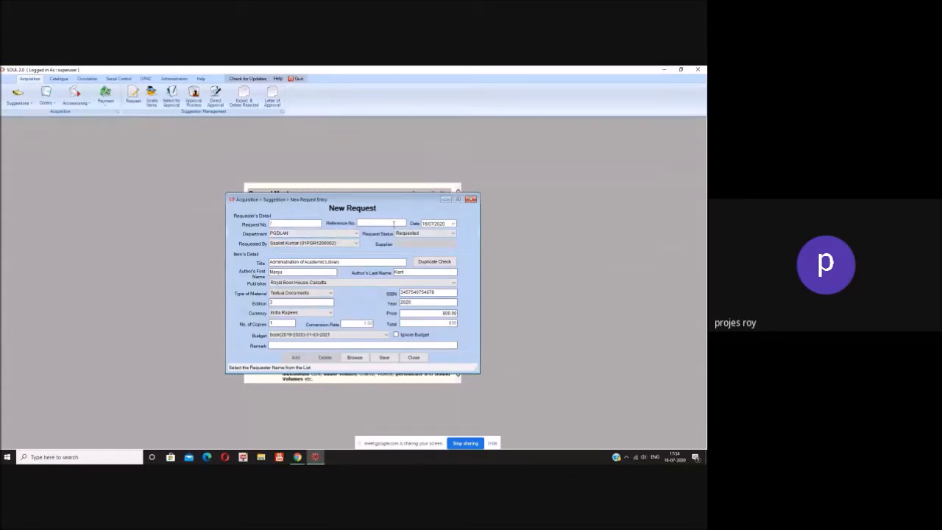
click(393, 223)
text(4444)
Step: Save the book request, decline adding another, and close the form
click(388, 359)
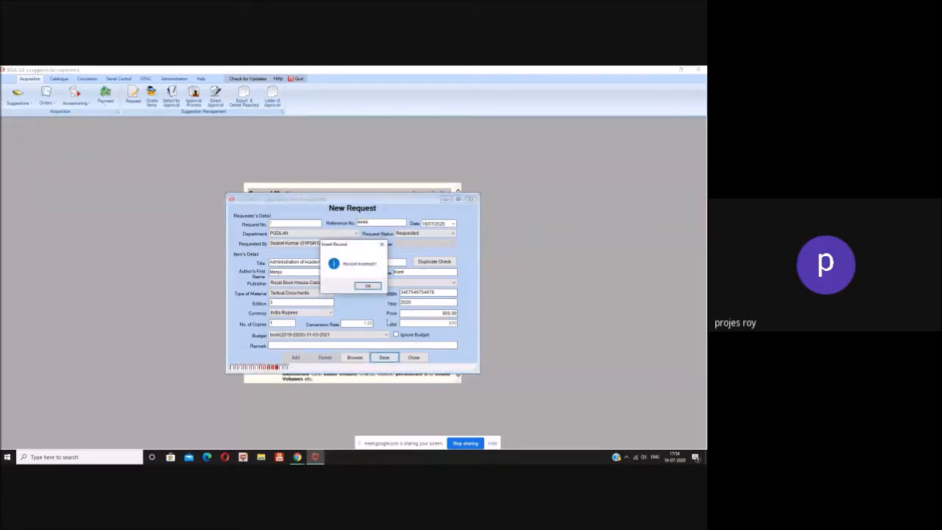
click(378, 286)
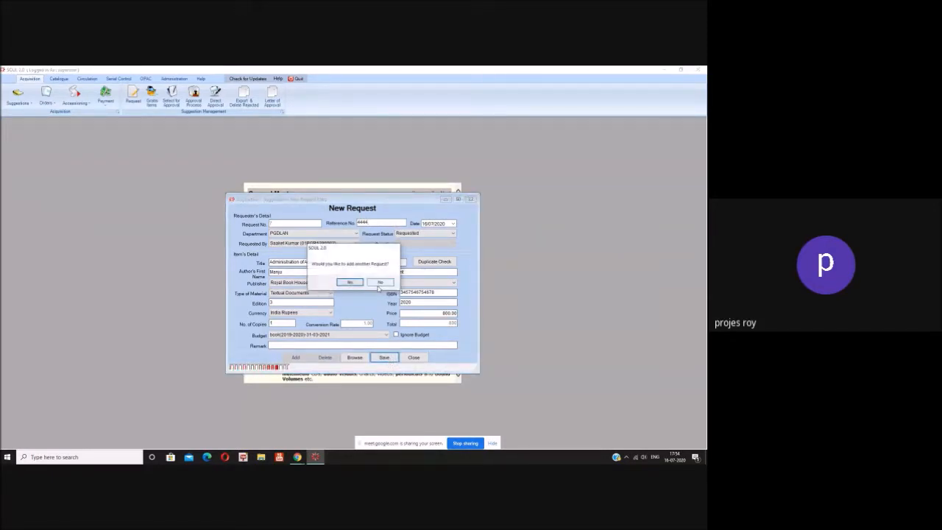
click(380, 283)
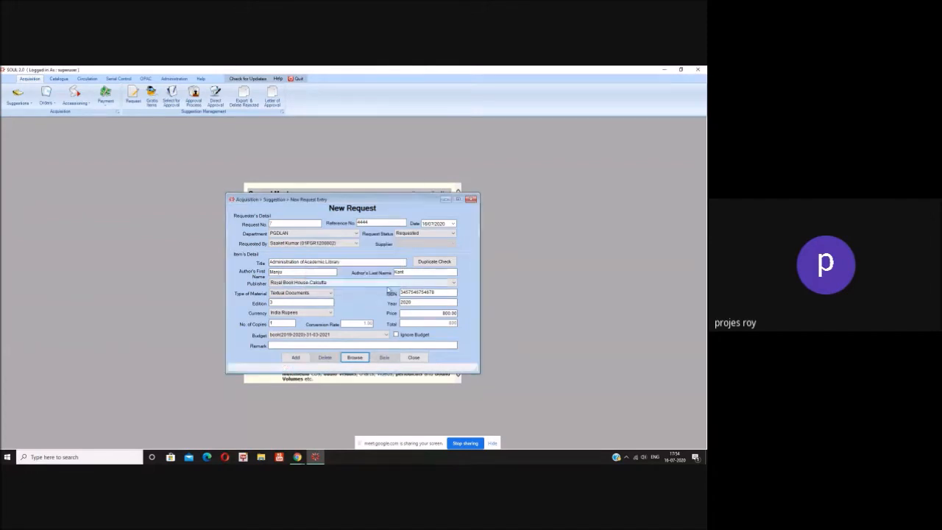
click(414, 357)
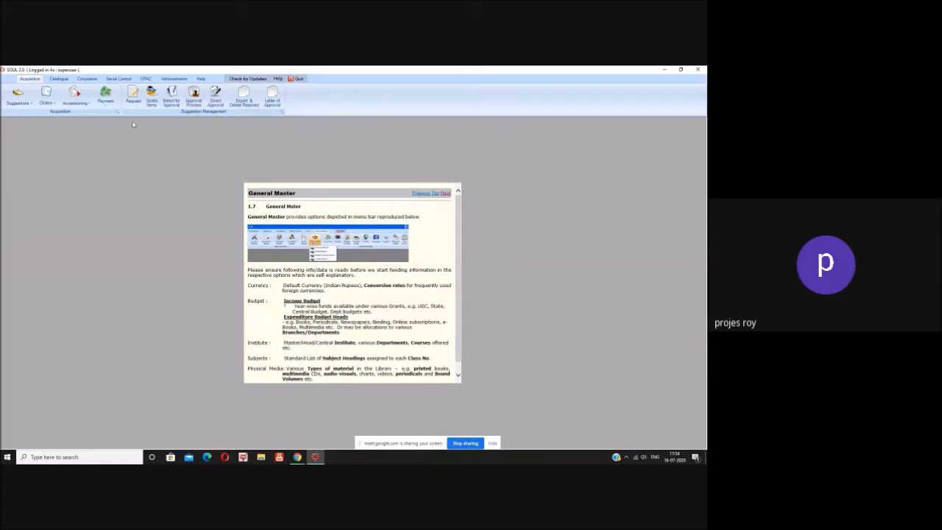
Step: Filter suggestions to All, tick 'Administration of Academic Library', and save it as selected for approval
click(177, 108)
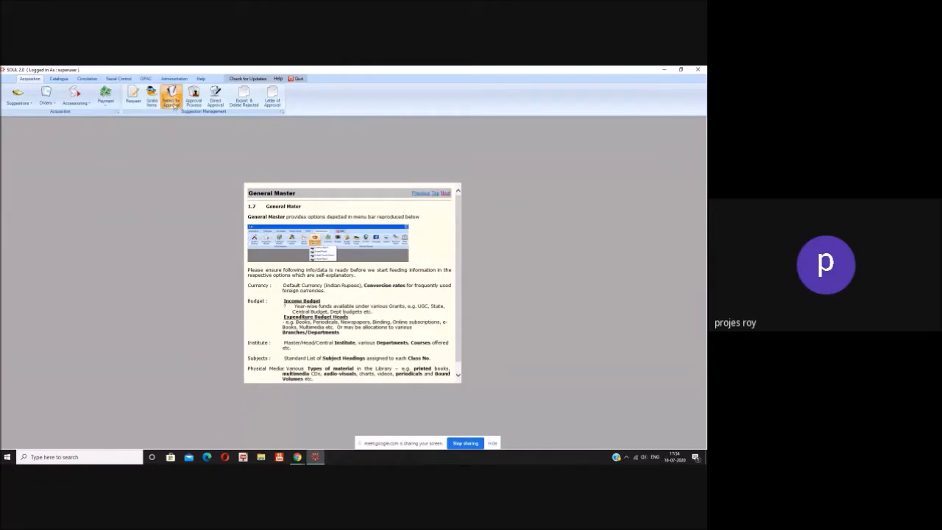
click(269, 227)
click(264, 236)
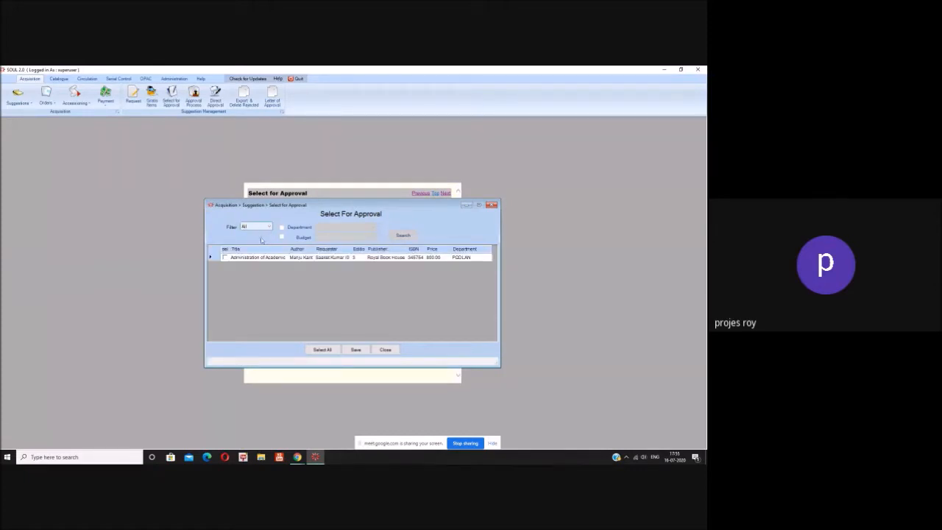
click(224, 258)
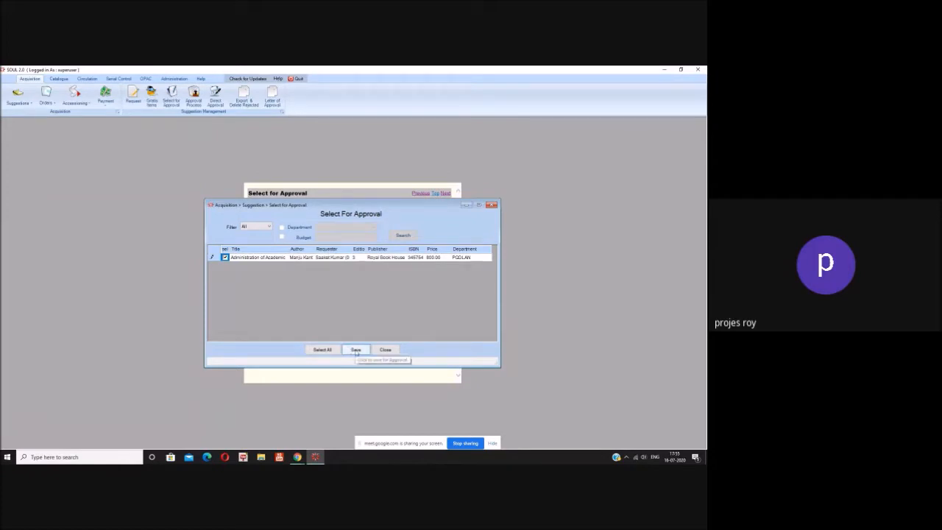
click(356, 351)
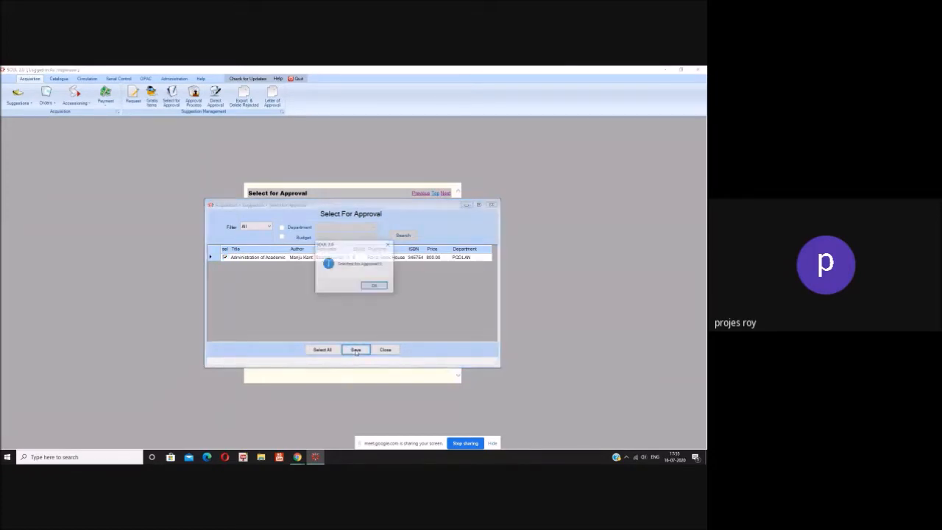
click(376, 286)
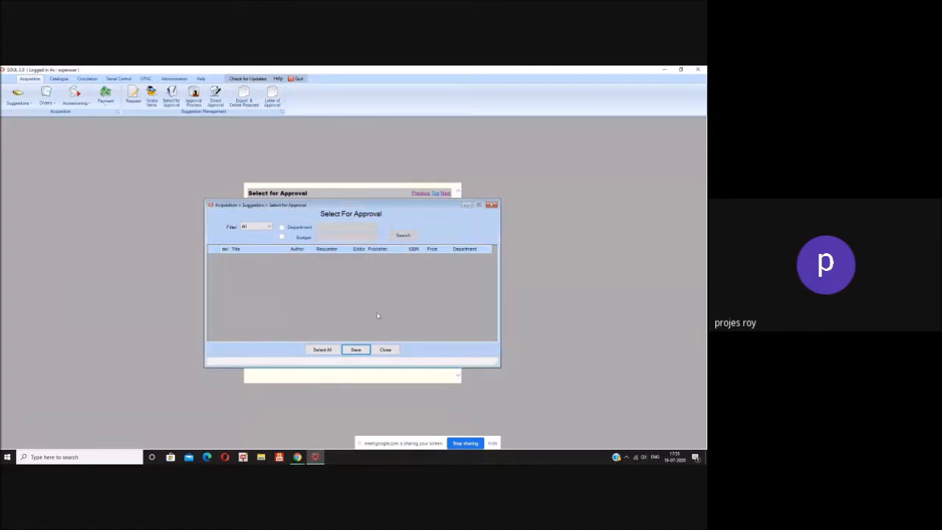
click(385, 350)
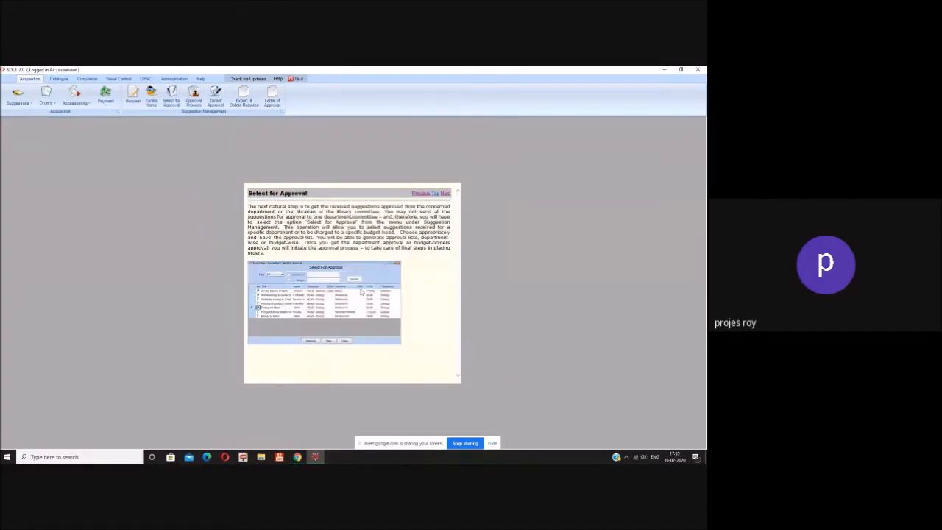
Step: In Approval Process, filter to All, tick the book suggestion, and approve it
click(193, 102)
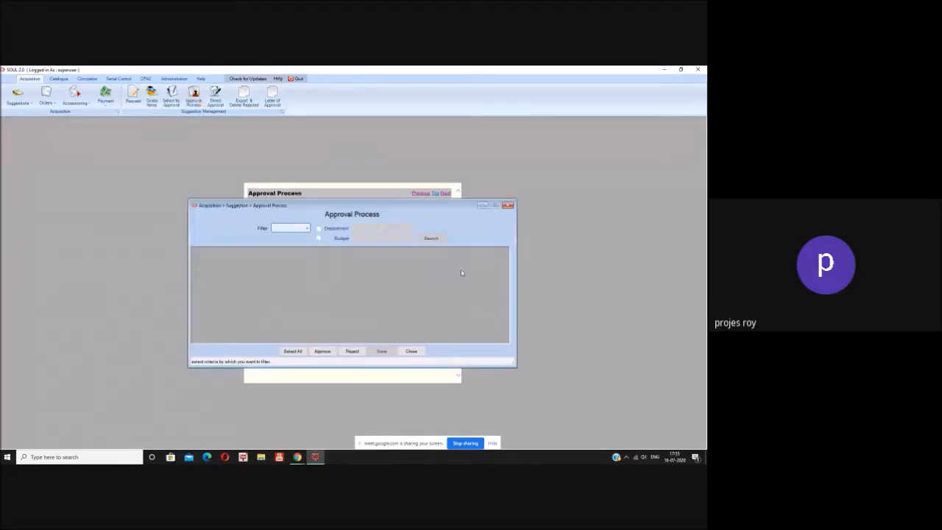
click(307, 228)
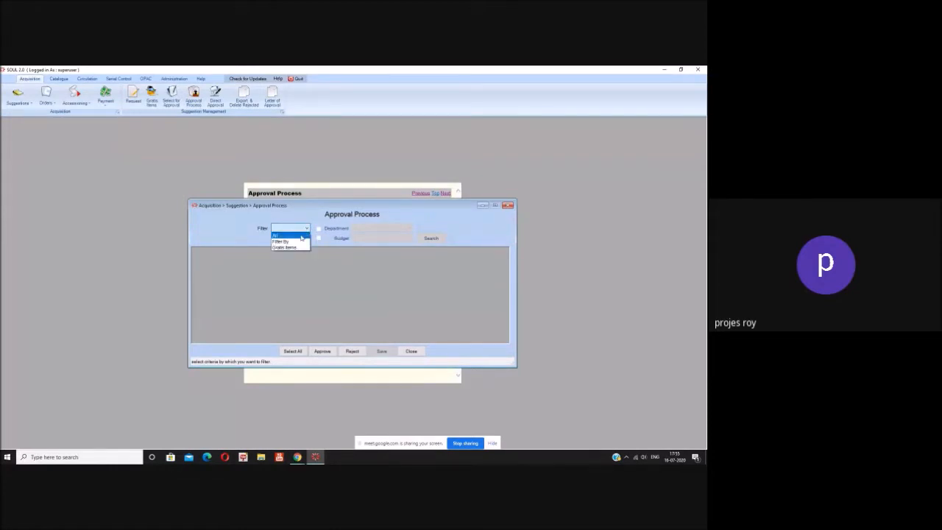
click(301, 236)
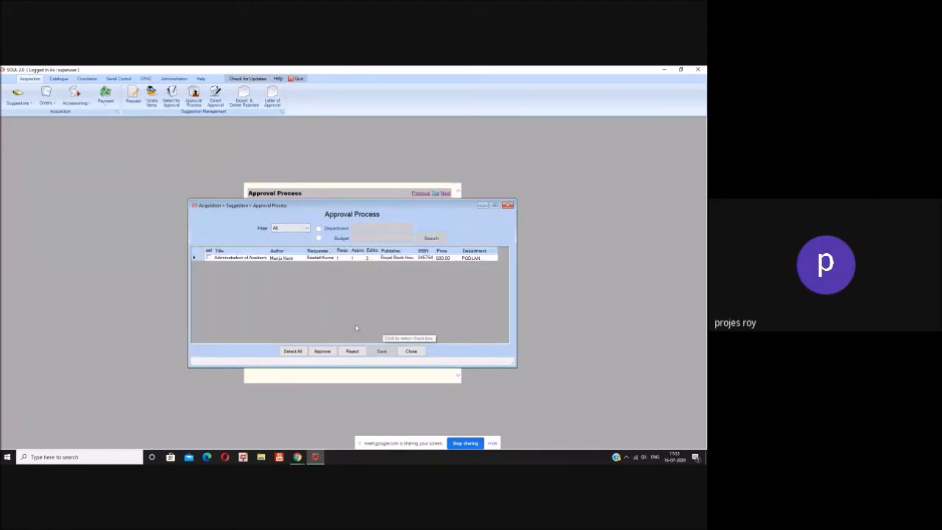
click(209, 257)
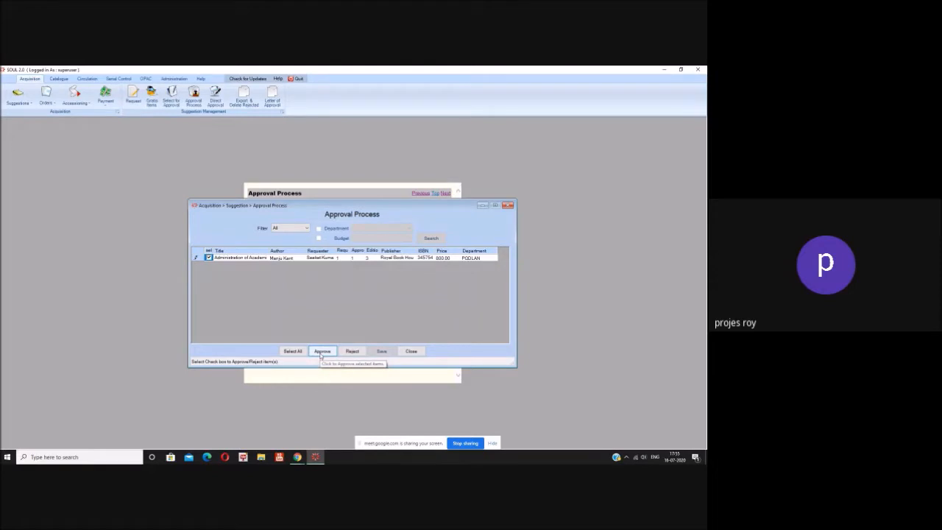
click(322, 353)
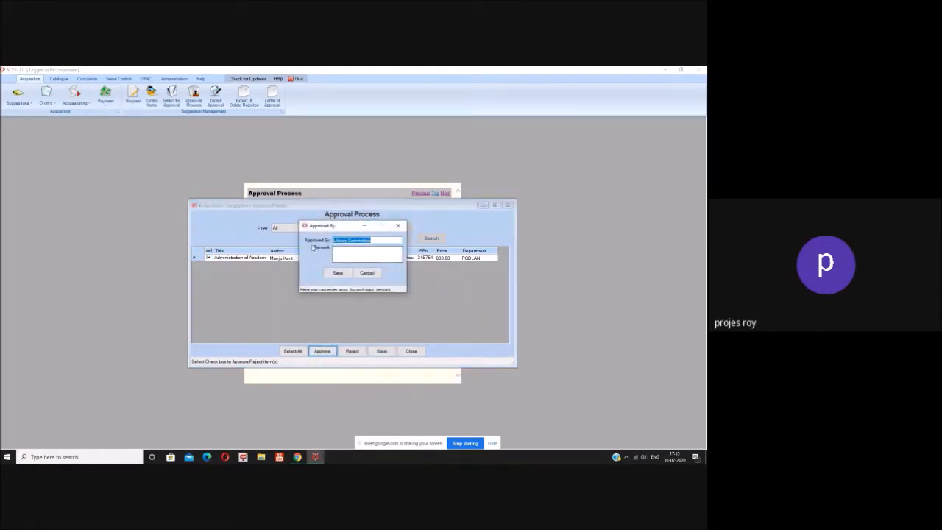
Step: Add the remark 'This is a Good Book', save the approval, and close the form
click(345, 249)
text(This is a)
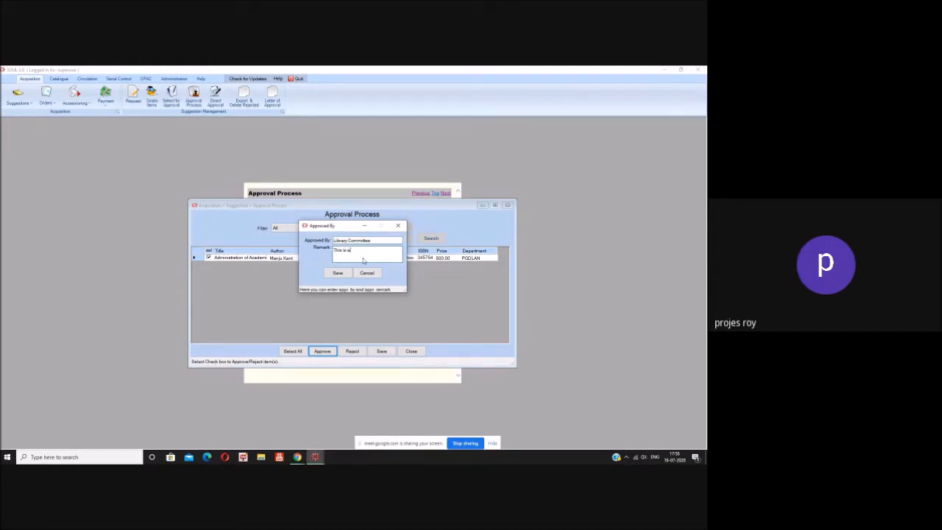
text( Good Book)
click(338, 273)
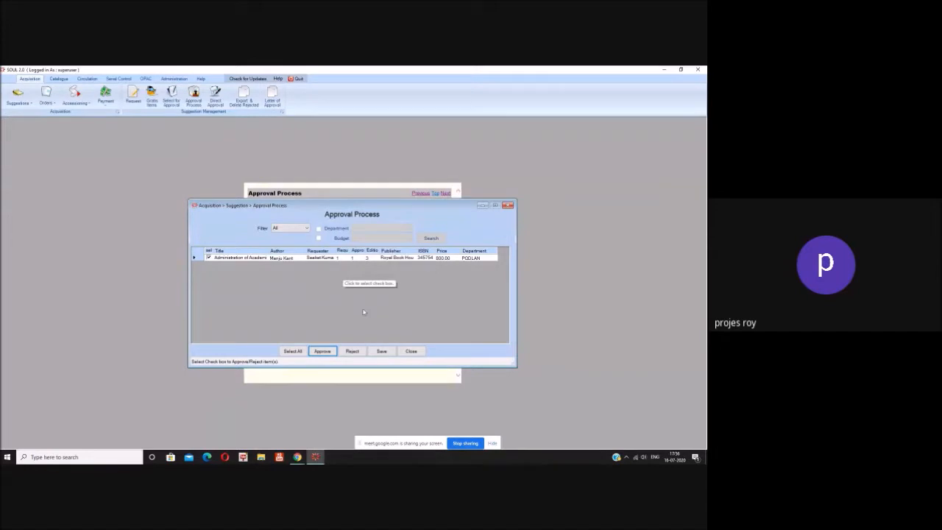
click(383, 353)
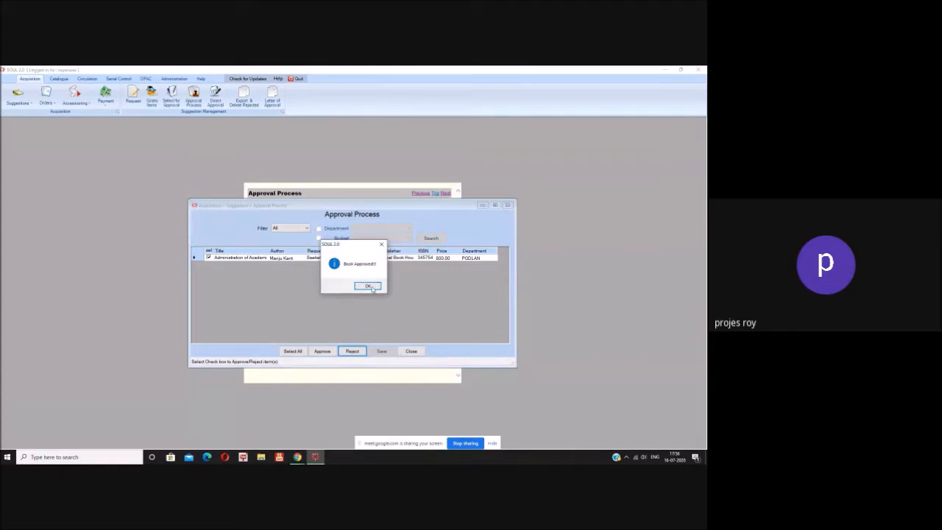
click(370, 286)
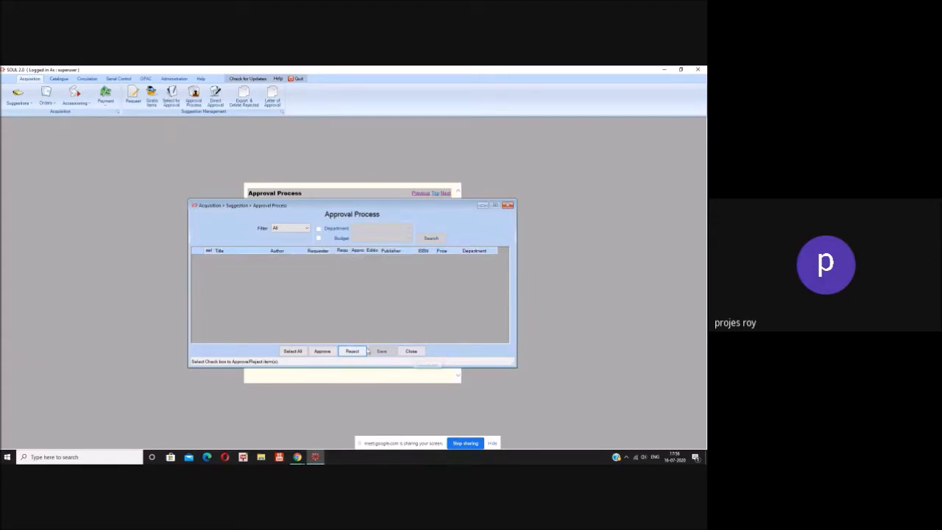
click(411, 351)
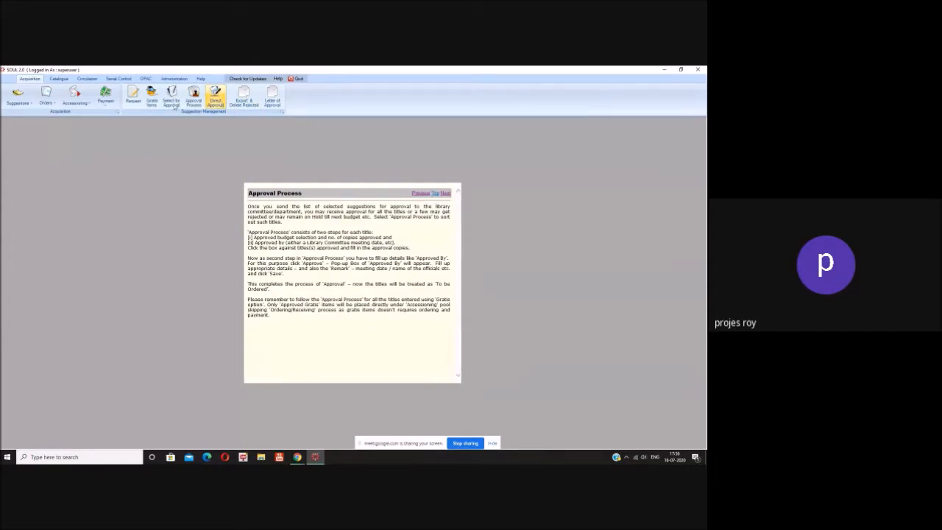
Step: Check the Requested Before date in Export & Delete Rejected, then close the window
click(240, 104)
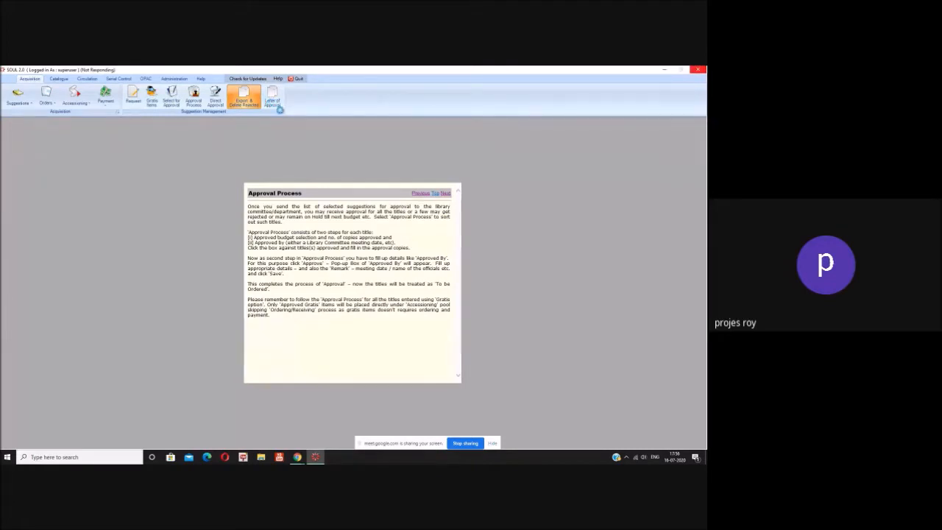
click(365, 237)
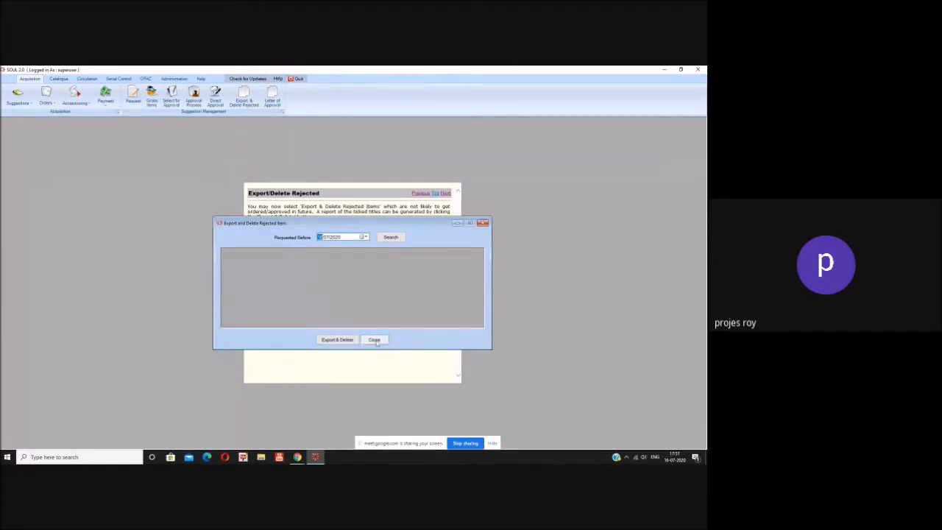
click(375, 340)
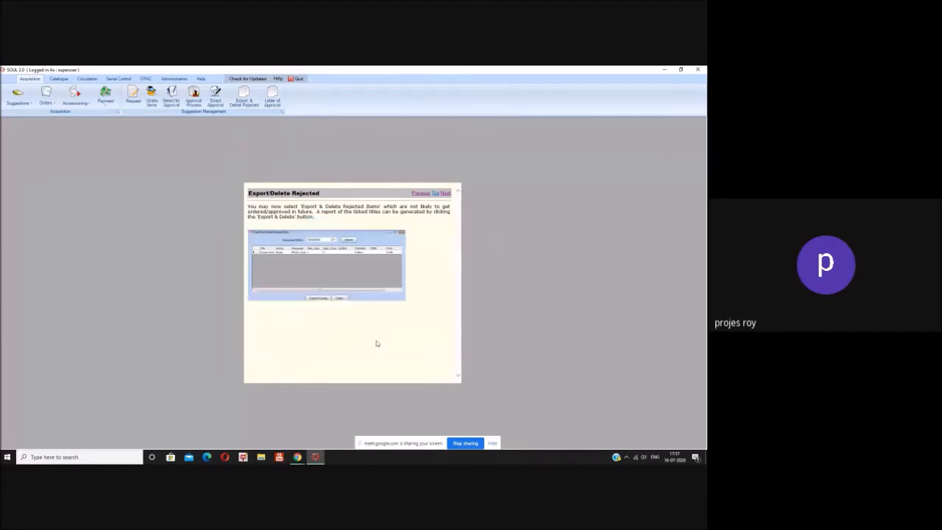
Step: Display the approval letter with titles selected by date, review it, and close the window
click(267, 105)
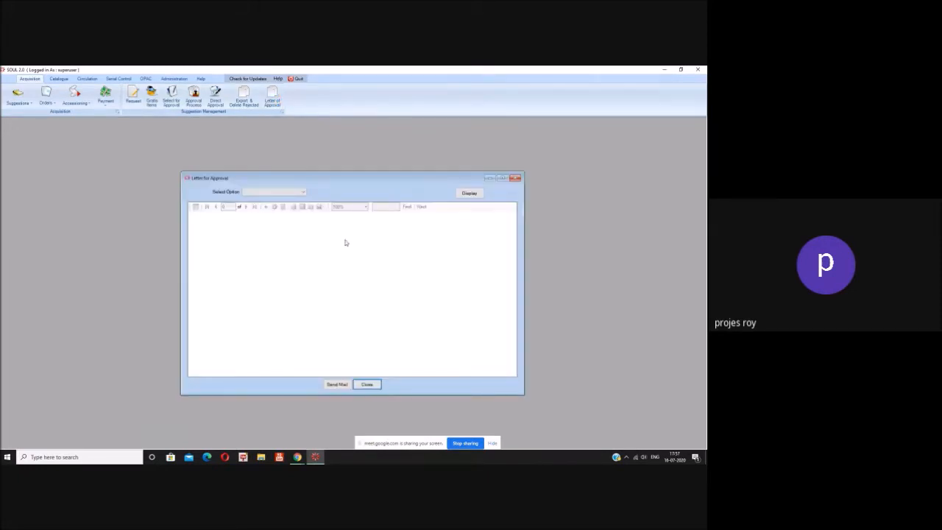
click(303, 192)
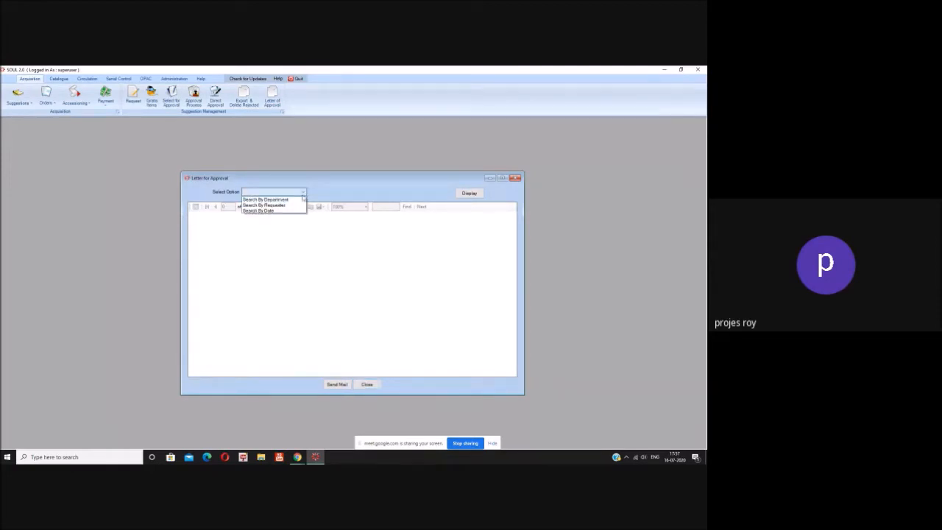
click(299, 212)
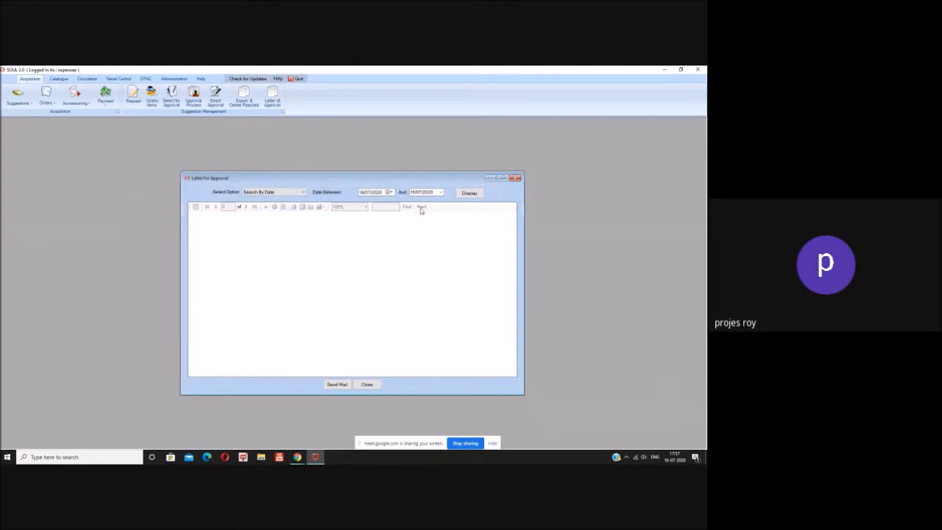
click(469, 192)
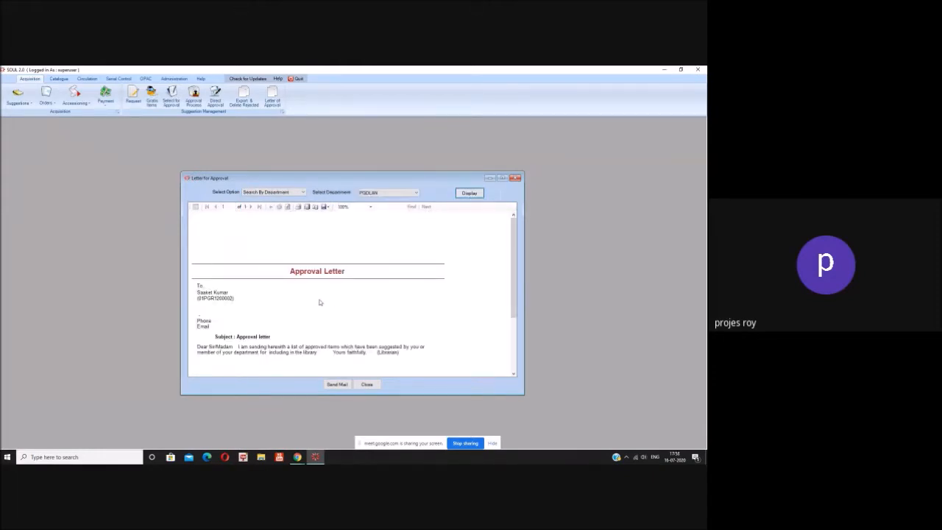
scroll(320, 298, down, 4)
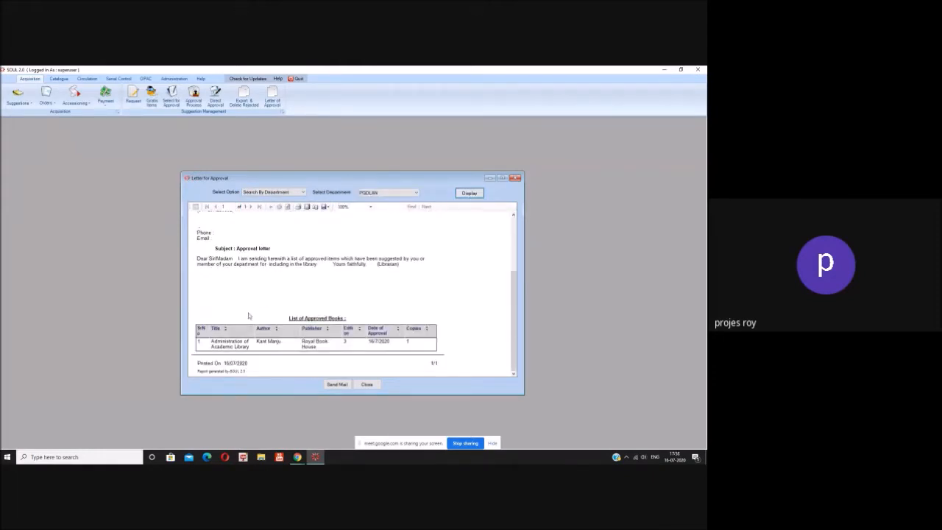
scroll(343, 246, up, 2)
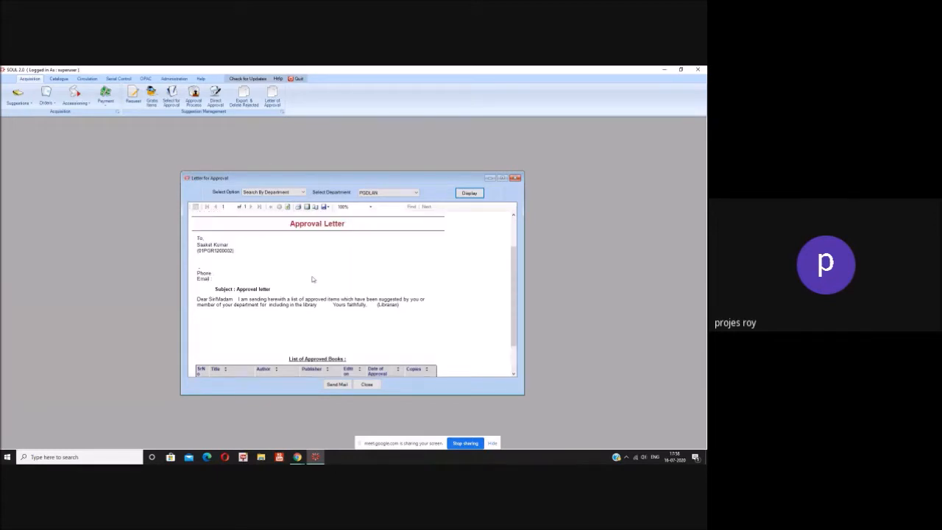
click(367, 384)
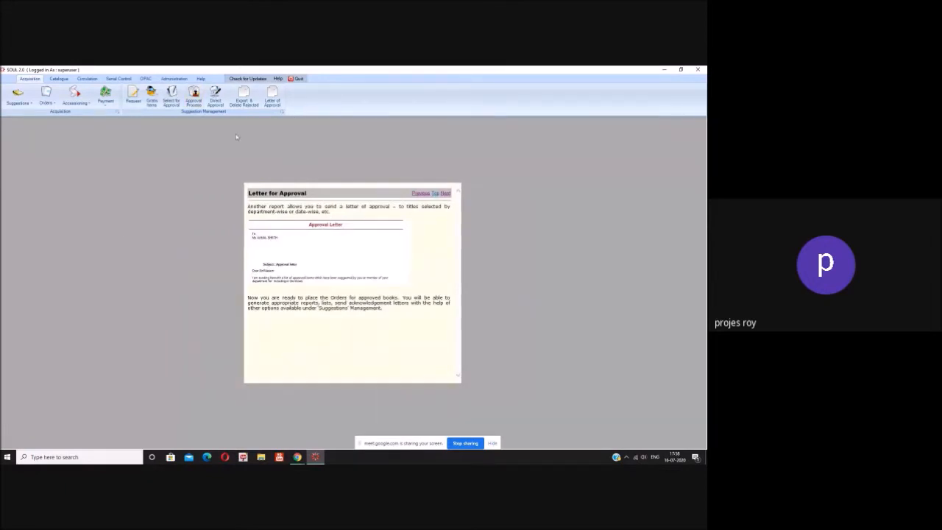
Step: Start a new order, enter its order number, and set the supplier to Krishna Books Pvt Ltd
click(50, 109)
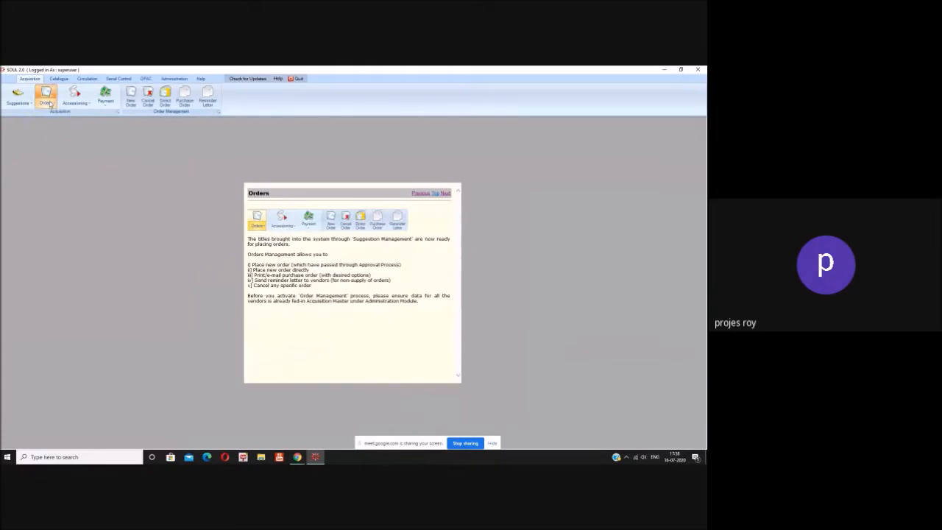
click(131, 99)
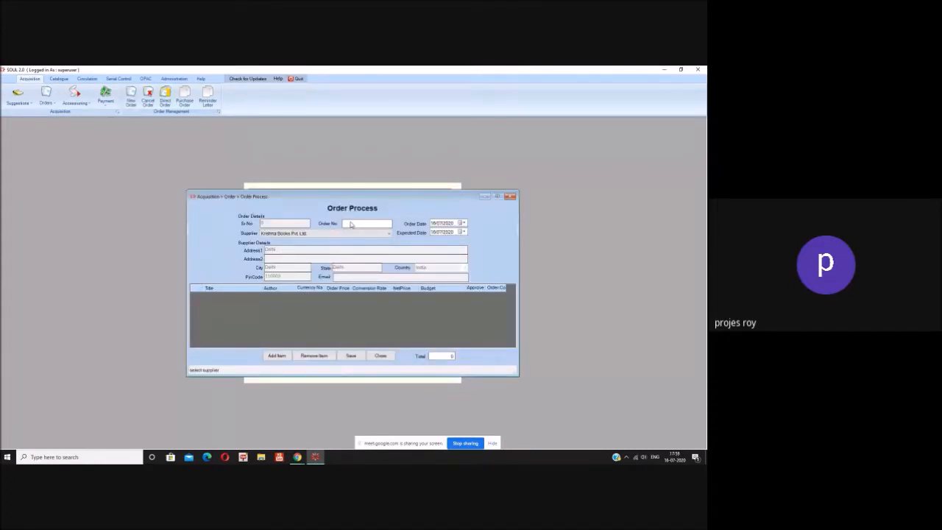
click(349, 224)
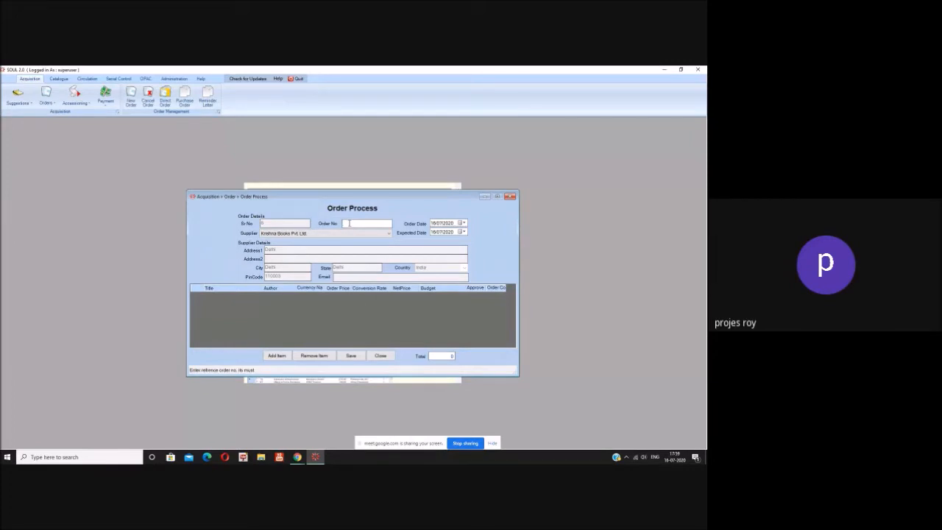
text(5544il)
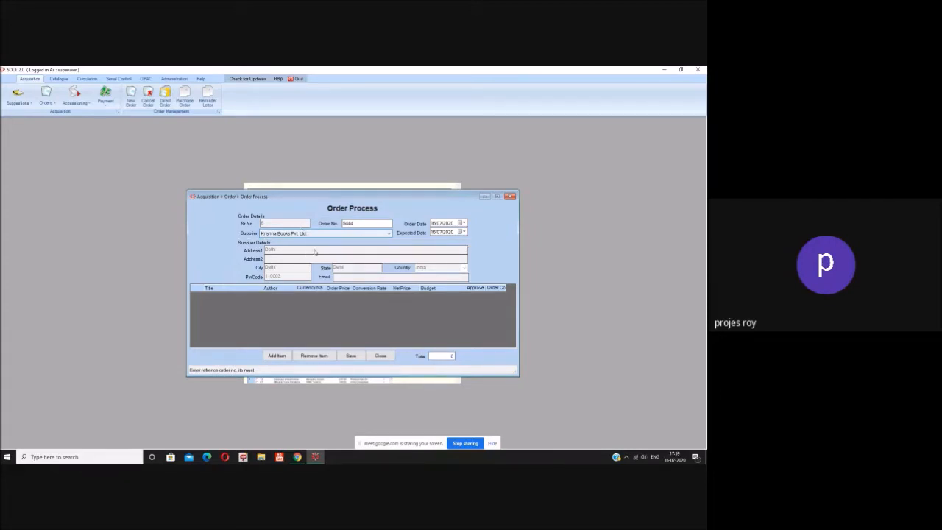
click(314, 234)
click(314, 251)
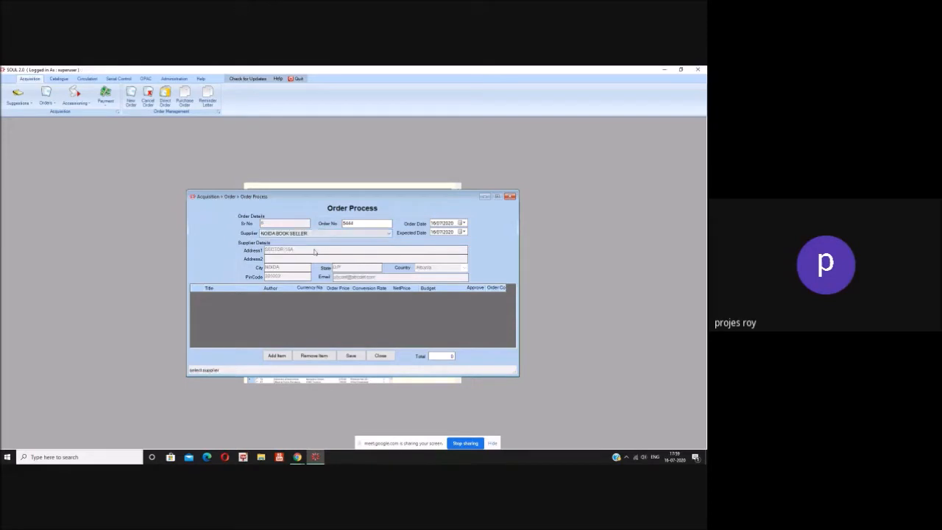
click(322, 234)
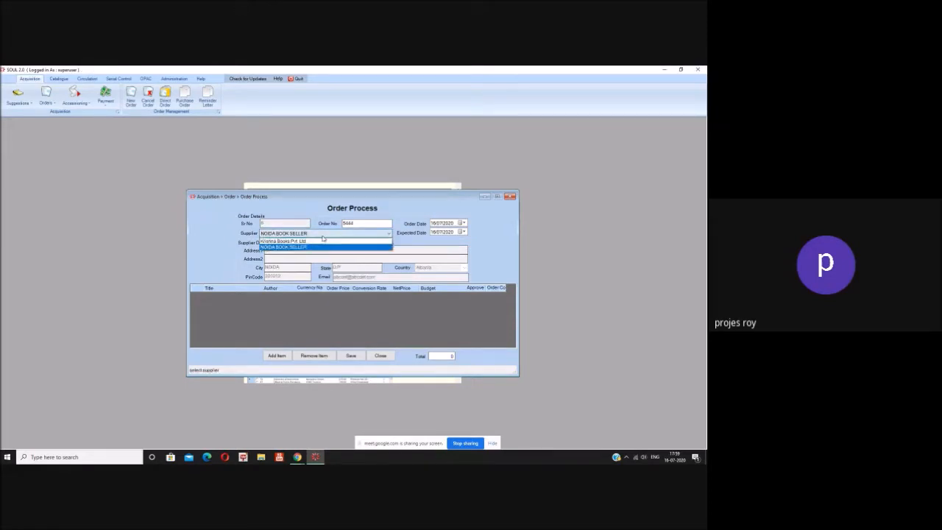
click(322, 242)
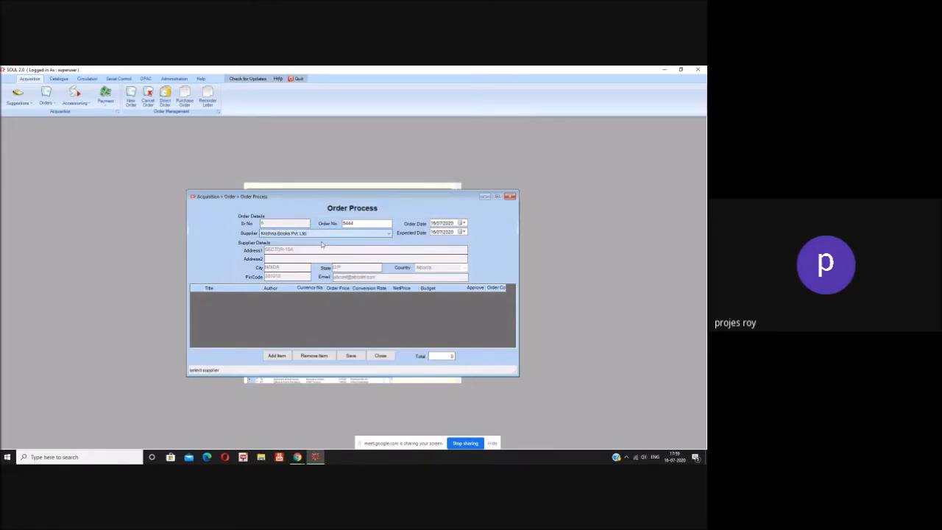
click(277, 356)
Step: Add Administration of Academic Library (800.00) to the order with the filter set to All
click(278, 356)
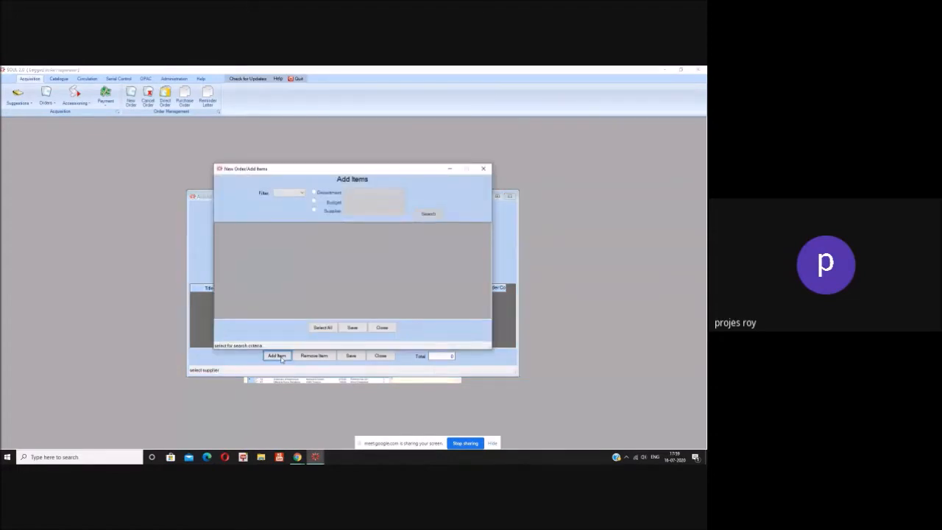
click(301, 195)
click(289, 207)
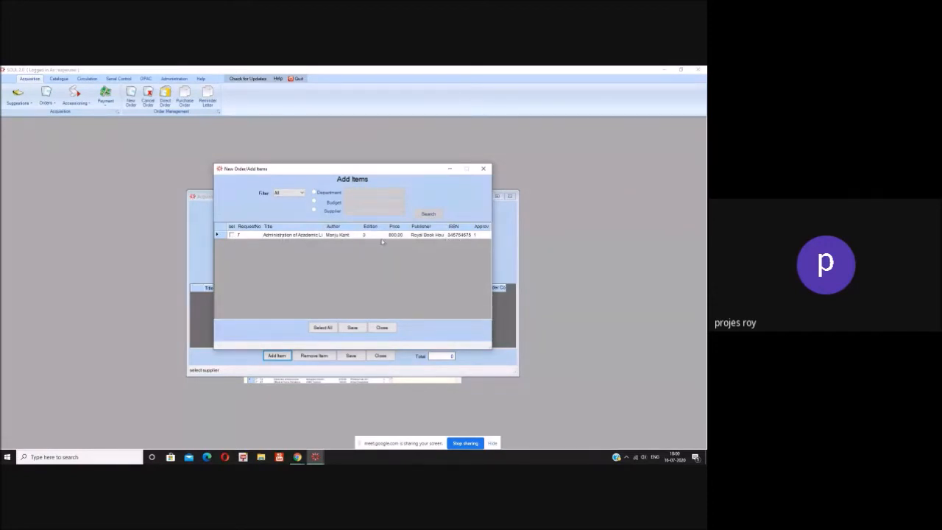
click(232, 235)
click(352, 327)
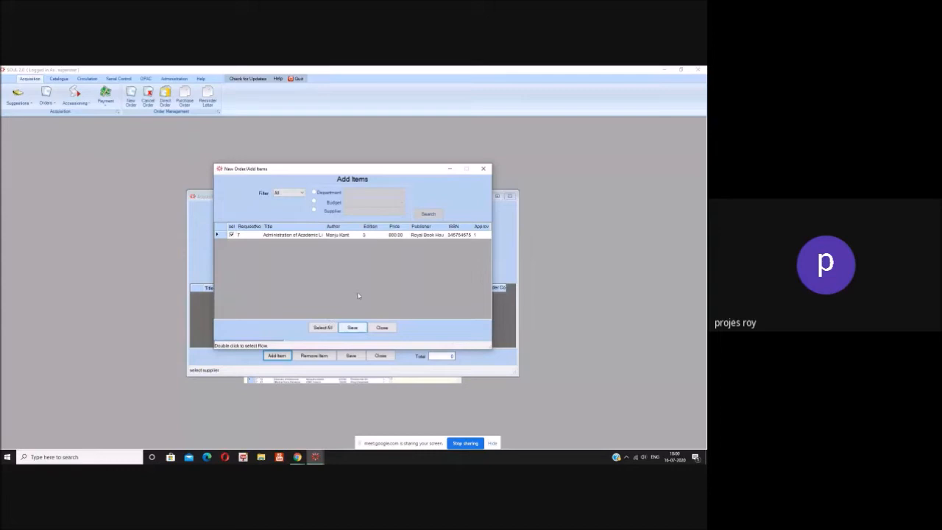
click(381, 329)
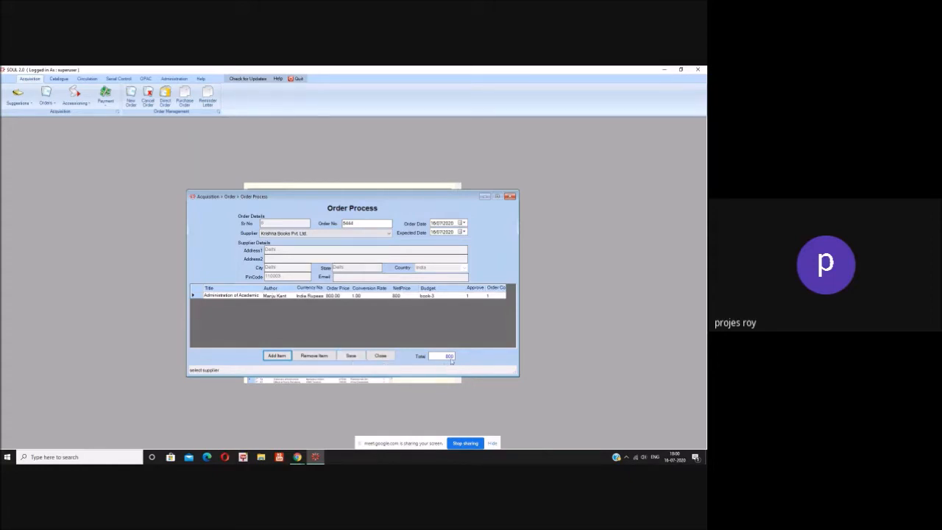
Step: Save the order as a new record, acknowledge the confirmation, and close Order Process
click(353, 356)
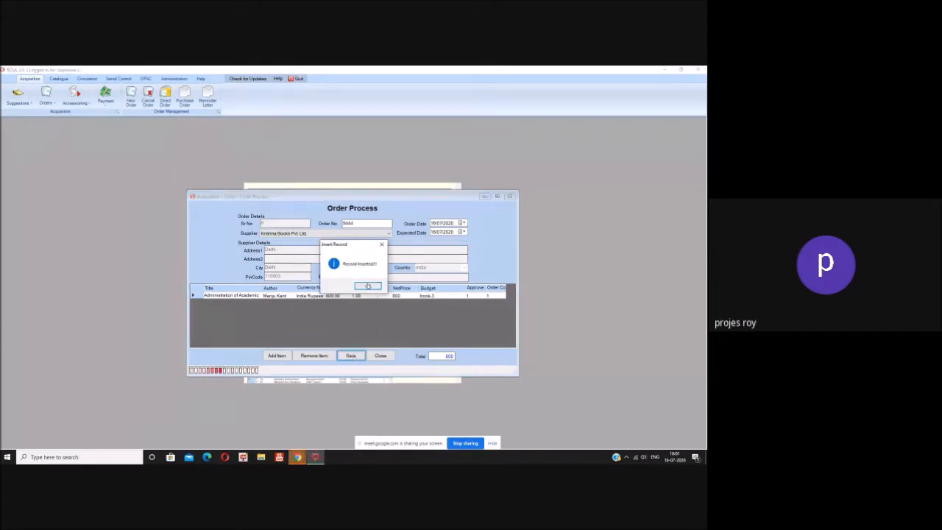
click(368, 285)
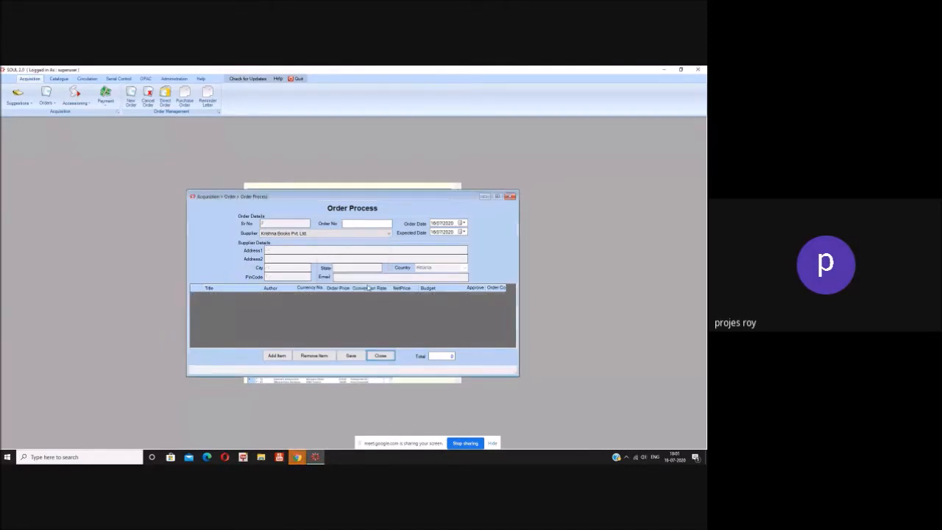
click(382, 357)
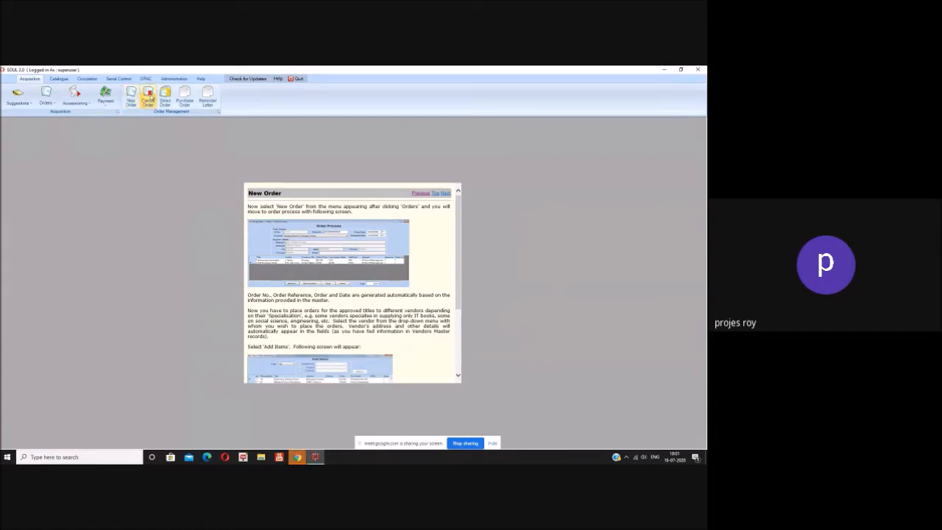
Step: Review the saved order's pending title in Cancel Order and close without cancelling
click(149, 95)
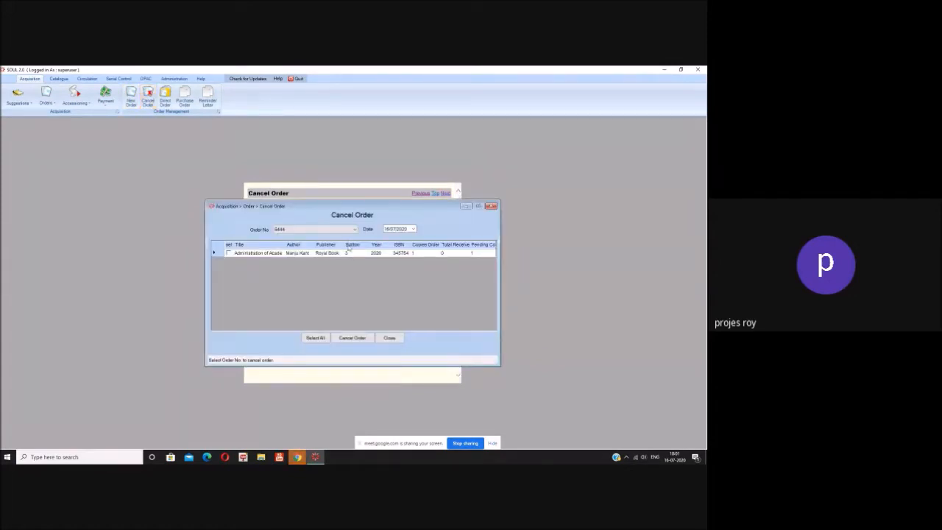
click(390, 338)
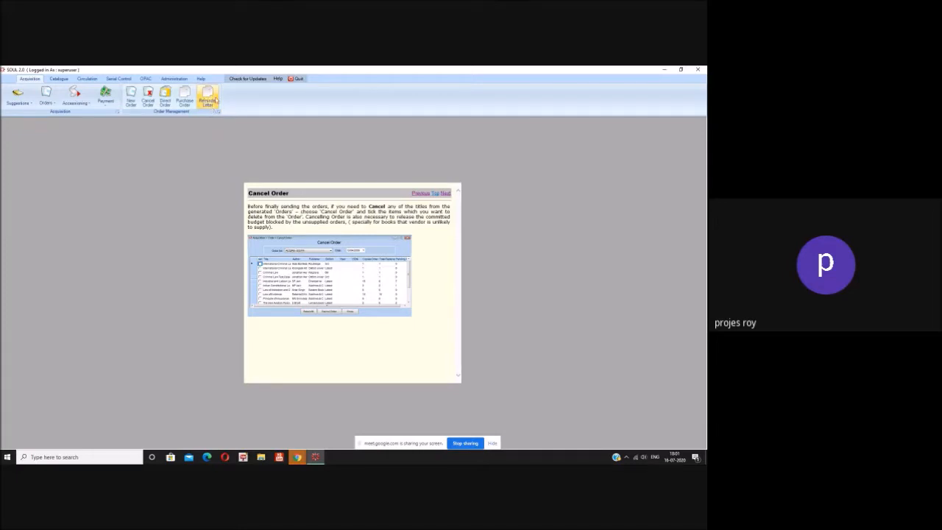
Step: Show the Accessioning tools in the Acquisition ribbon
click(76, 104)
Step: Load order 5444 from Krishna Books Pvt Ltd for receiving and tick its book
click(111, 159)
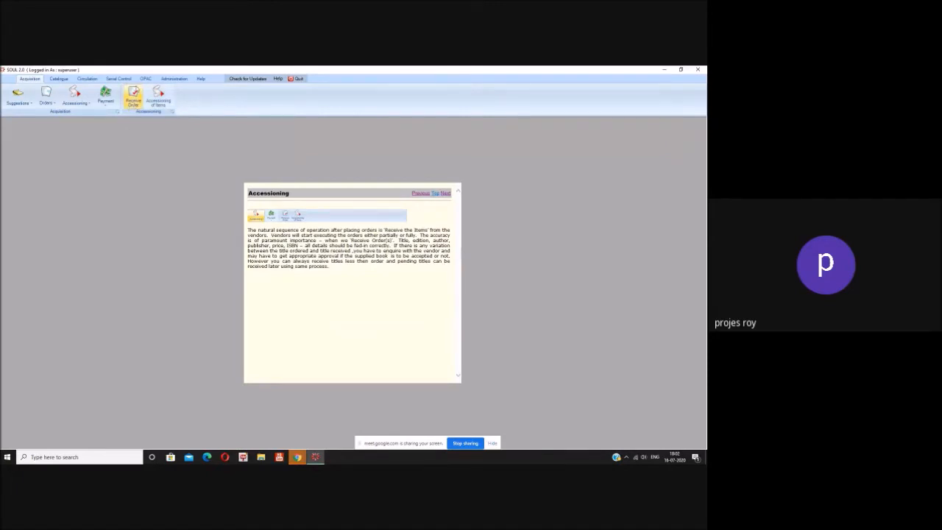
click(133, 97)
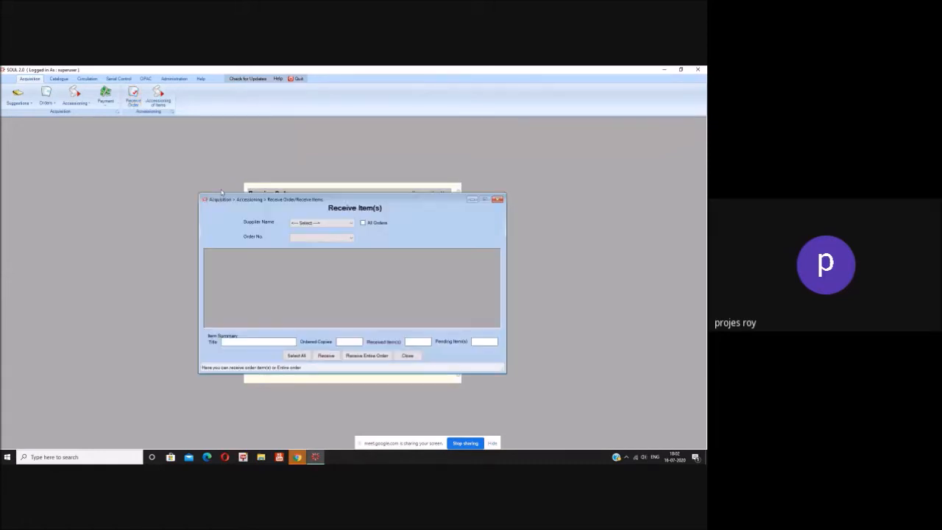
click(351, 223)
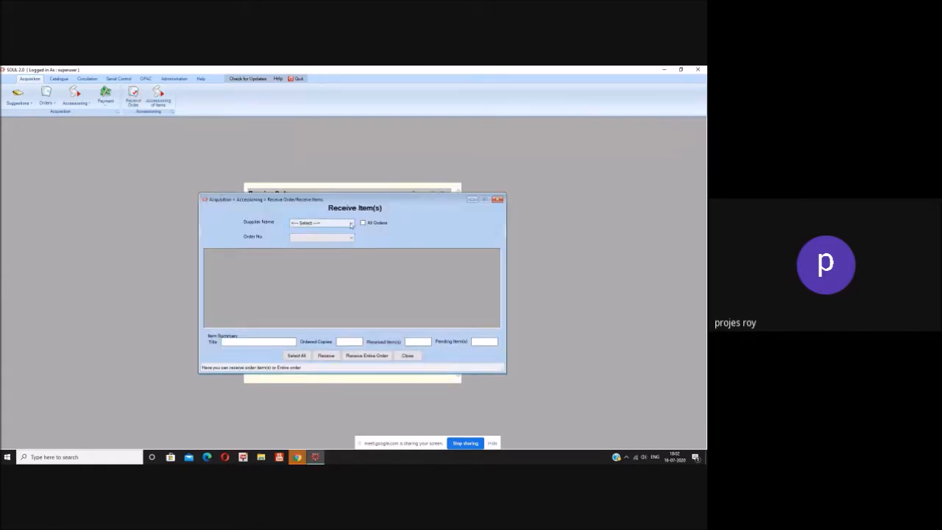
click(341, 237)
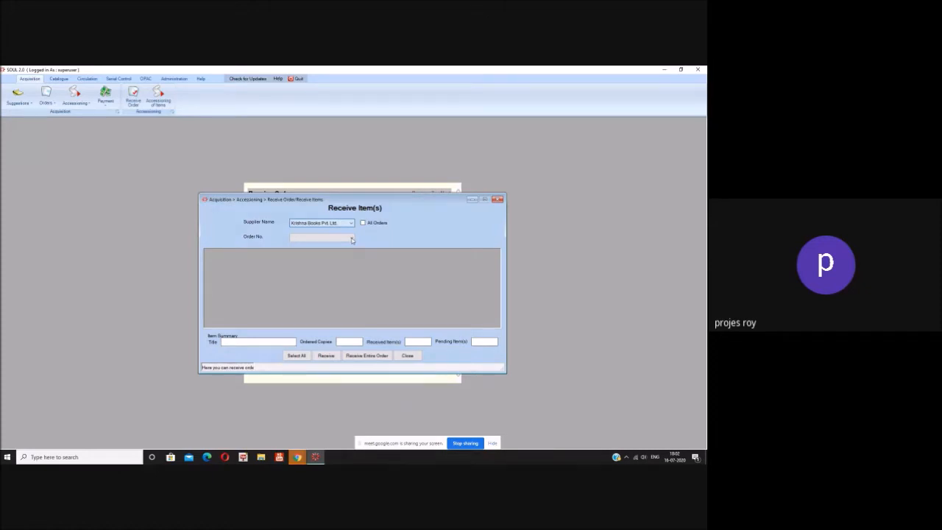
click(352, 239)
click(340, 246)
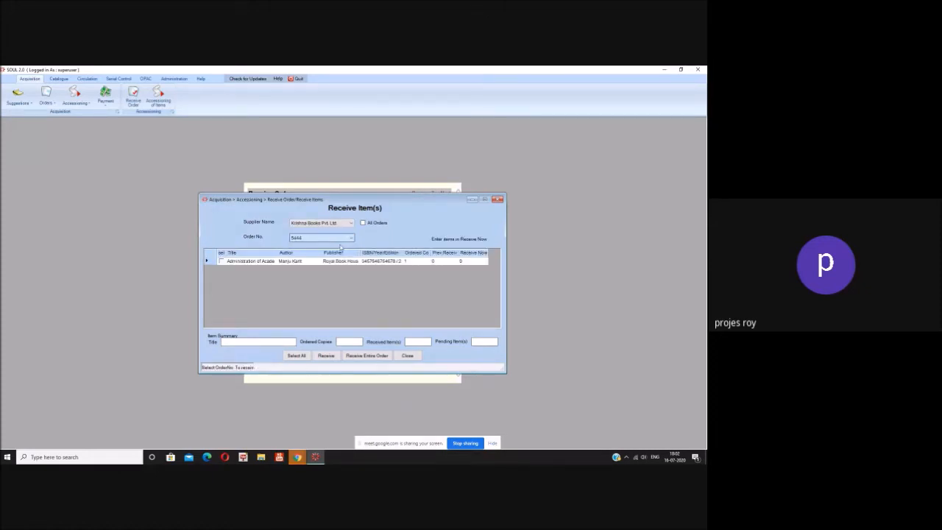
click(222, 262)
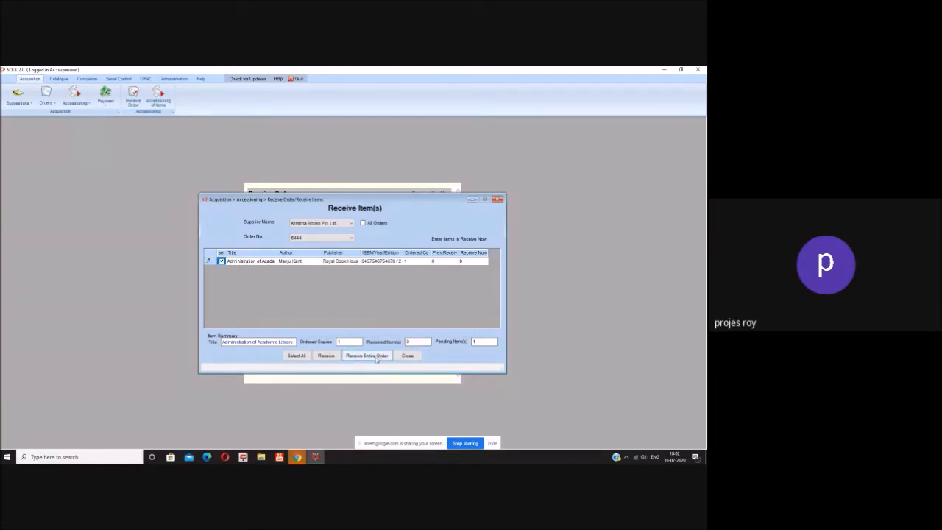
Step: Receive the ticked Administration of Academic Library copy, confirm, and close Receive Item(s)
click(327, 357)
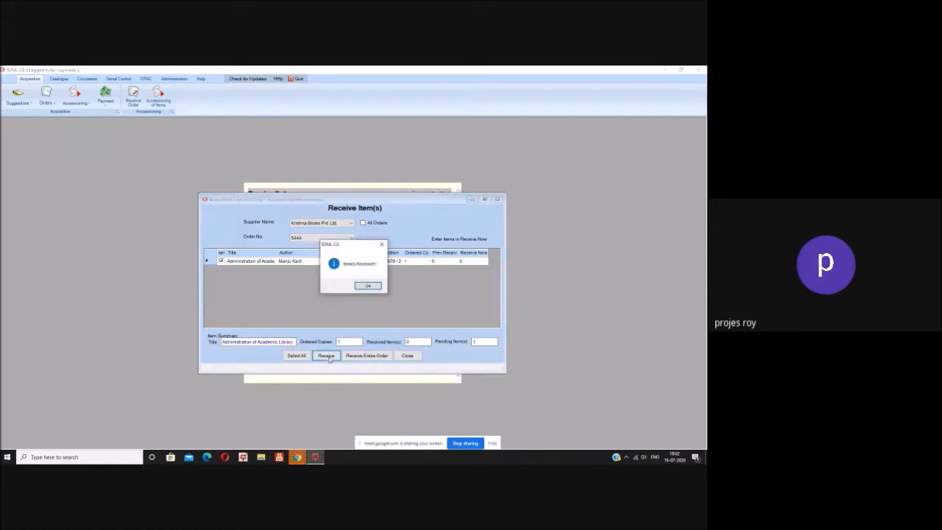
click(368, 286)
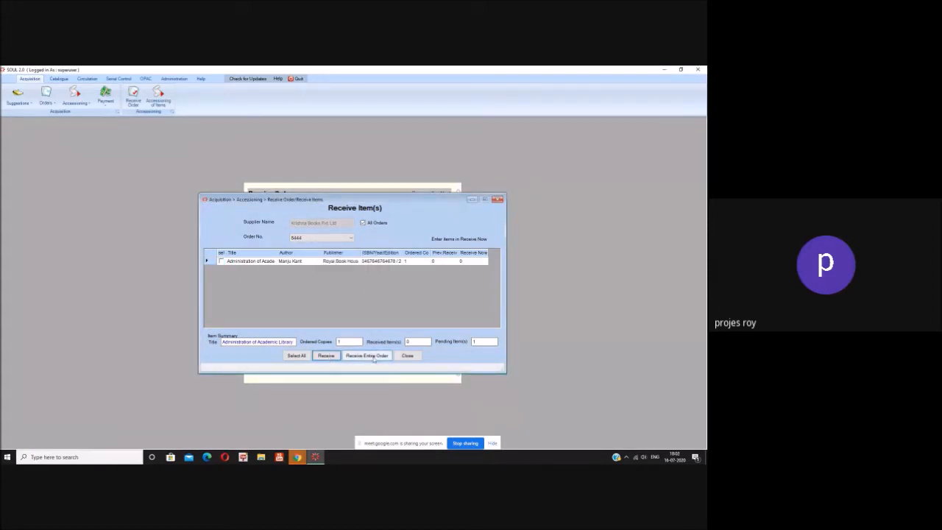
click(221, 262)
click(326, 356)
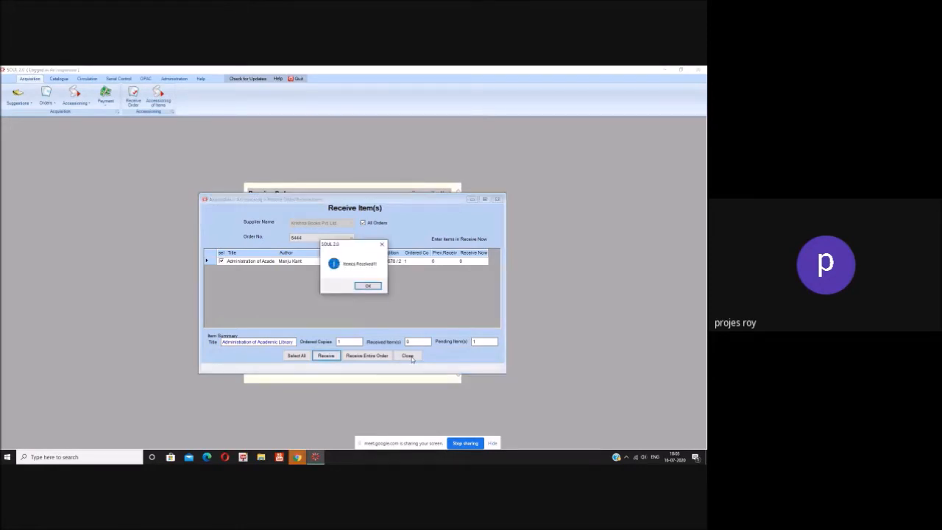
click(368, 286)
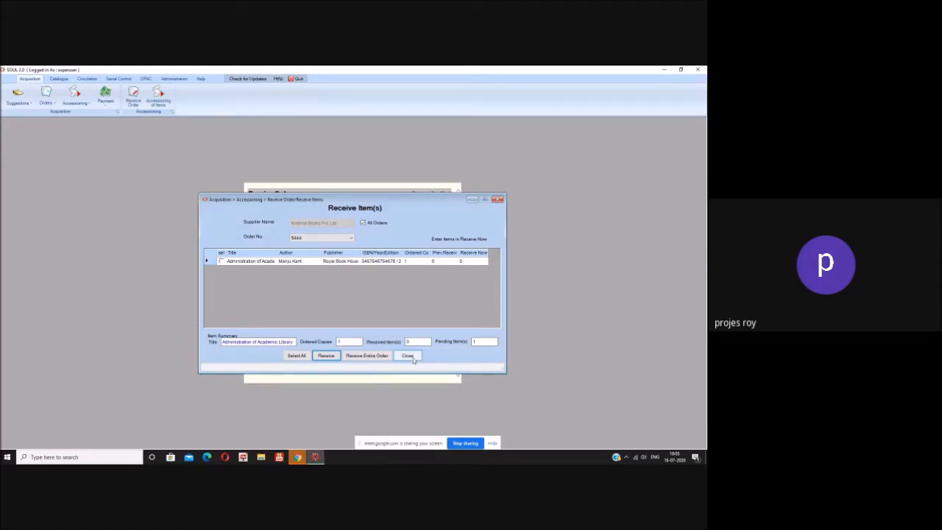
click(414, 358)
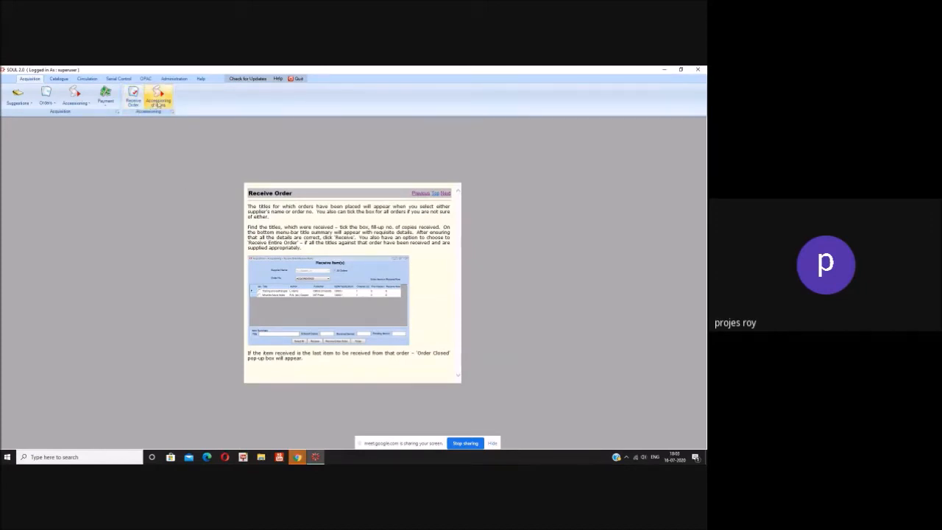
Step: Search Accessioning of Items for order 5444 and the Administration of academic library title, then close
click(162, 107)
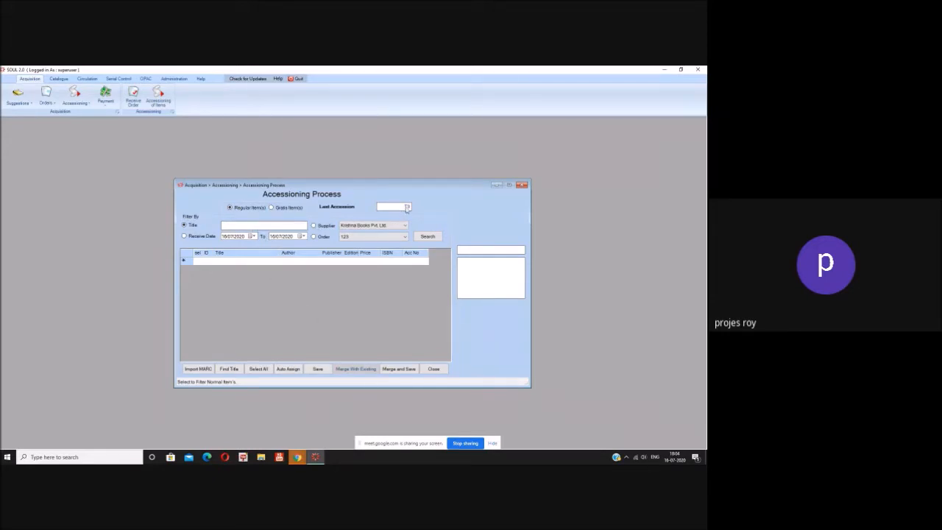
click(406, 236)
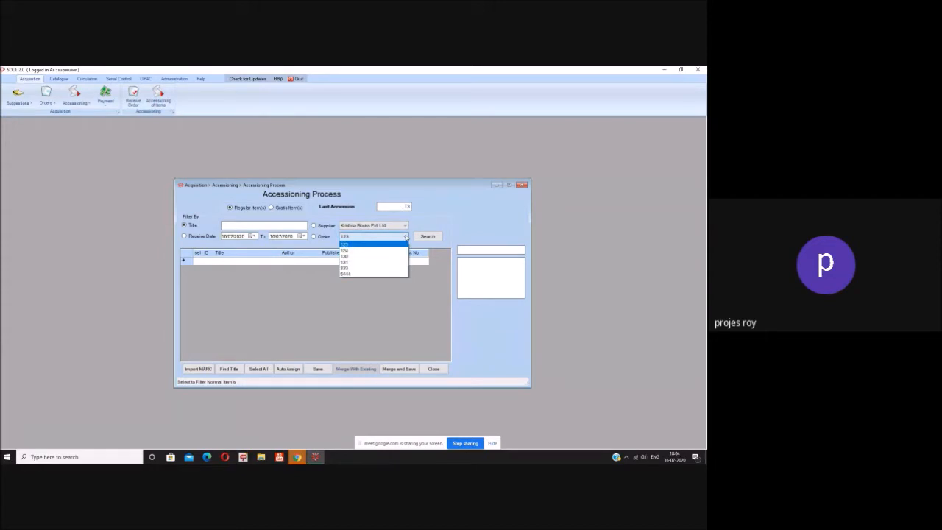
click(387, 275)
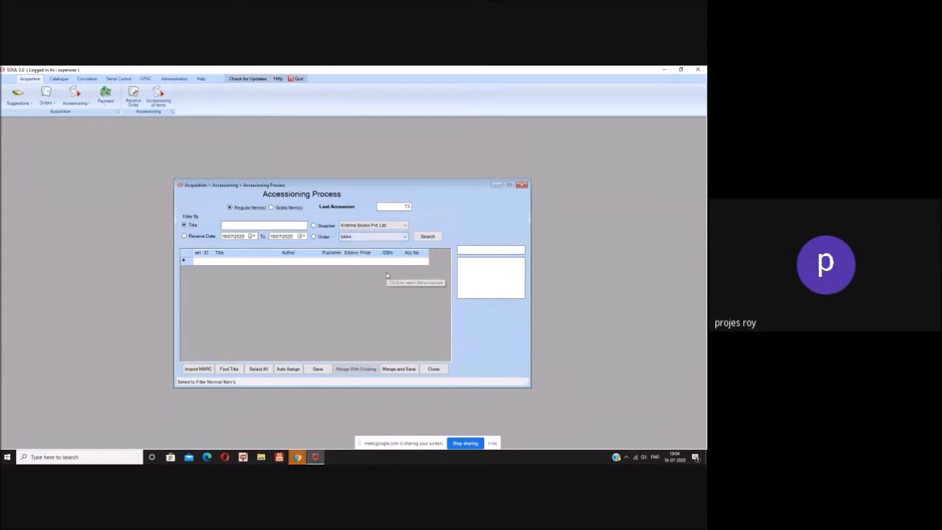
click(315, 237)
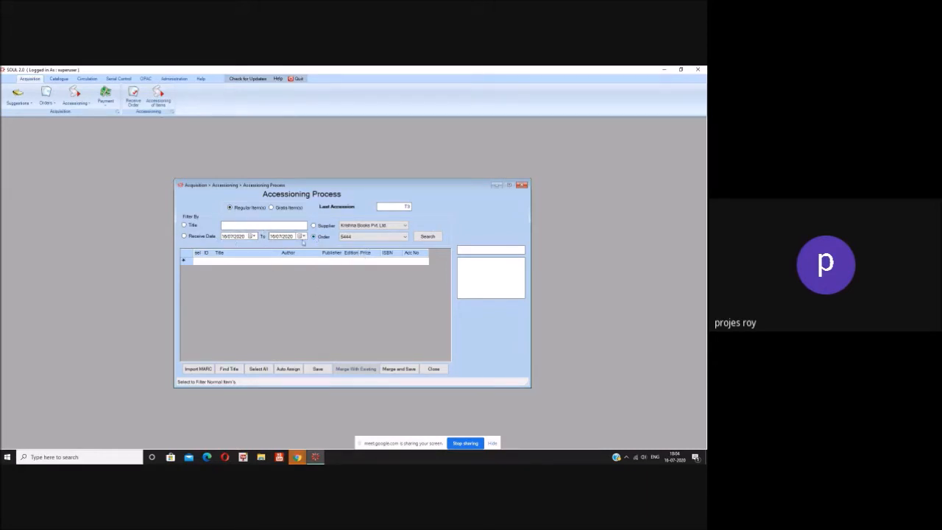
click(427, 236)
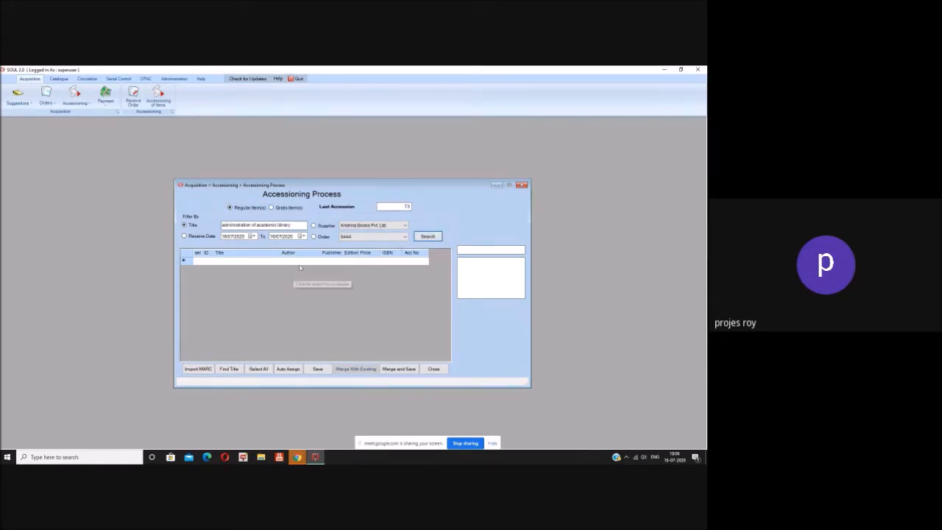
click(432, 371)
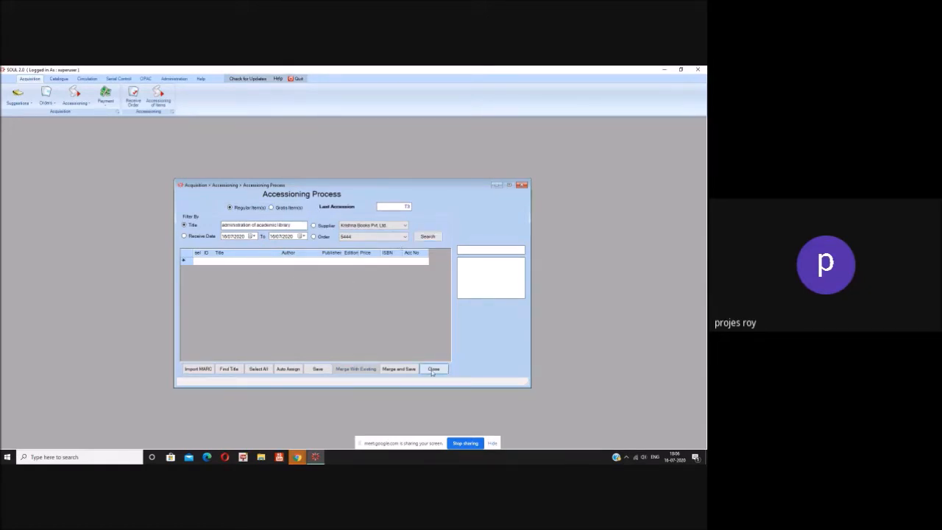
Step: Receive every item of order 5444 from Krishna Books Pvt Ltd in one go, closing the order
click(133, 95)
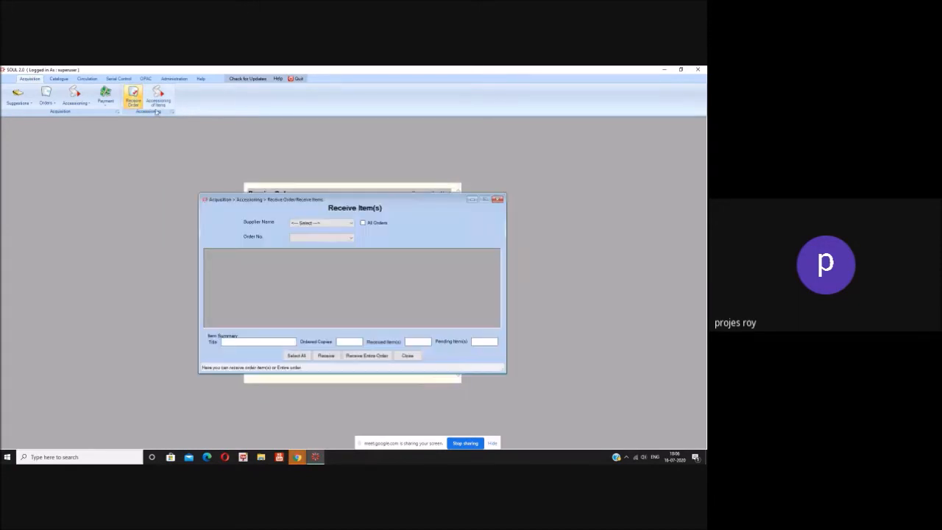
click(351, 222)
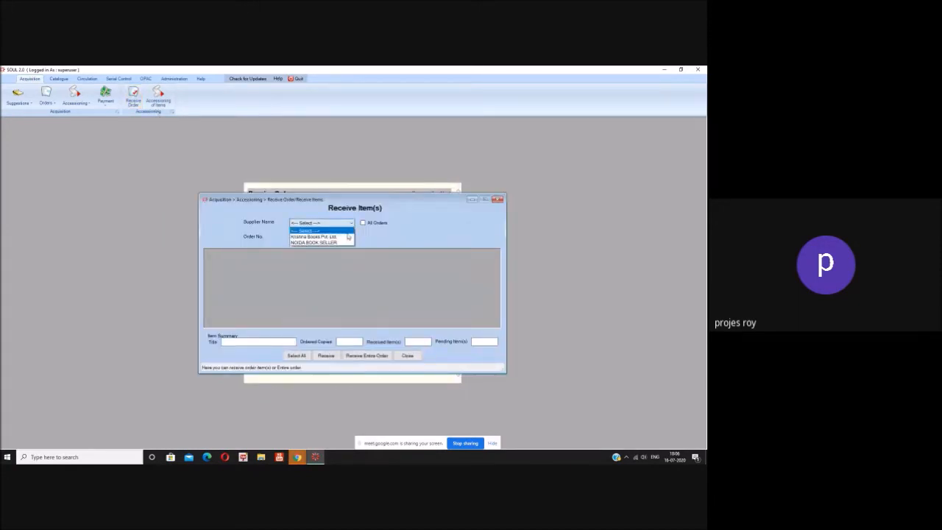
click(347, 237)
click(221, 261)
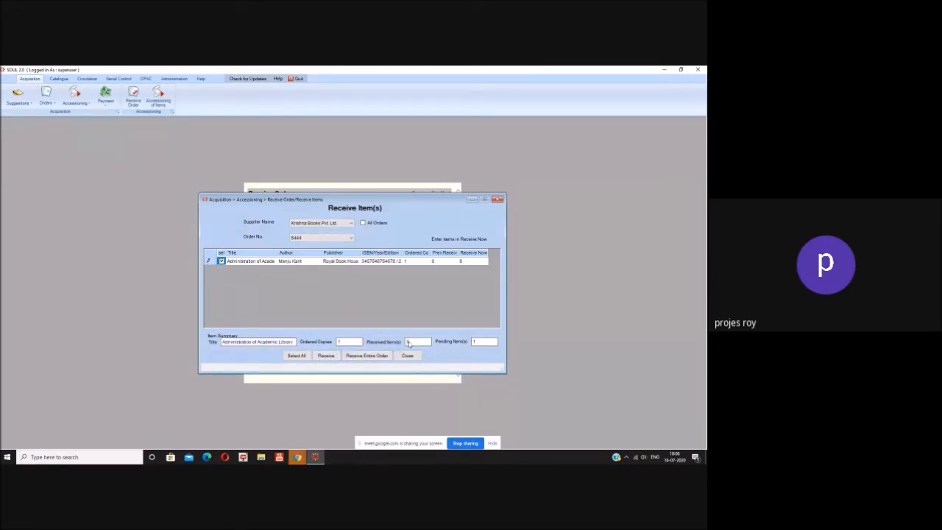
click(295, 356)
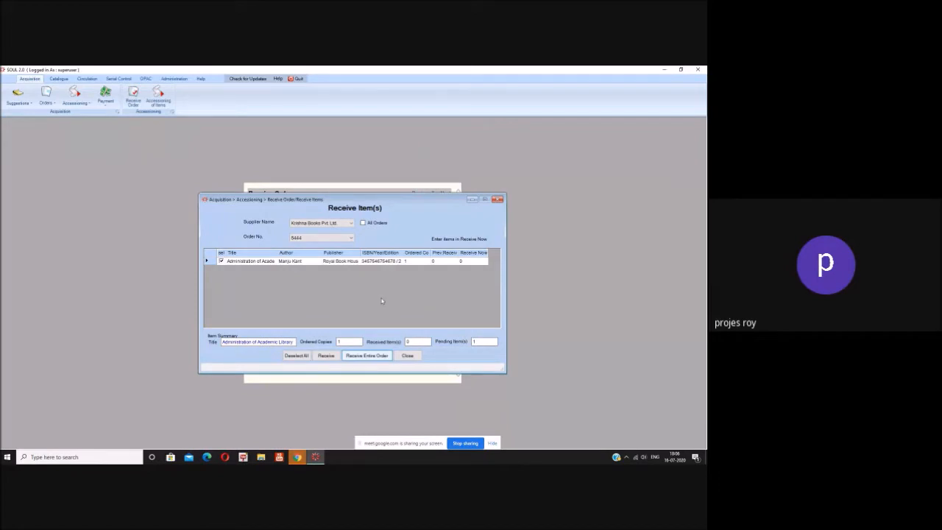
click(374, 357)
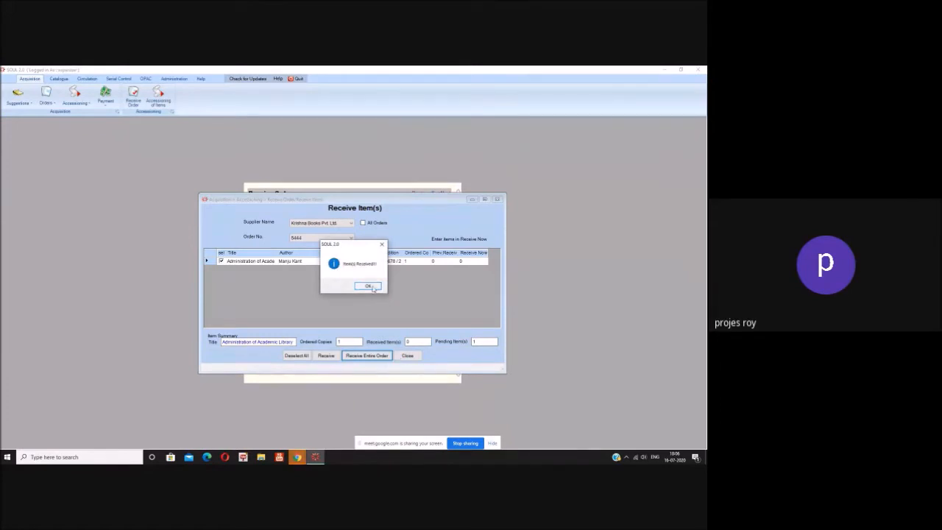
click(369, 286)
click(368, 286)
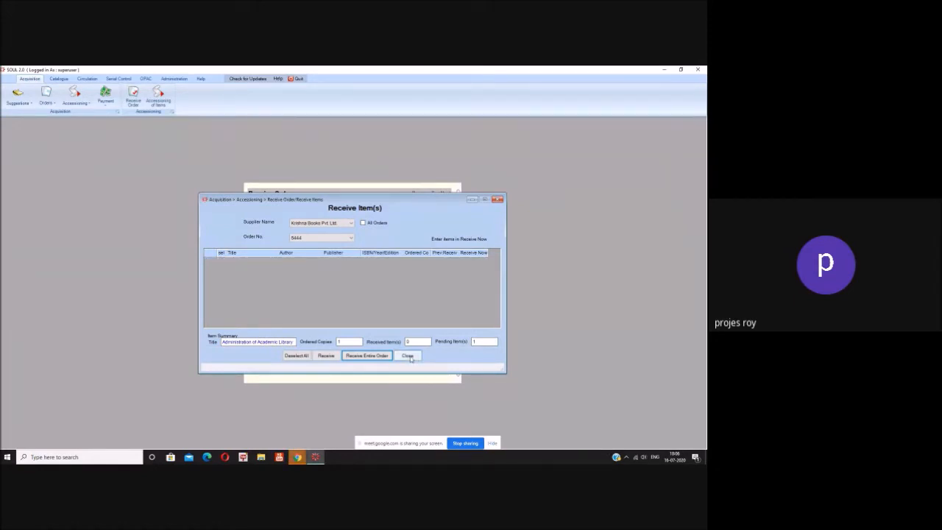
click(408, 356)
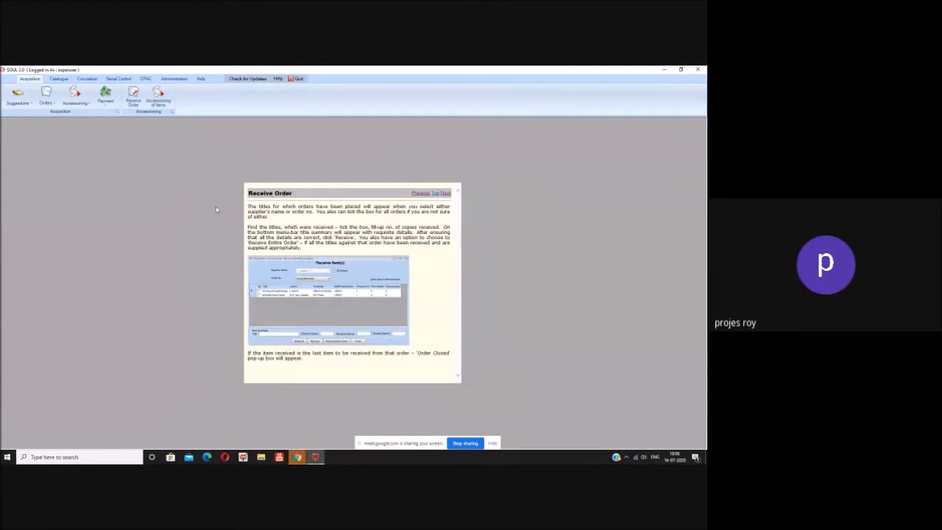
Step: In Accessioning of Items, tick Administration of Academic Library and request Auto Assign
click(159, 105)
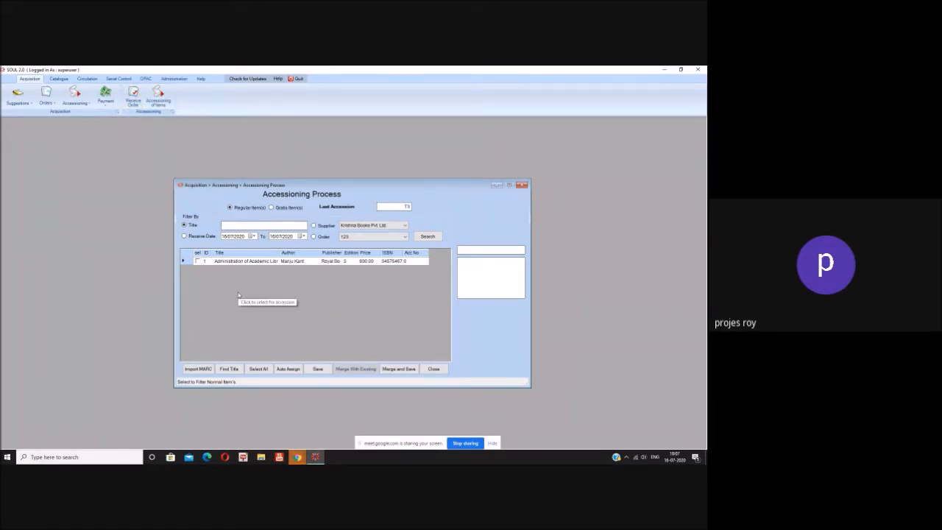
click(198, 263)
click(292, 371)
Step: Auto-assign accession T4 using the Text Books collection, starting number 4 and total length 2
click(292, 369)
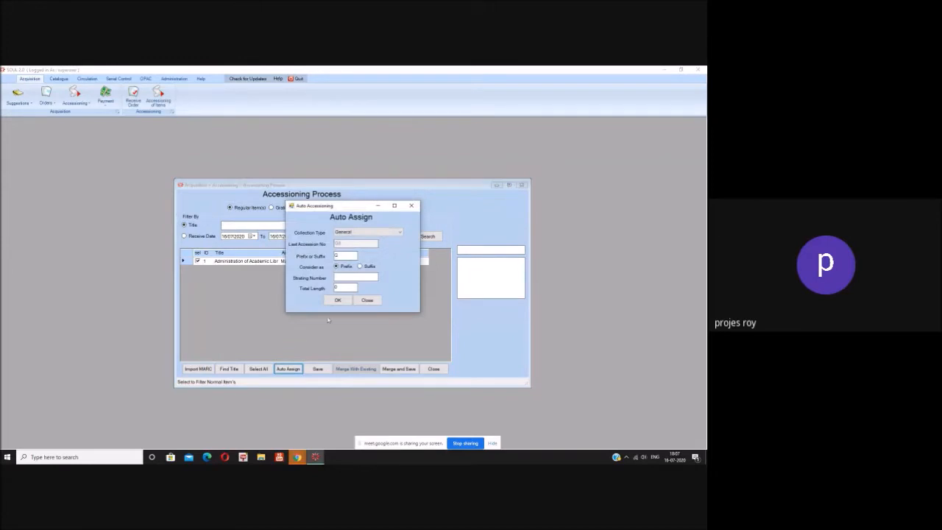
click(396, 234)
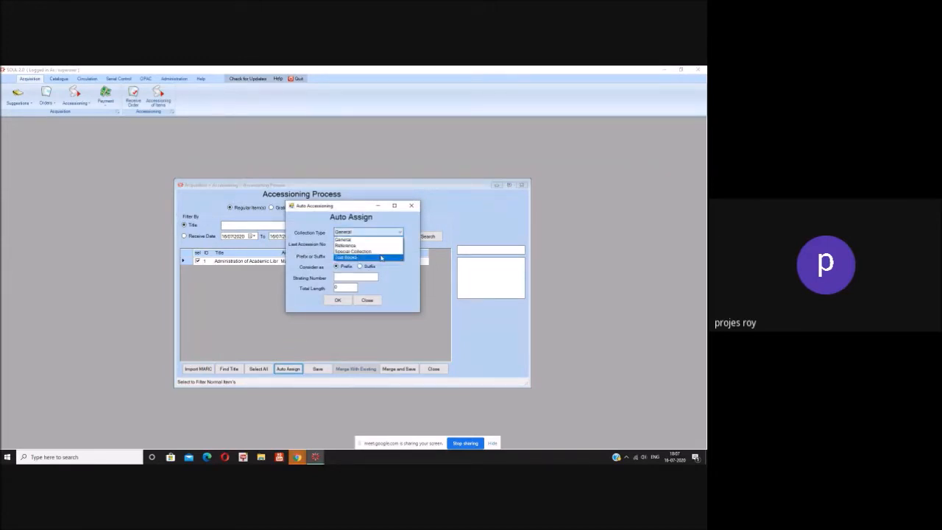
click(381, 258)
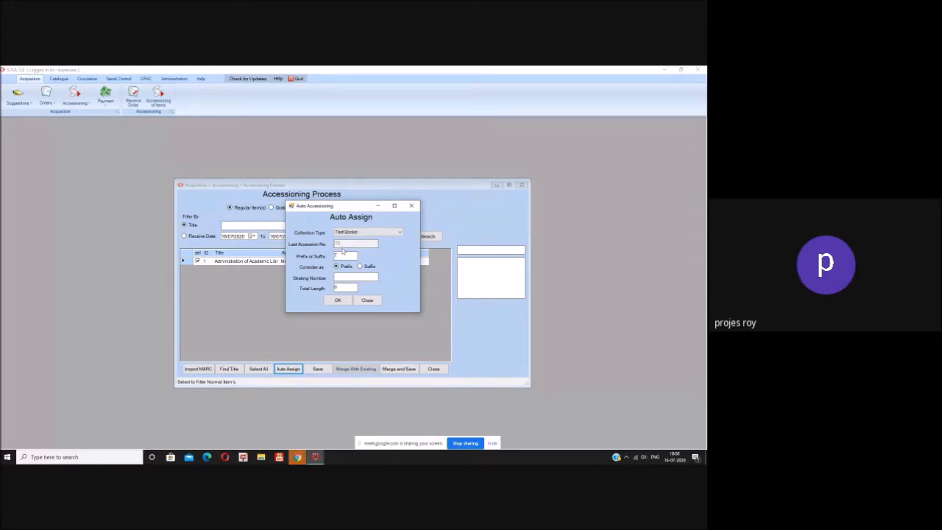
click(341, 256)
text(4)
key(BackSpace)
click(336, 277)
text(4)
text(2)
click(344, 301)
click(344, 303)
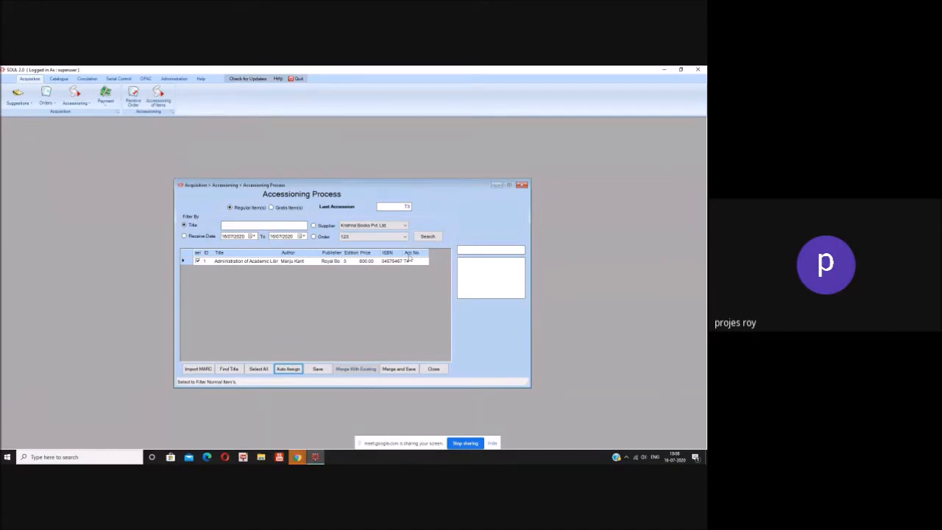
Step: Save the book as accession T4, acknowledging the MARC record created and record inserted messages
click(397, 370)
click(319, 370)
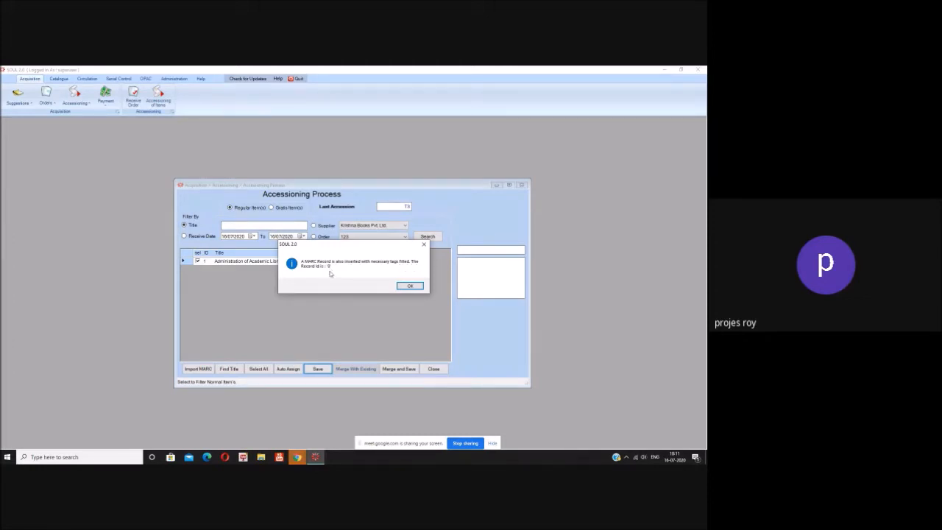
click(410, 286)
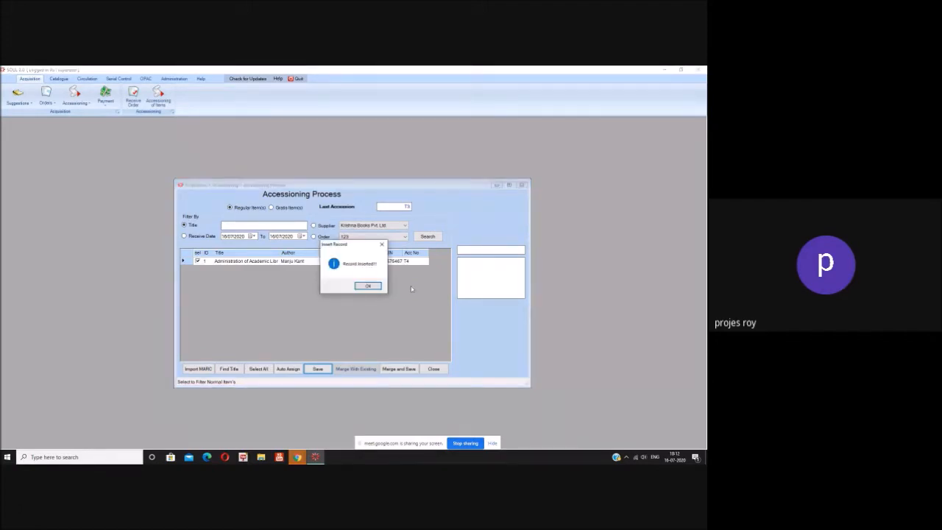
click(369, 286)
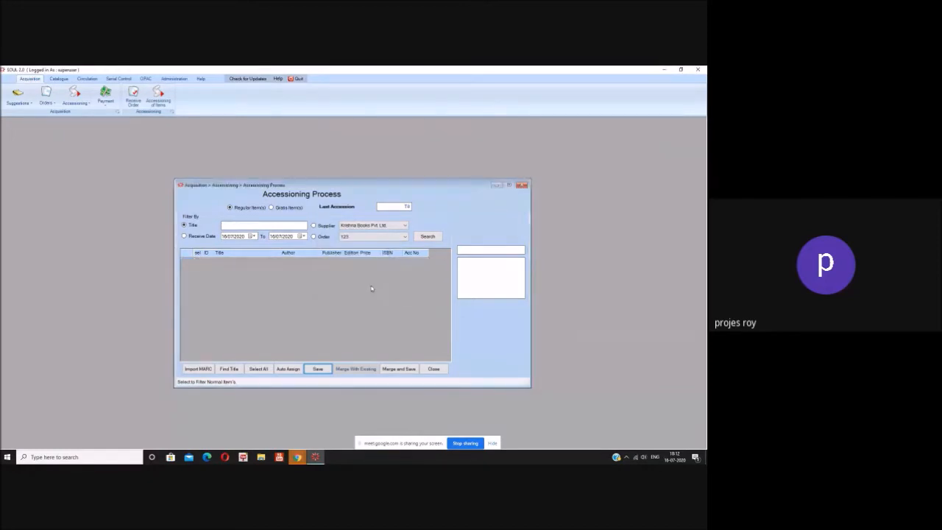
Step: Close accessioning and open Invoice Processing from the Payment menu for order 5444
click(434, 369)
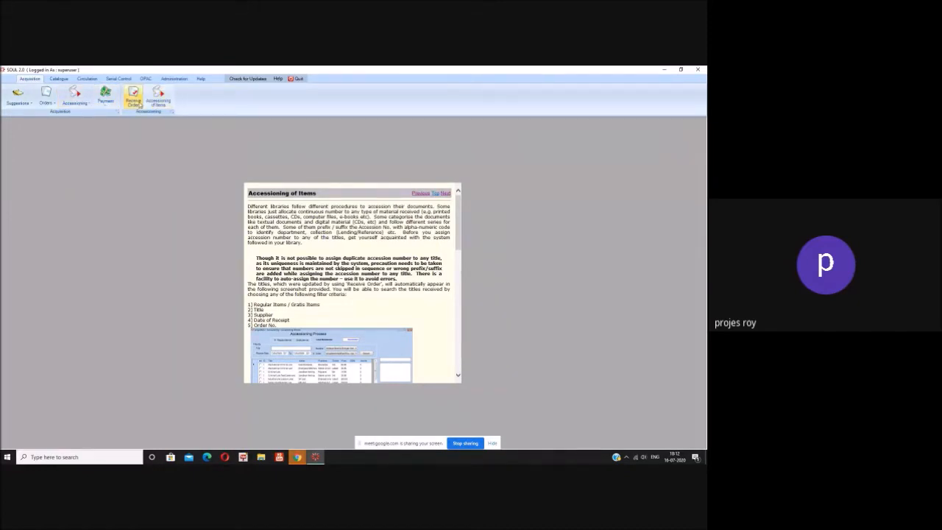
click(105, 96)
click(264, 129)
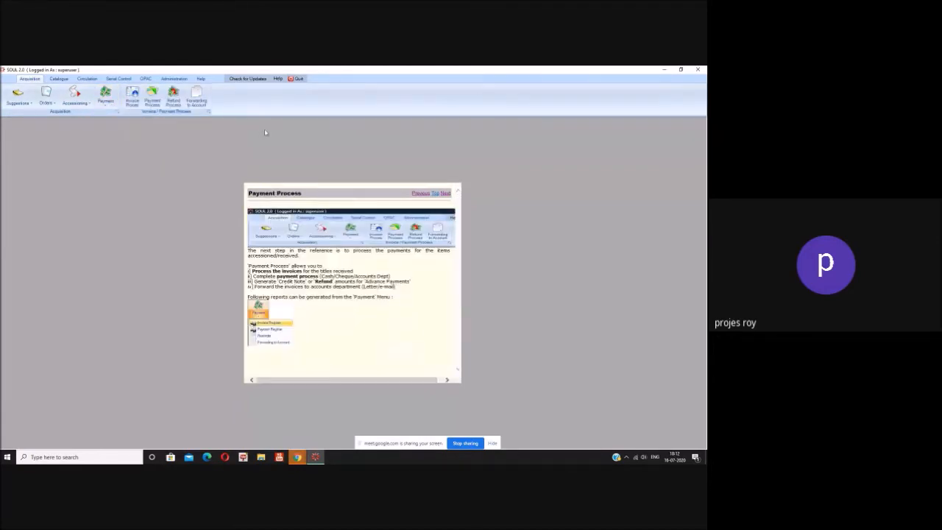
click(136, 100)
click(134, 103)
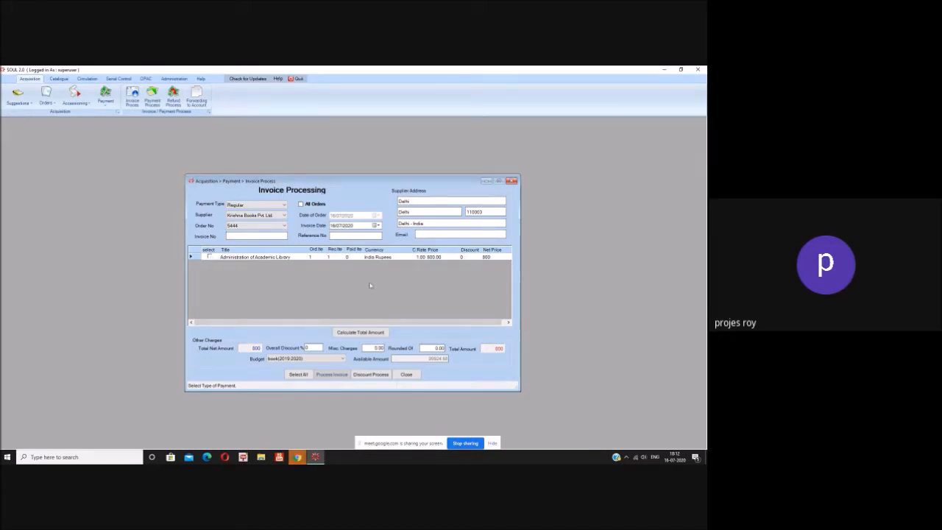
Step: Tick the book's invoice line, set overall discount to 5% and recalculate the total amount
click(209, 257)
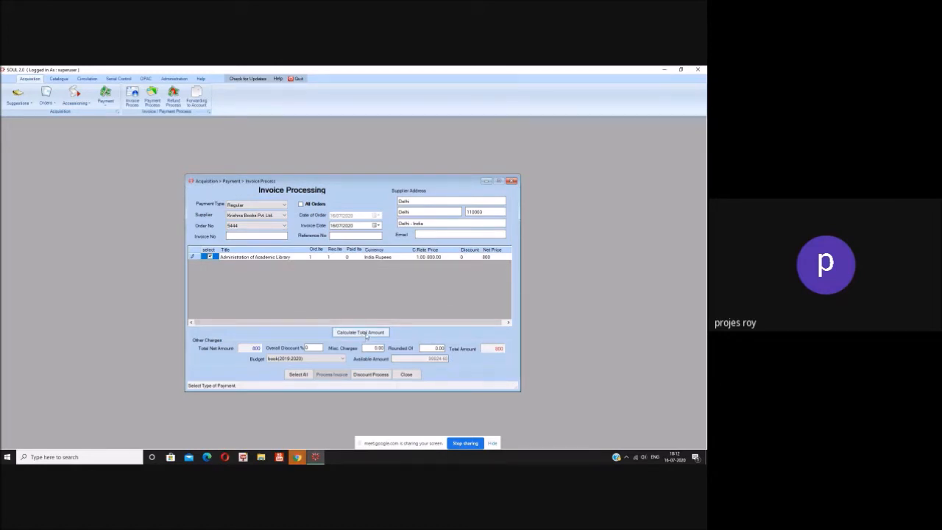
click(310, 348)
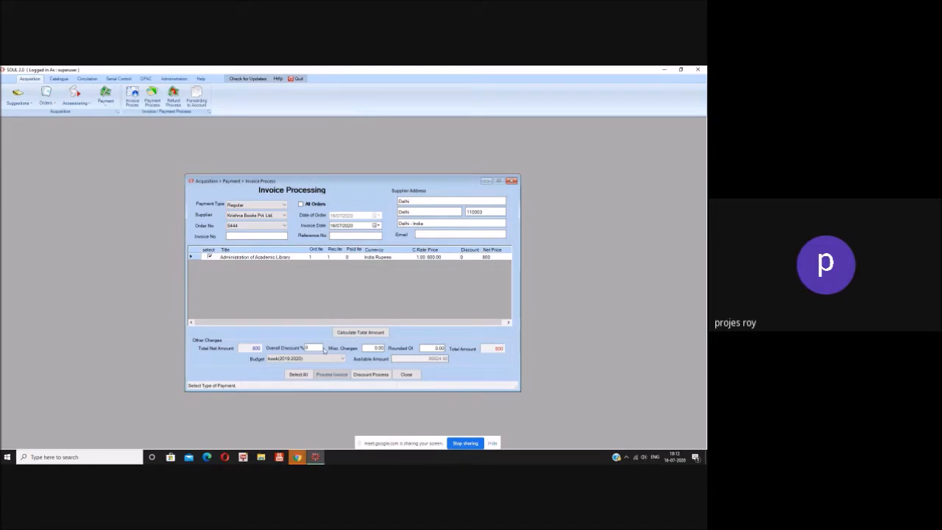
key(BackSpace)
text(5)
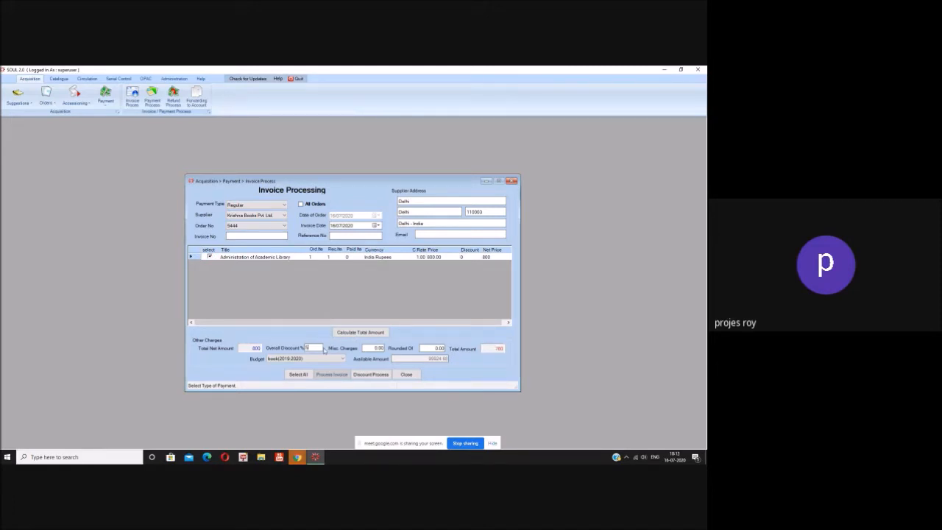
click(370, 333)
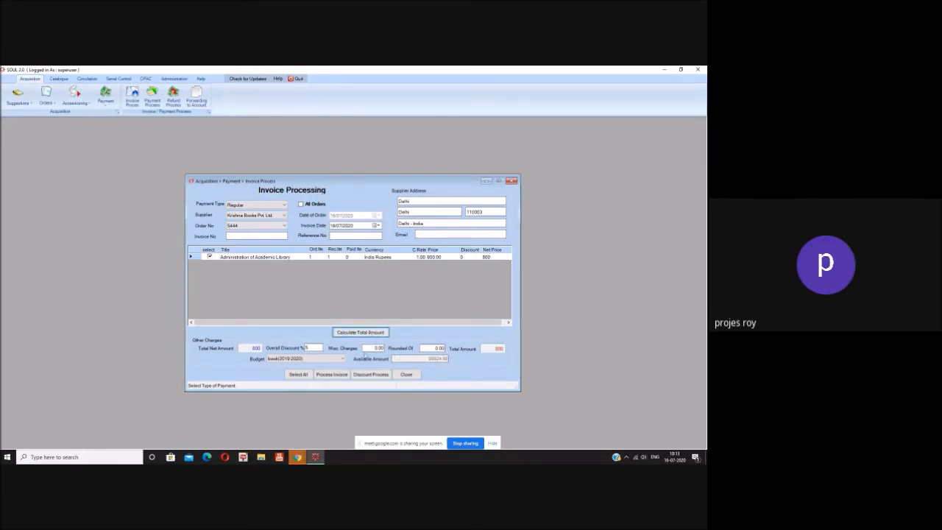
click(313, 348)
text(%)
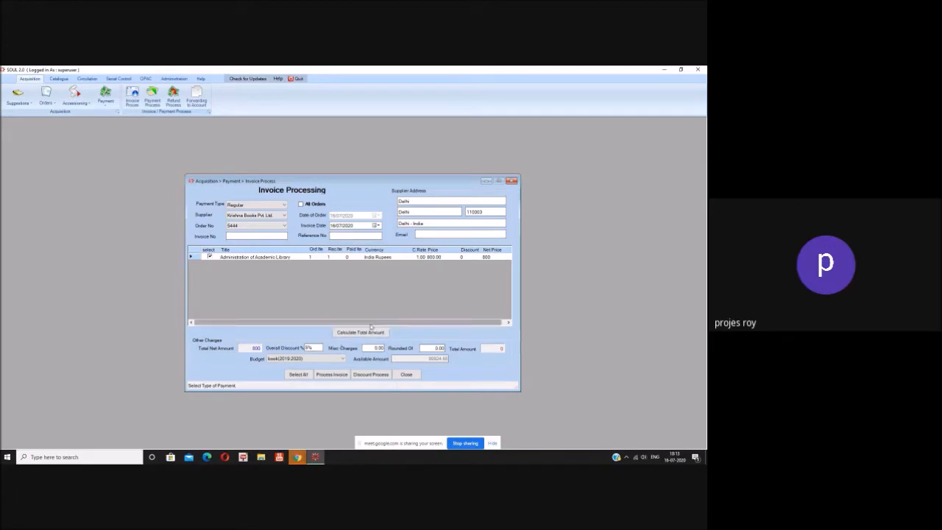
click(369, 333)
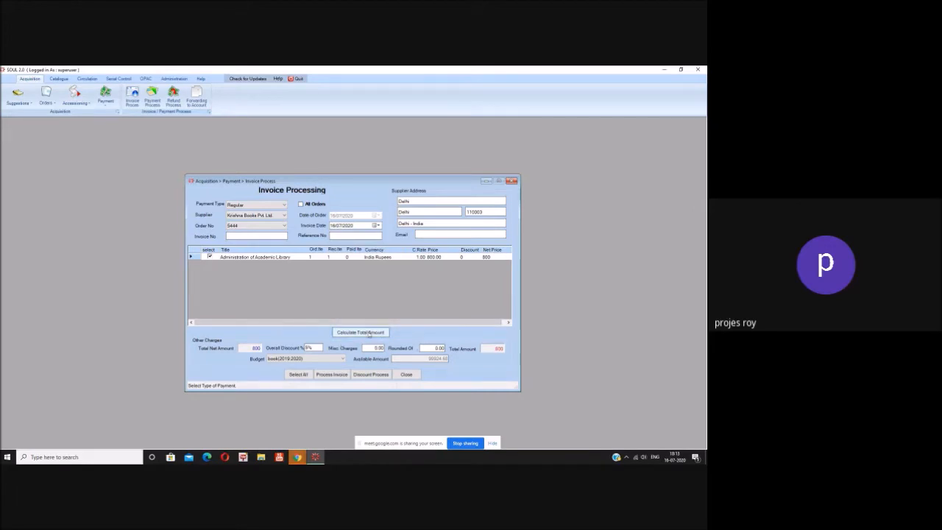
click(320, 349)
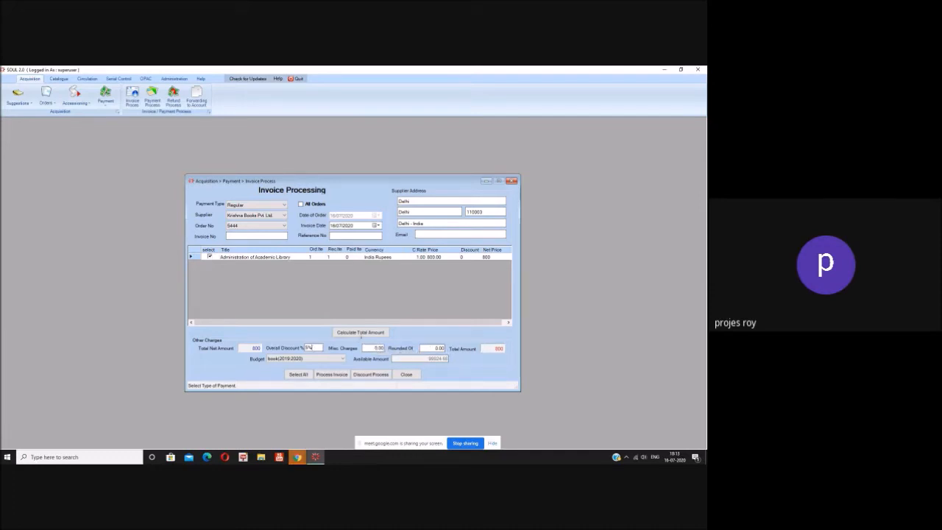
click(360, 332)
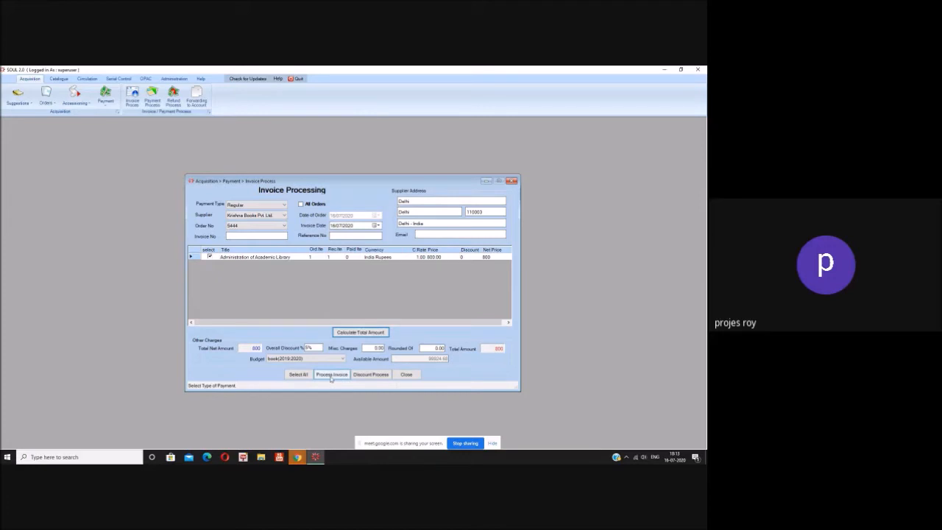
click(373, 374)
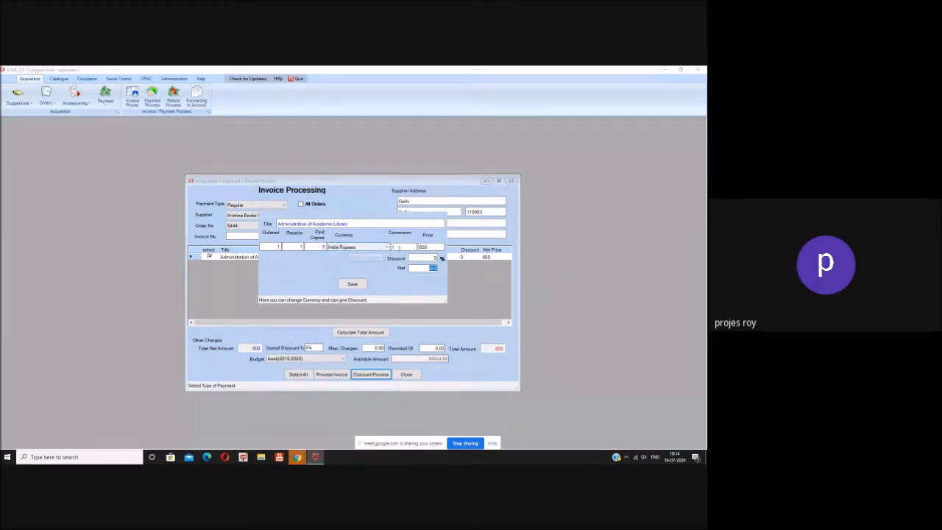
Step: Save an item discount of 5 for the book, making its net price 760
click(399, 248)
click(431, 258)
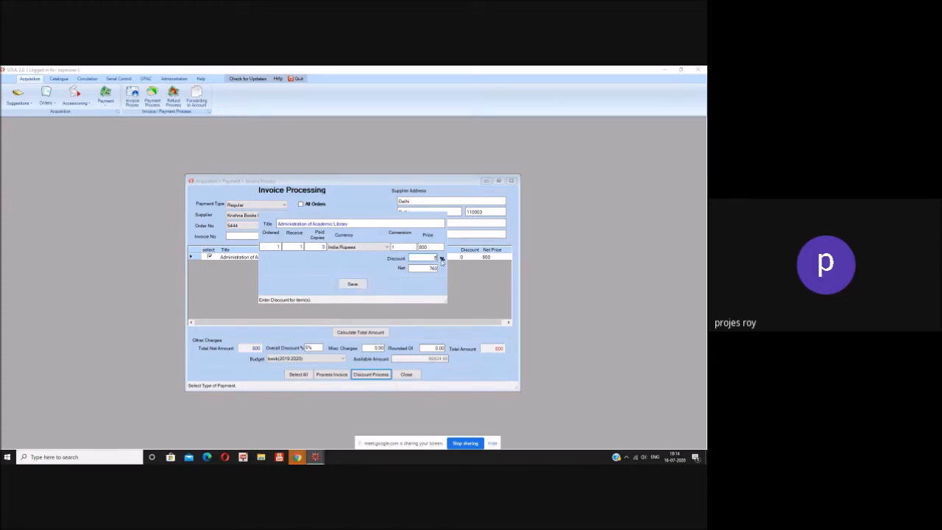
click(358, 286)
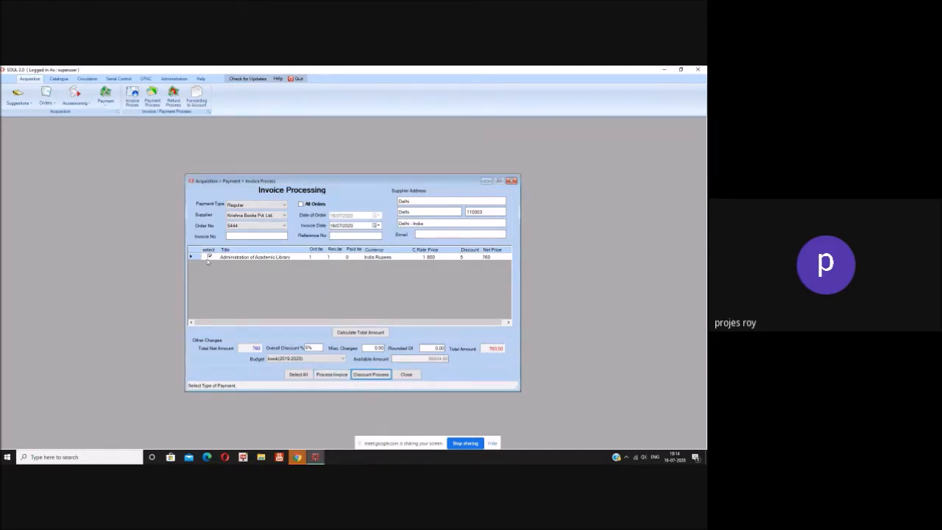
Step: Process the invoice with invoice number 5444 and reference number 123
click(331, 374)
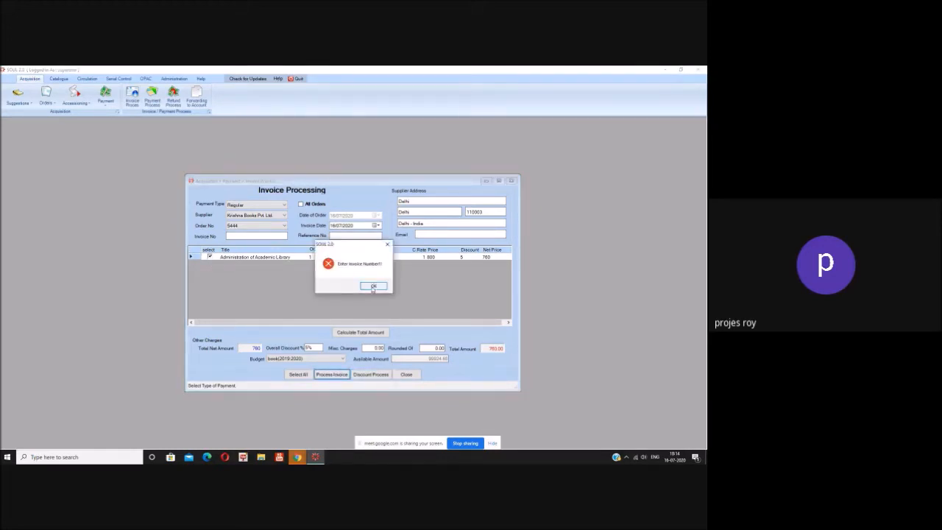
click(373, 286)
click(340, 234)
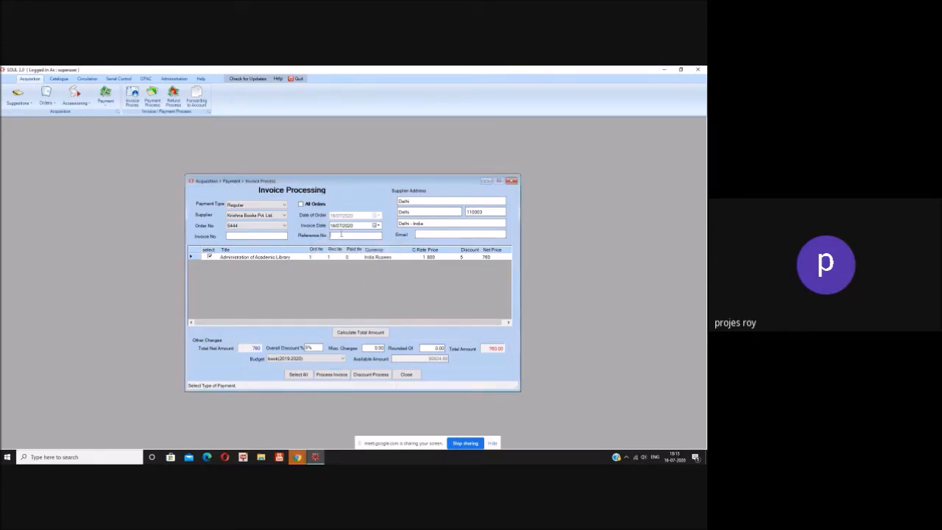
click(266, 236)
text(5444)
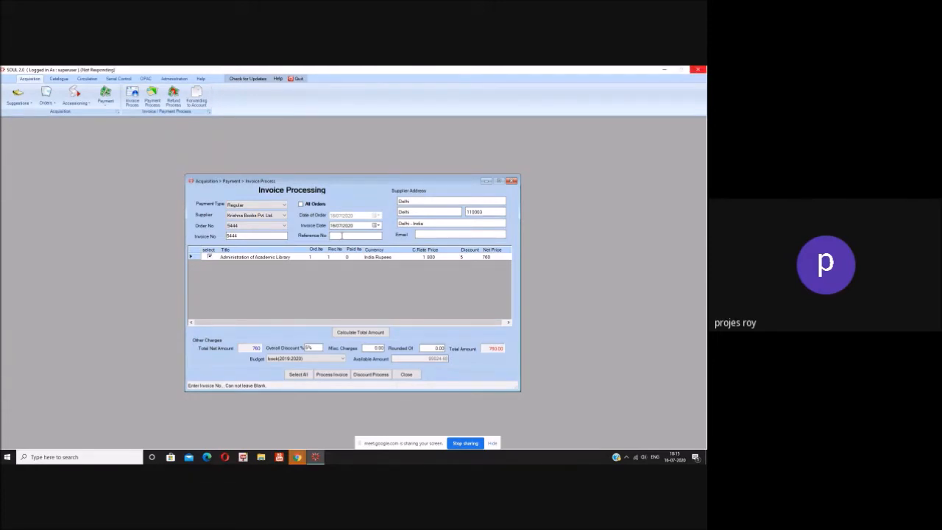
text(123)
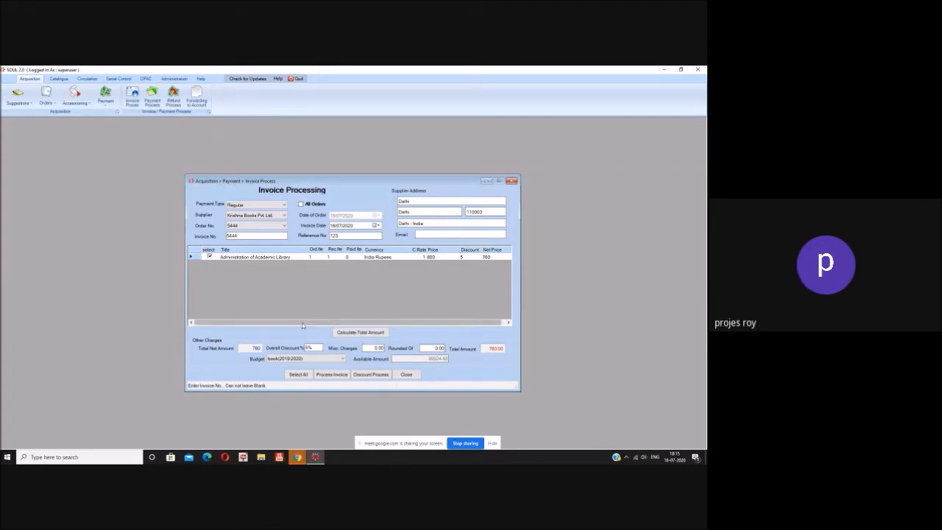
click(339, 378)
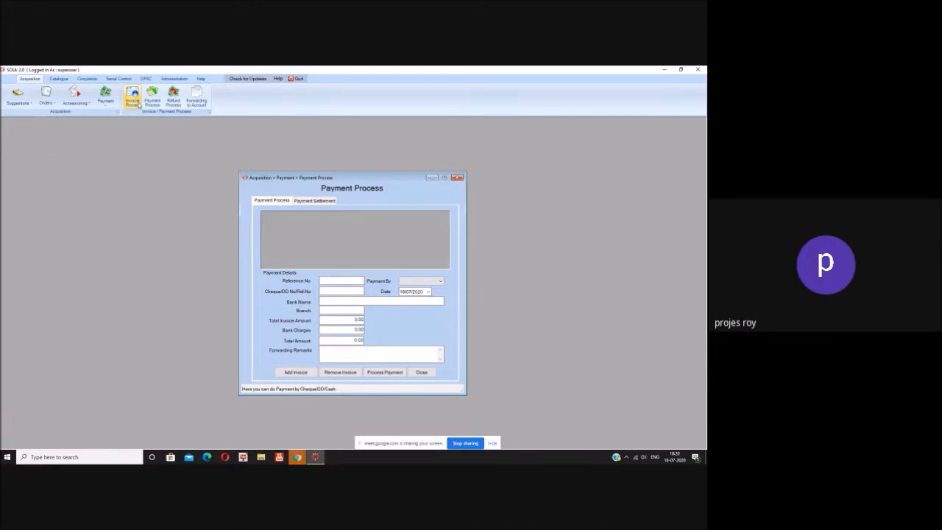
Step: Set Payment By to Cheque and add the 760.00 invoice 5444 to the payment
drag(331, 179, 358, 135)
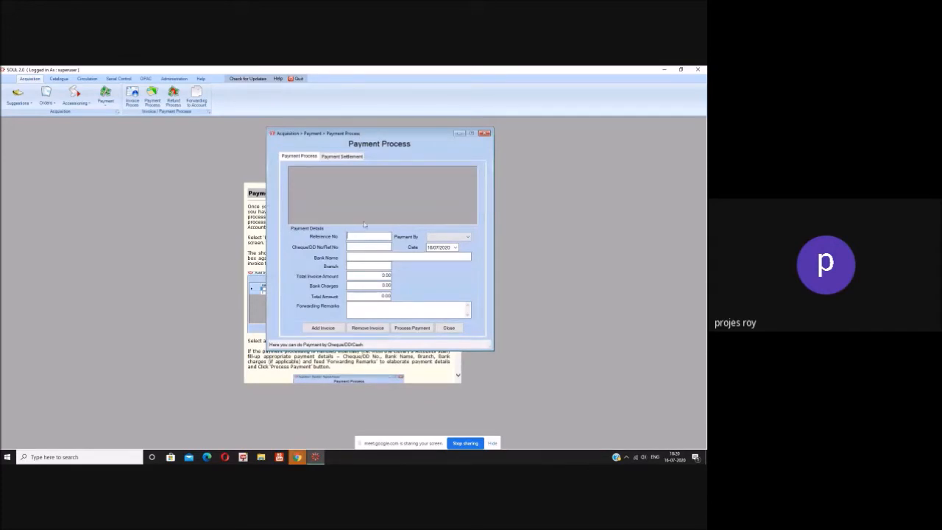
click(361, 236)
click(439, 237)
click(435, 245)
click(441, 237)
click(438, 250)
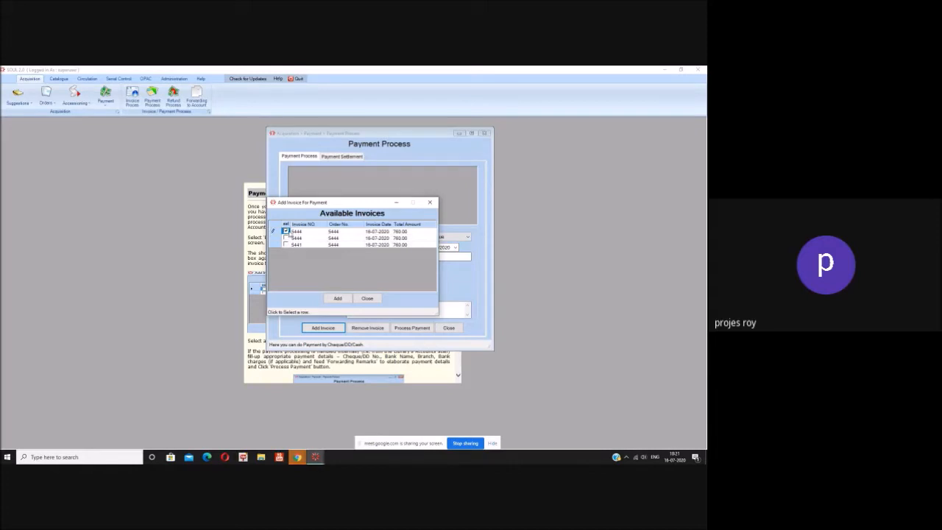
click(338, 299)
click(366, 299)
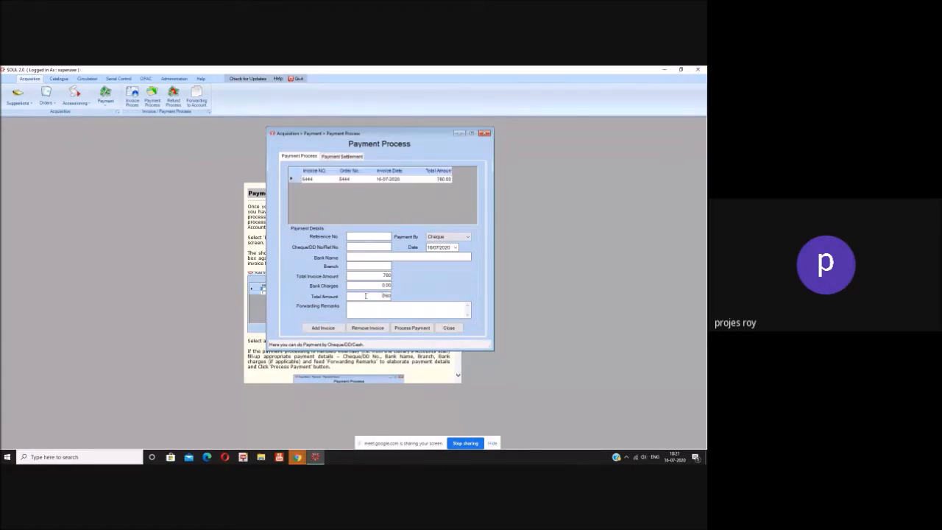
Step: Select the 760 invoice and enter the cheque number, bank SBI and Kaustambi branch
click(298, 181)
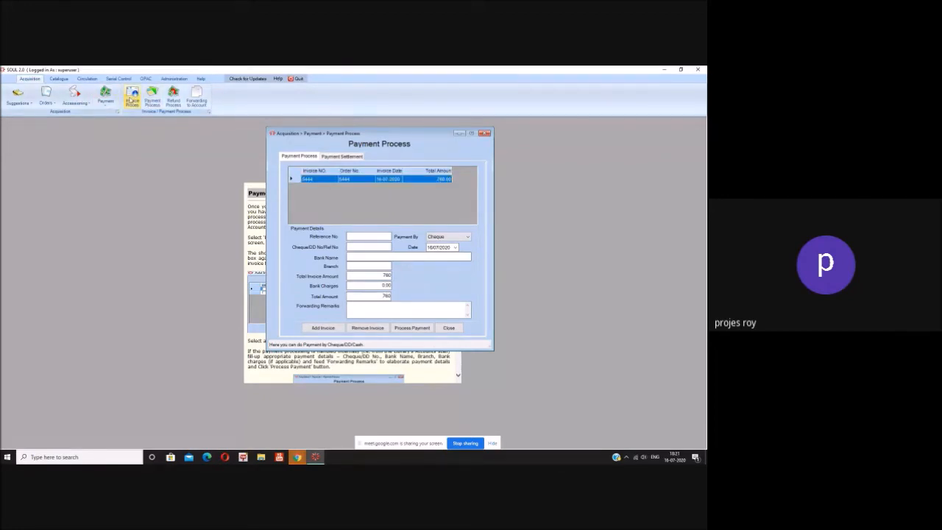
click(367, 237)
text(123)
text(12345)
text(SBI)
text(Kaustambi)
click(368, 307)
Step: Process the cheque payment, acknowledge completion, and close the Payment Process window
click(424, 329)
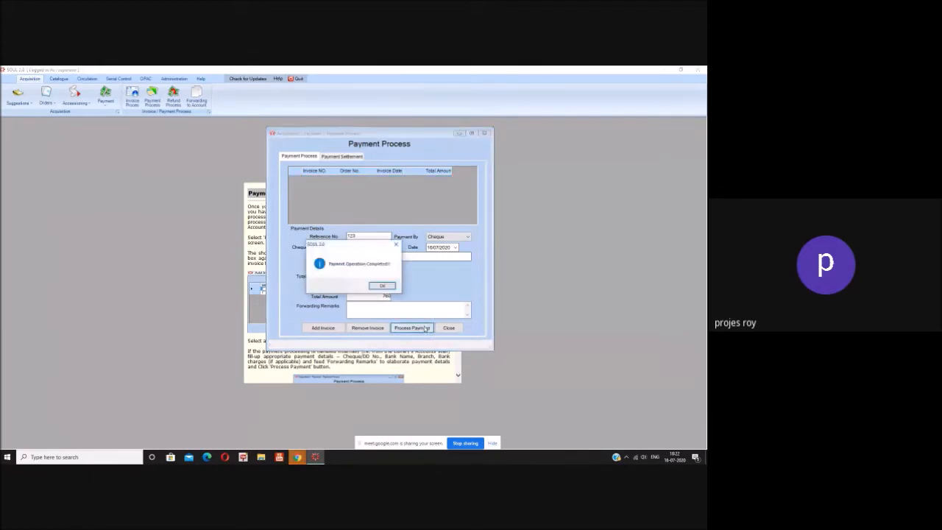
click(383, 285)
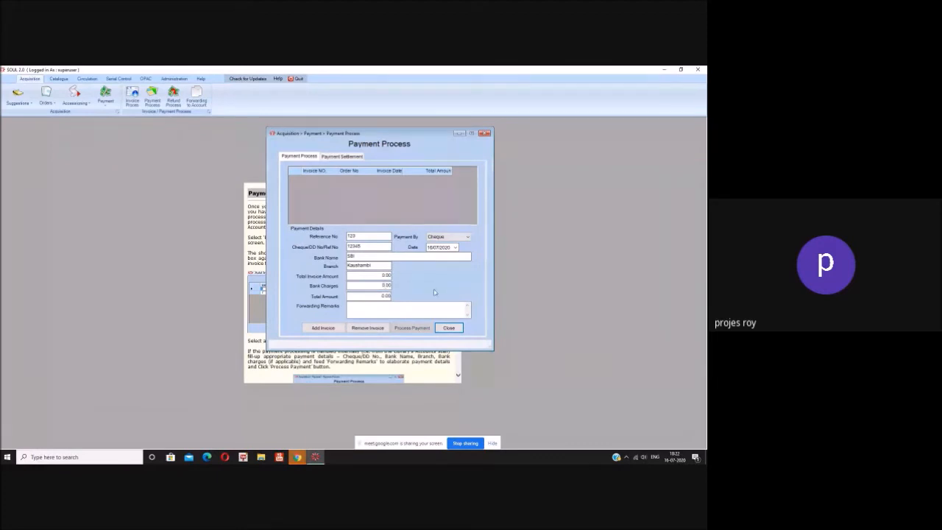
click(449, 328)
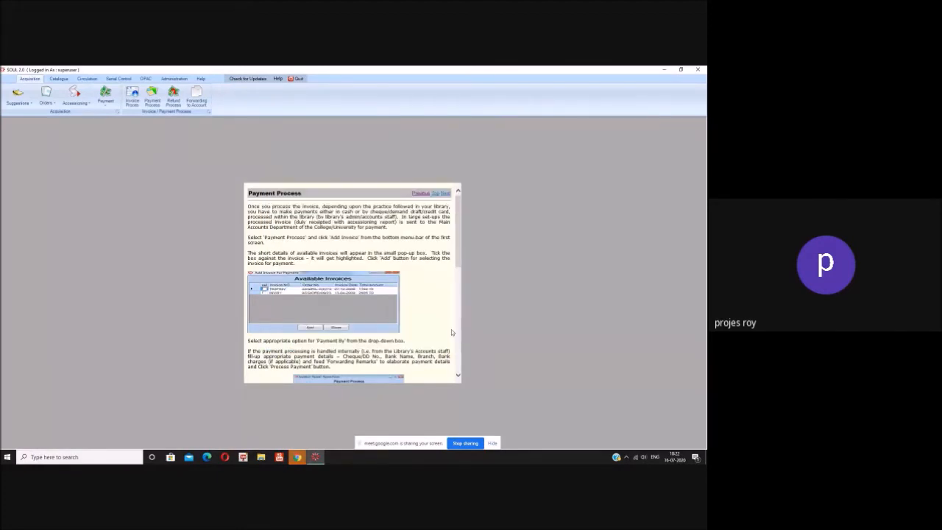
Step: Open the Refund Process form and set Payment By to Cheque
click(173, 99)
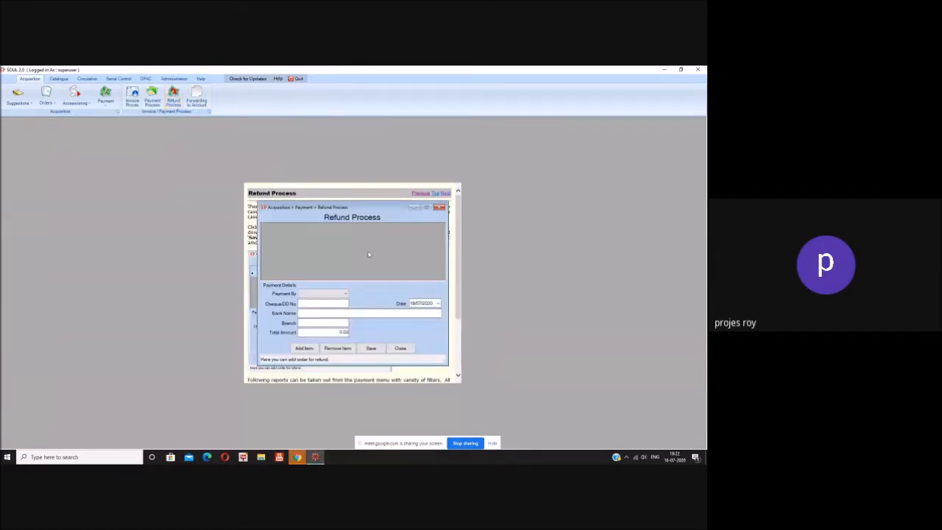
click(345, 294)
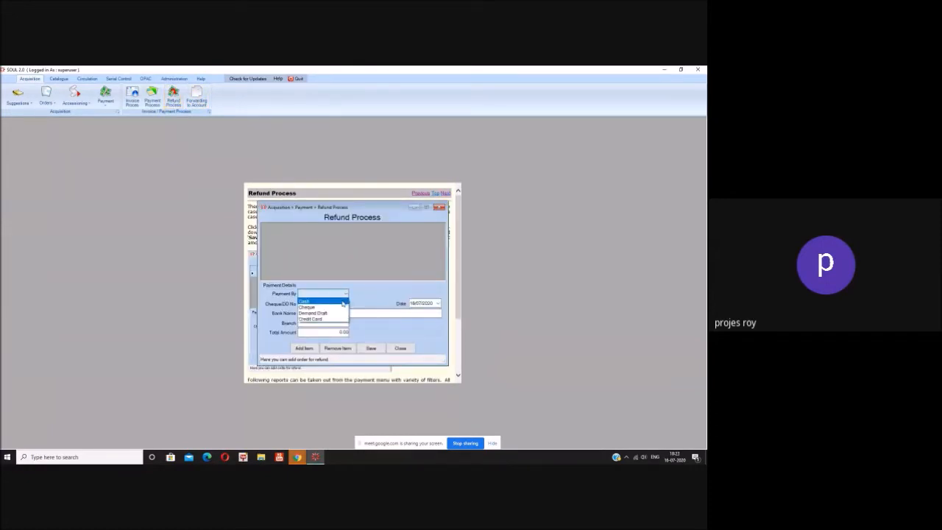
click(335, 307)
click(336, 306)
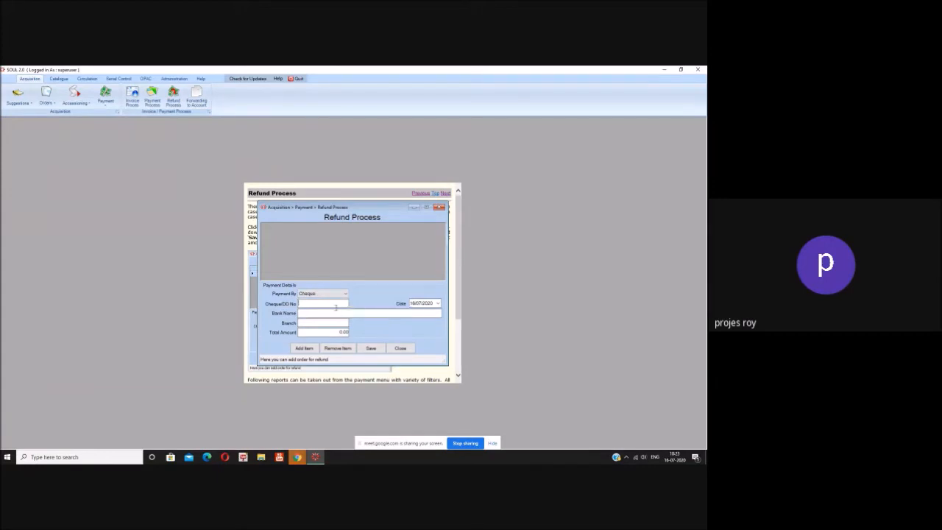
Step: Look for an order to add to the refund, find none, and close the Refund Process form
click(309, 351)
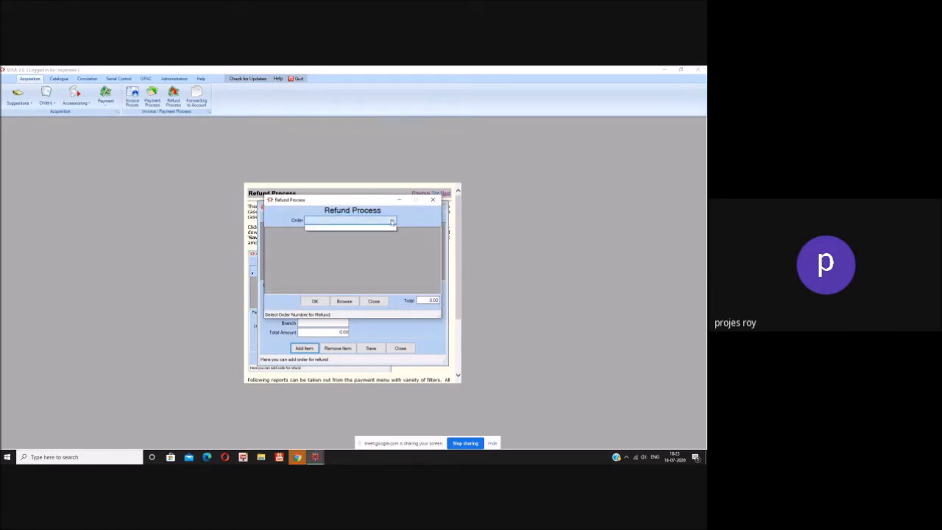
click(353, 303)
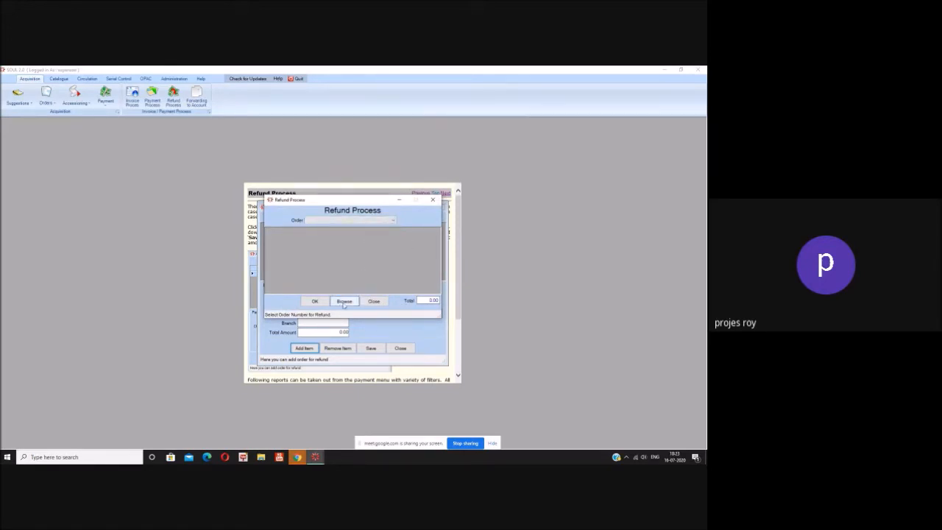
click(382, 225)
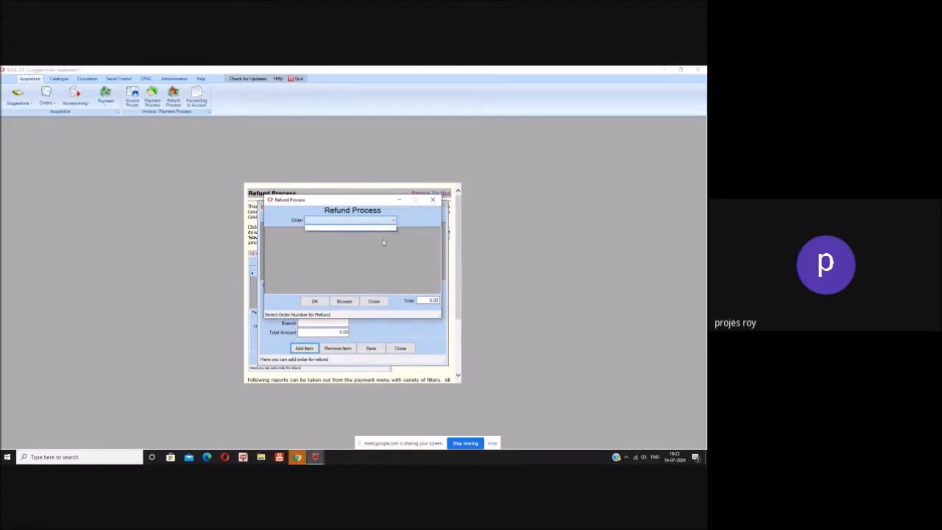
click(375, 303)
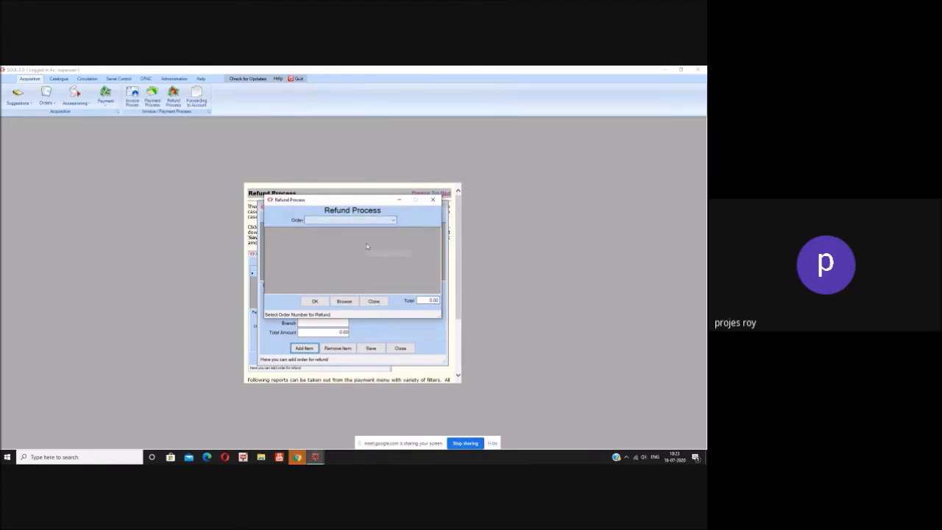
click(374, 301)
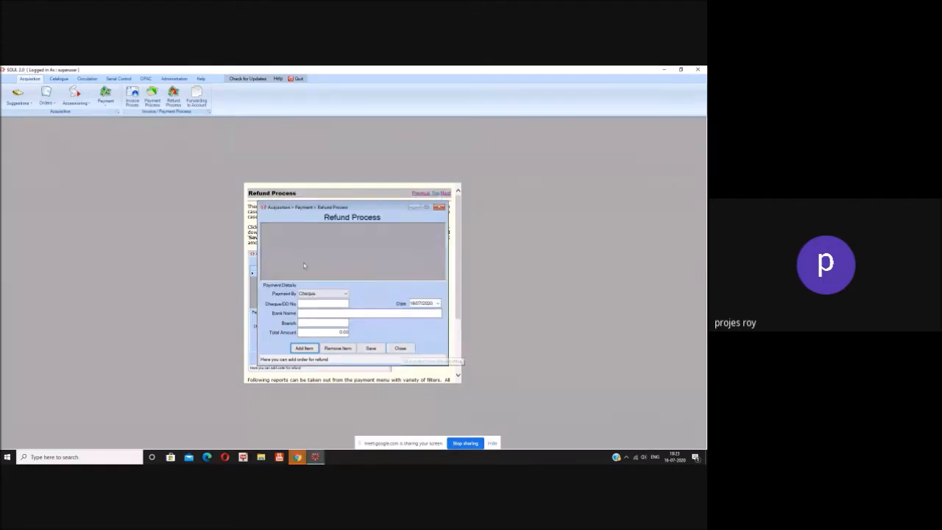
click(401, 350)
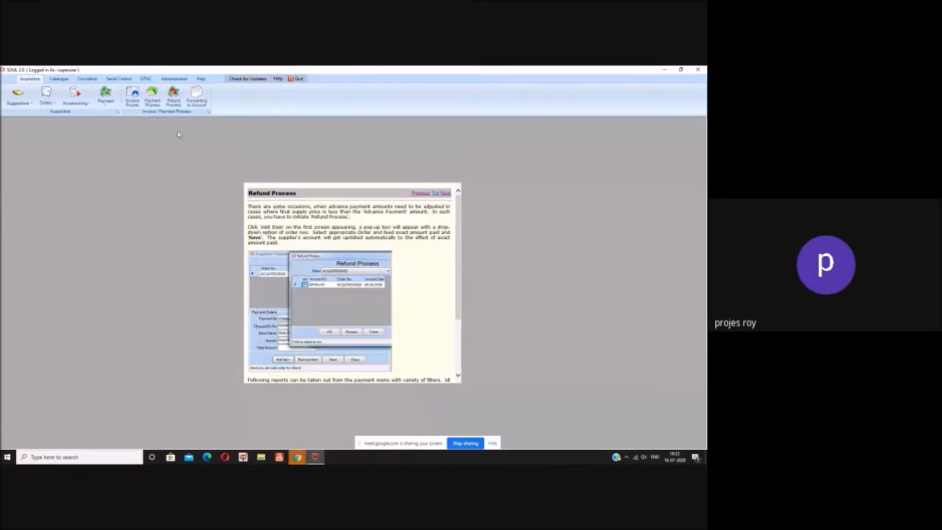
click(194, 103)
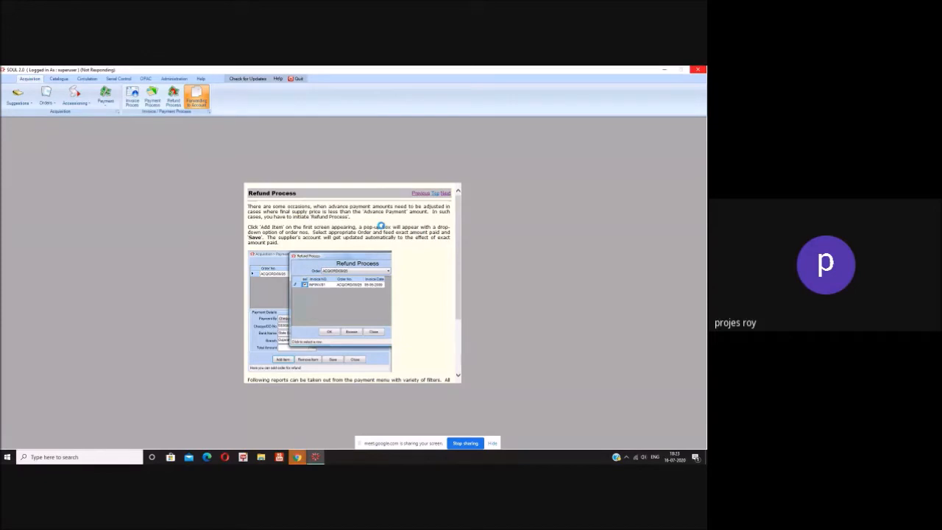
Step: Generate the forwarding letter to the Account Section for invoice number 5444
click(266, 194)
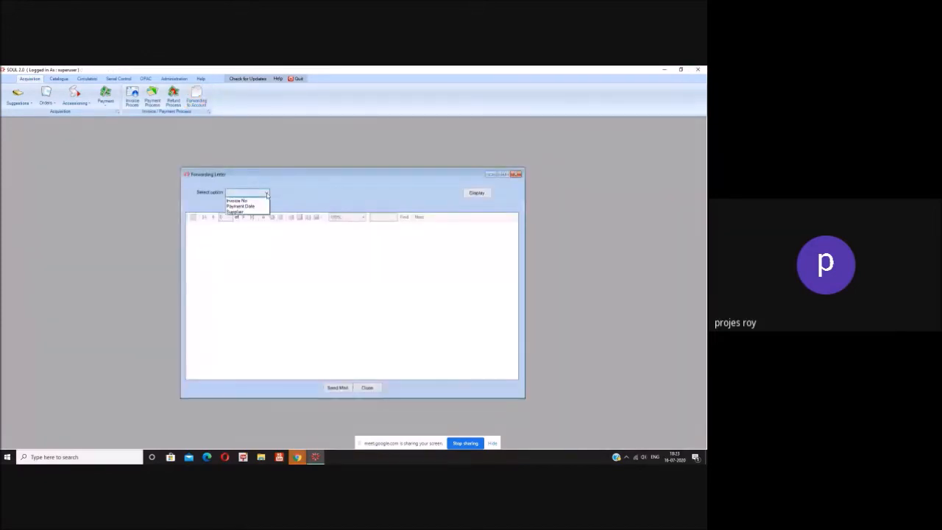
click(265, 201)
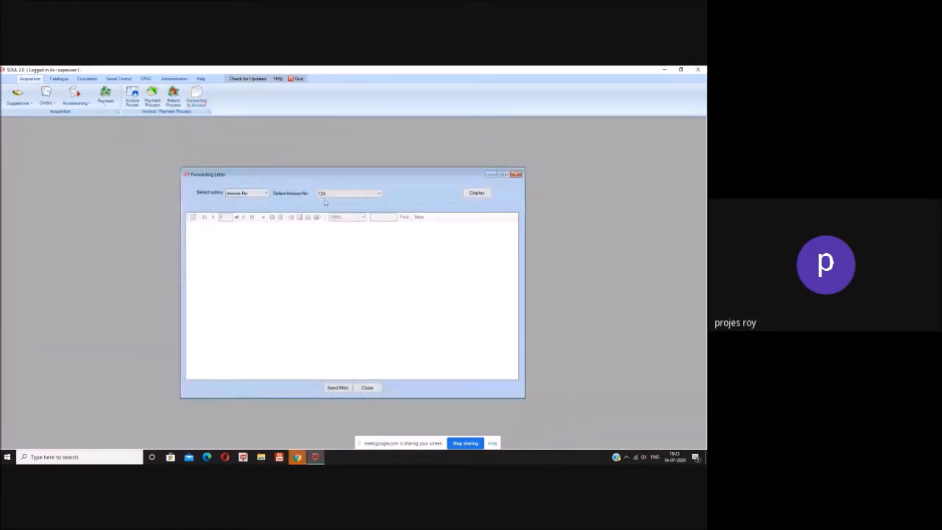
click(352, 194)
click(352, 213)
click(480, 193)
Step: Scroll through the generated forwarding letter to review it, then close its window
scroll(426, 281, down, 2)
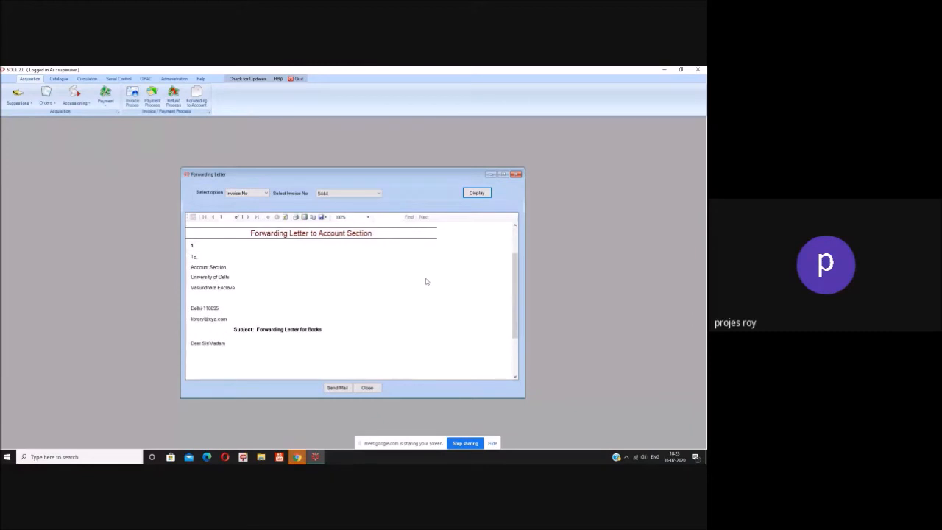
scroll(425, 281, down, 3)
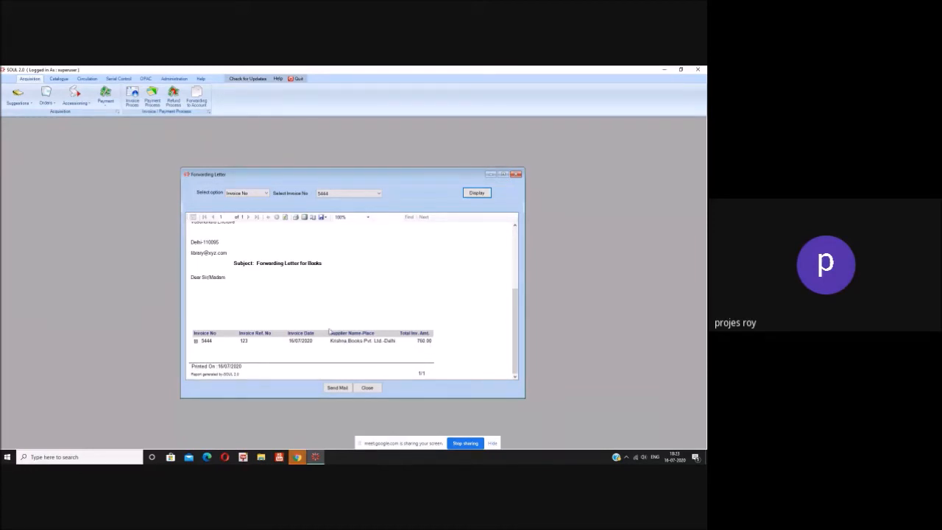
scroll(329, 331, up, 1)
scroll(329, 330, down, 1)
scroll(309, 281, up, 3)
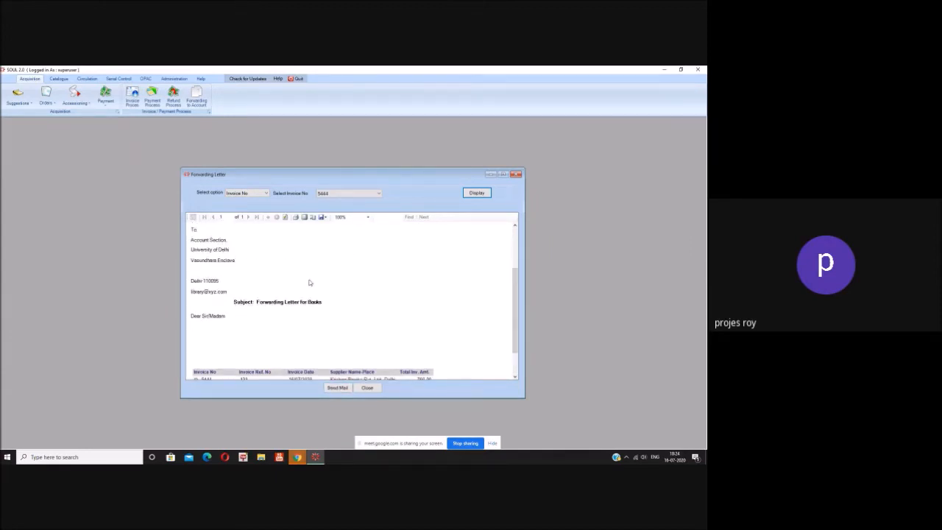
scroll(444, 272, up, 1)
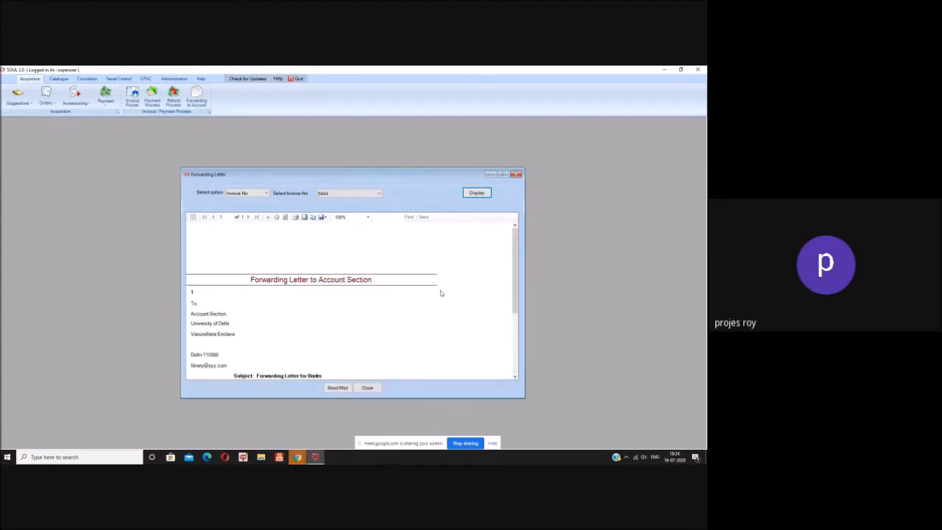
click(368, 388)
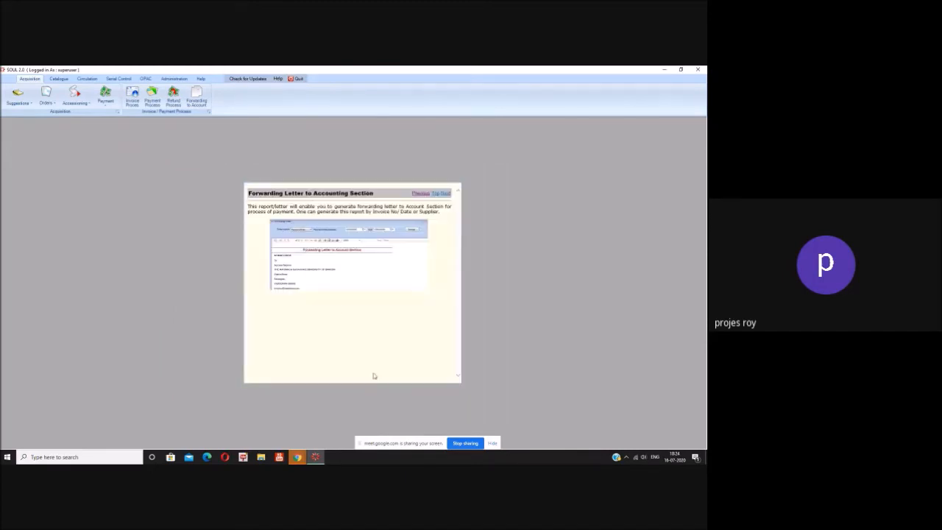
Step: Switch to the Catalogue module and reveal its Cataloguing tools, Titles In Process and Data Operation
click(45, 99)
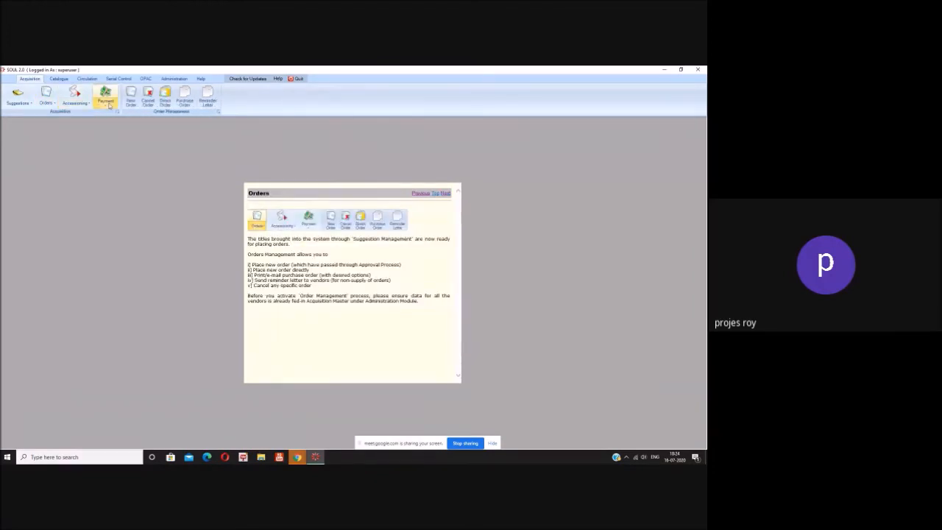
click(59, 79)
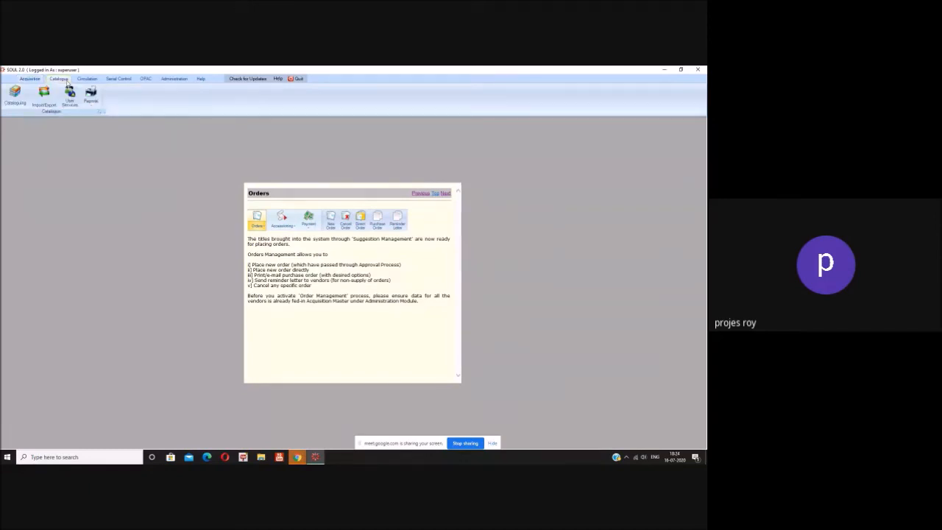
click(17, 102)
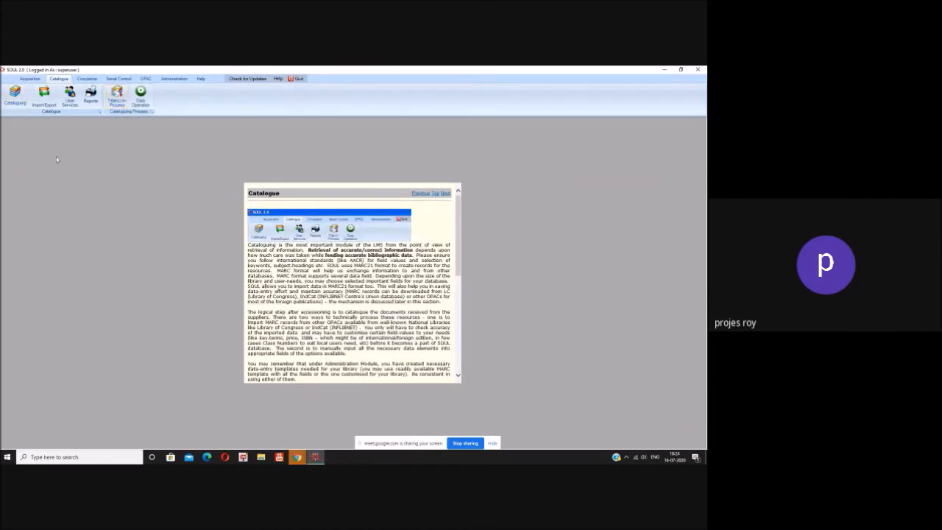
click(28, 78)
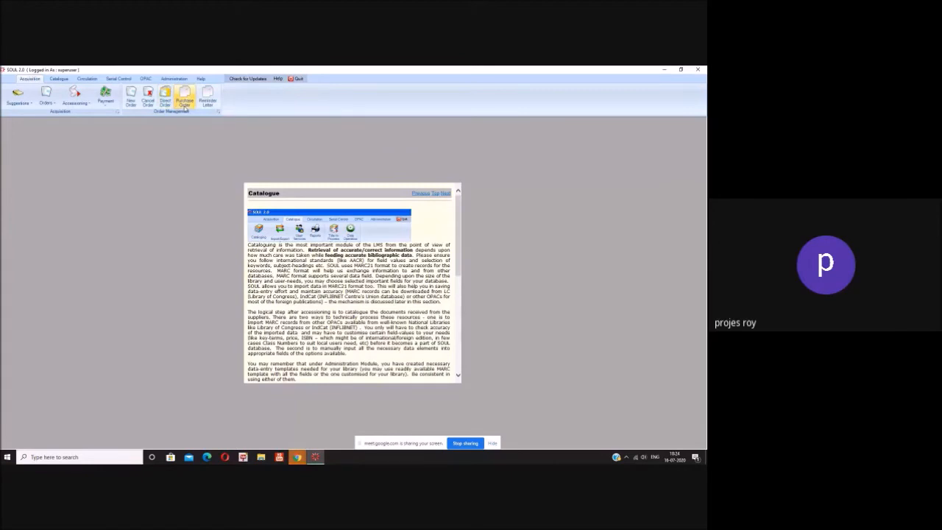
click(105, 100)
click(198, 137)
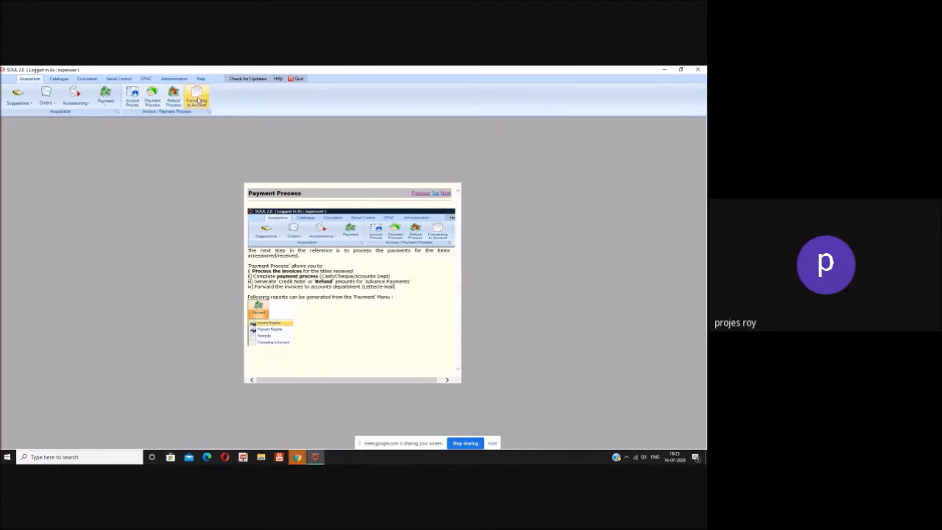
click(58, 79)
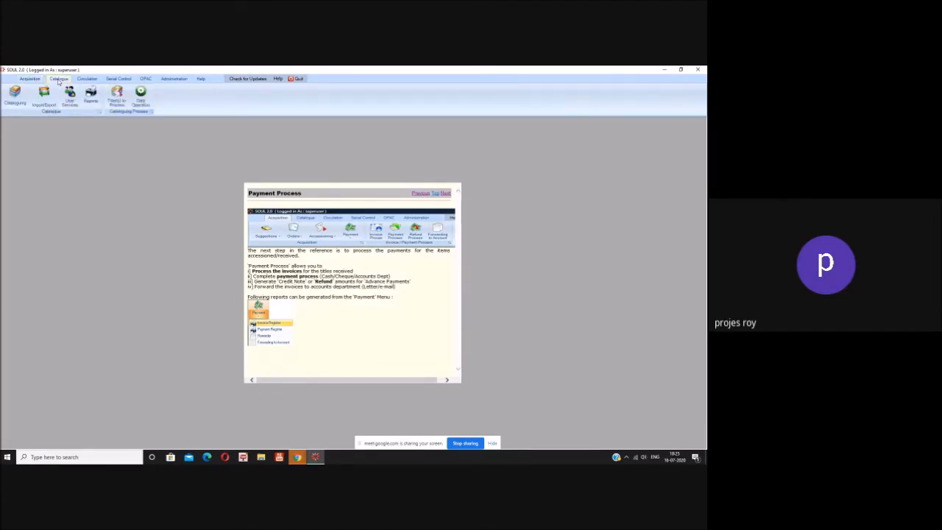
click(10, 102)
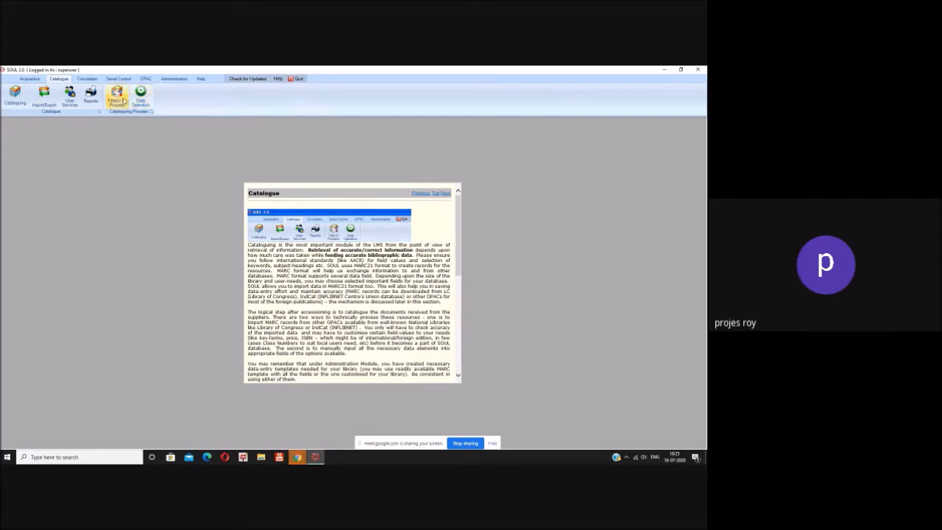
Step: List the titles in process and tick the Sel box for the book accessioned on 16/07/2020
click(118, 98)
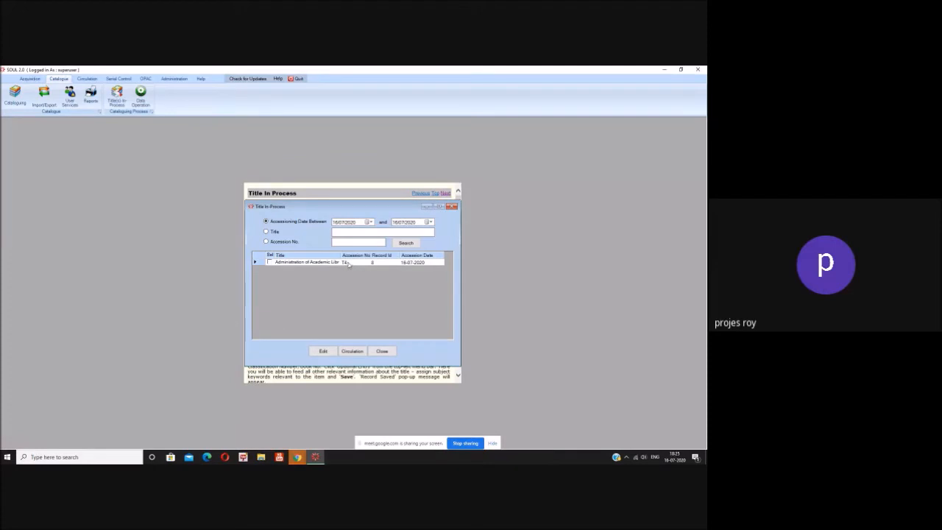
click(270, 262)
Step: Edit the book's record and set its class number to 023.4098 KAN
click(323, 352)
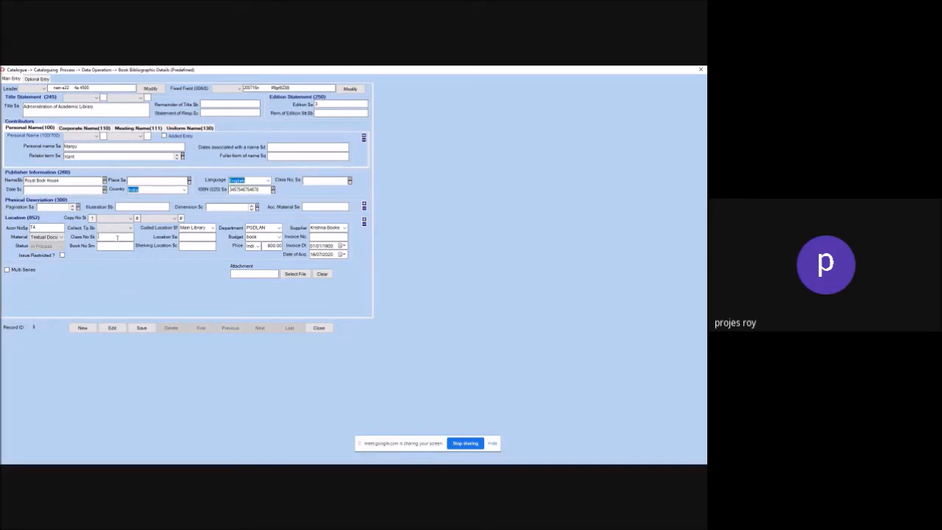
text(0)
text(0)
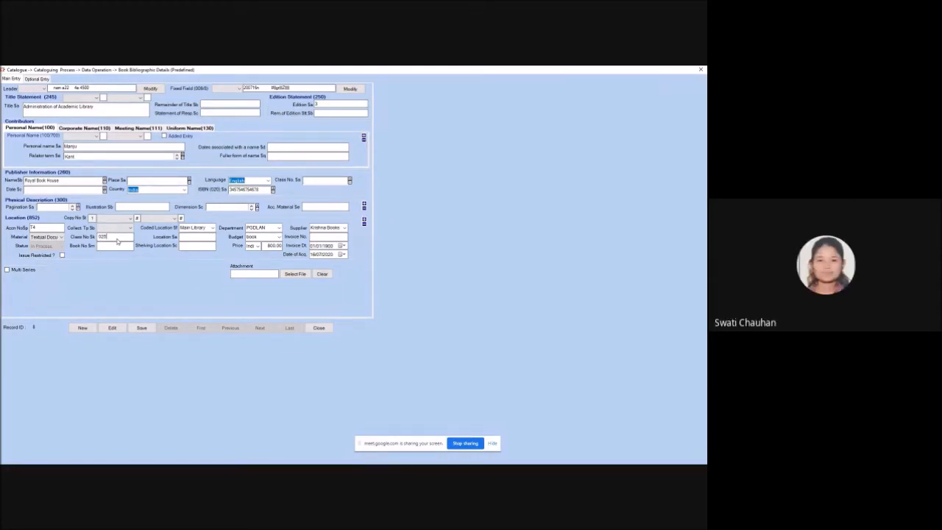
key(BackSpace)
key(BackSpace)
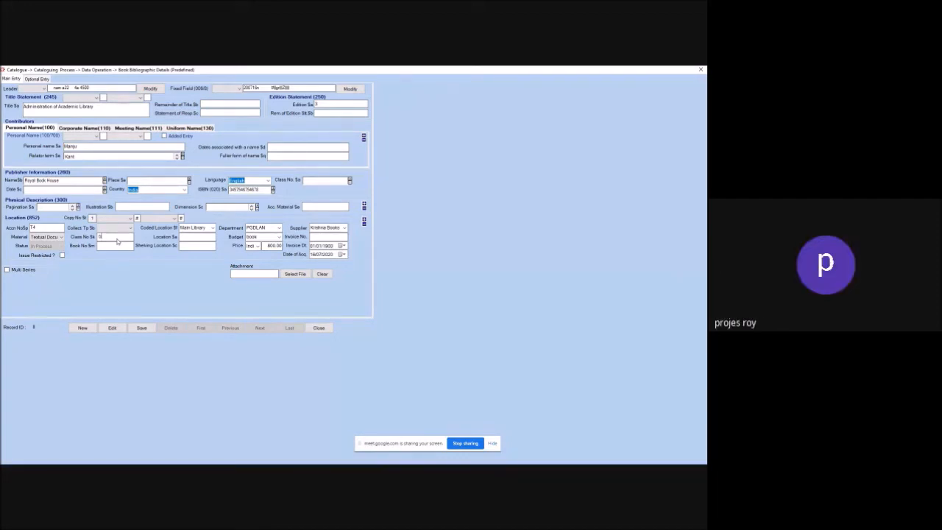
text(23.4098)
text(KAN)
Step: Set location 3 Floor and shelving location 8th, and enter the invoice number
click(196, 237)
text(7Floor)
key(BackSpace)
key(BackSpace)
text(8th)
click(332, 237)
text(244)
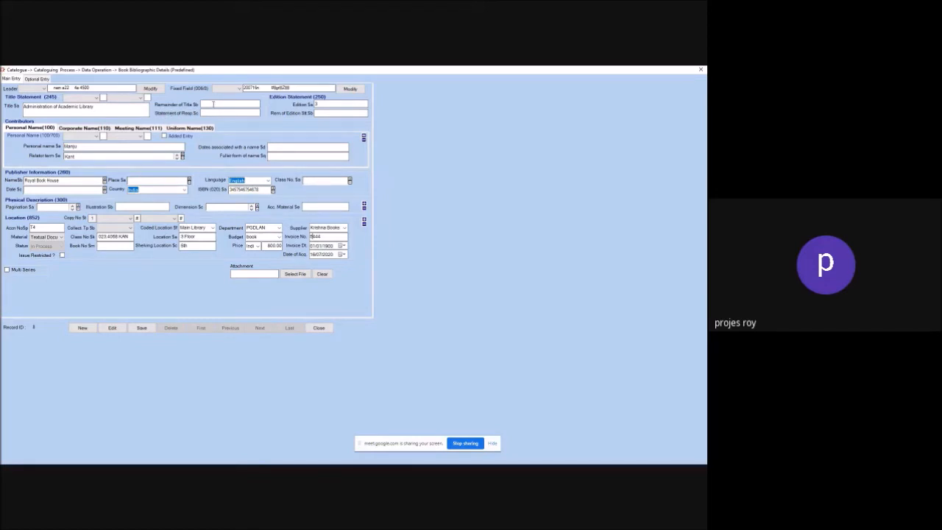
Step: Set the Title Statement (245) indicators to Added entry and 1, then save the record
click(96, 97)
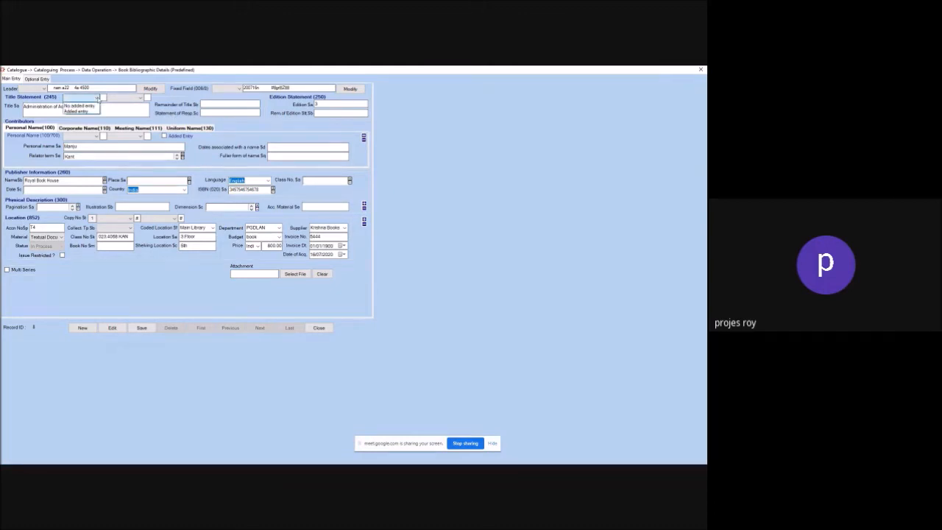
click(77, 111)
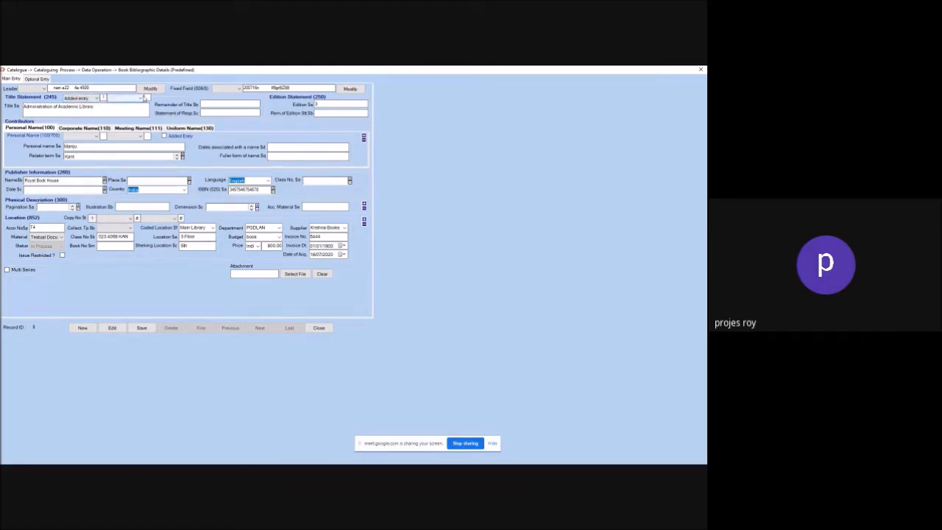
click(141, 97)
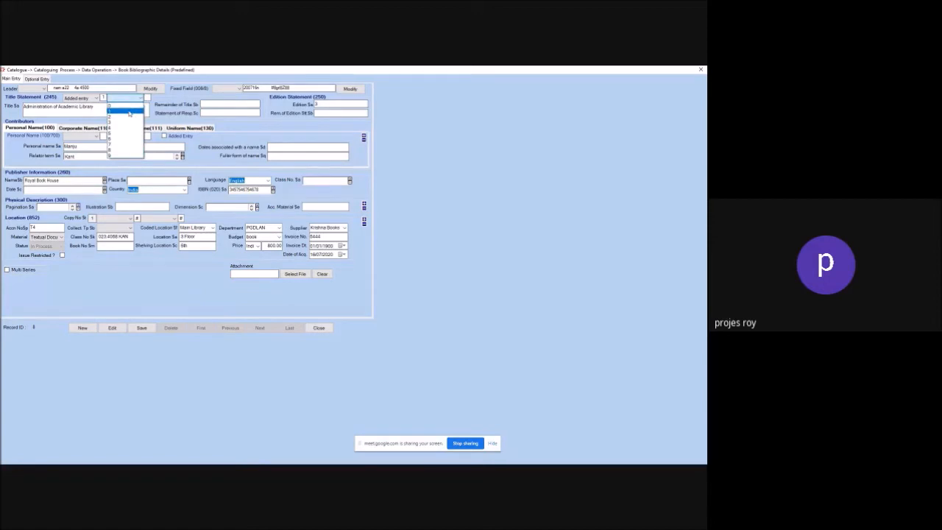
click(129, 110)
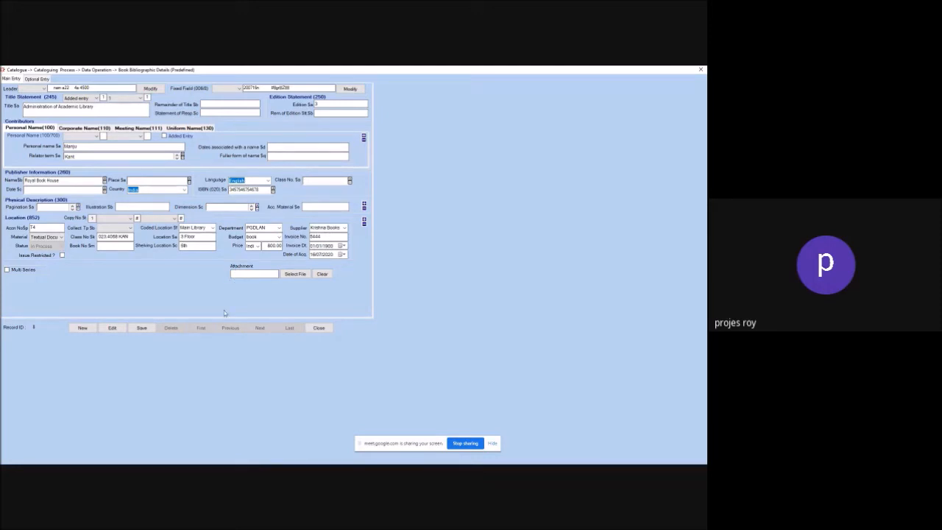
click(143, 329)
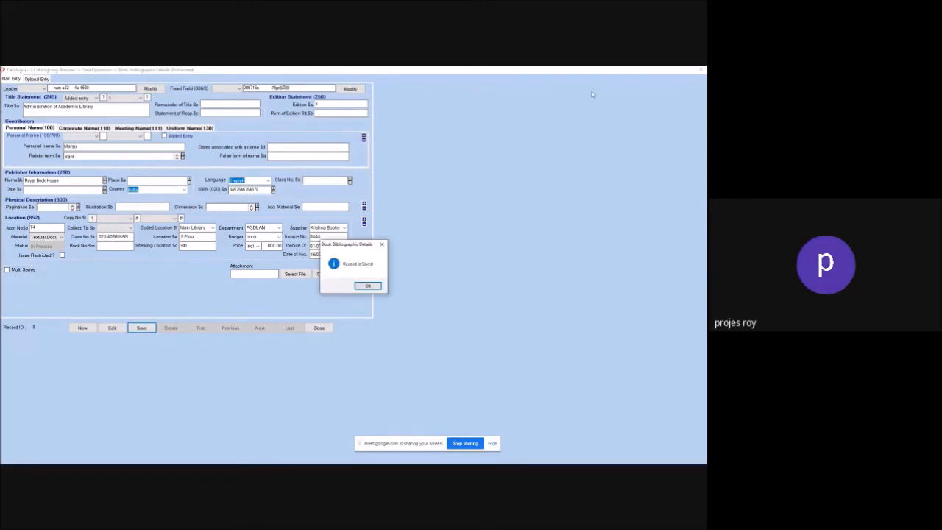
Step: Acknowledge 'Record is Saved', close the cataloguing form and go back to the Title In Process list
click(368, 286)
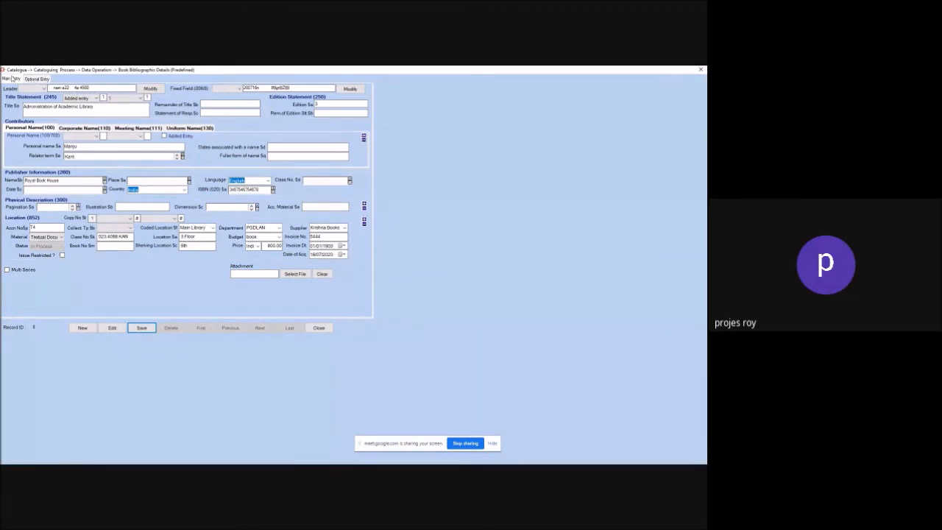
click(318, 328)
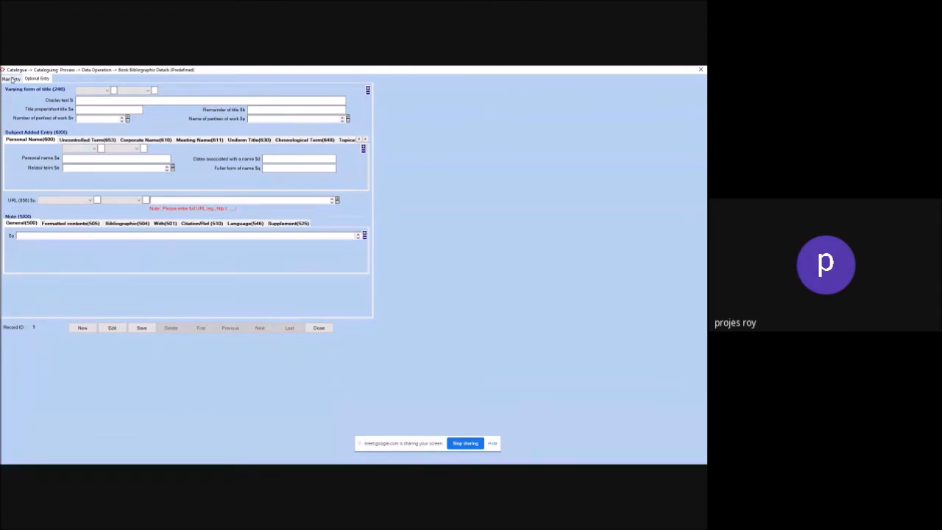
click(11, 78)
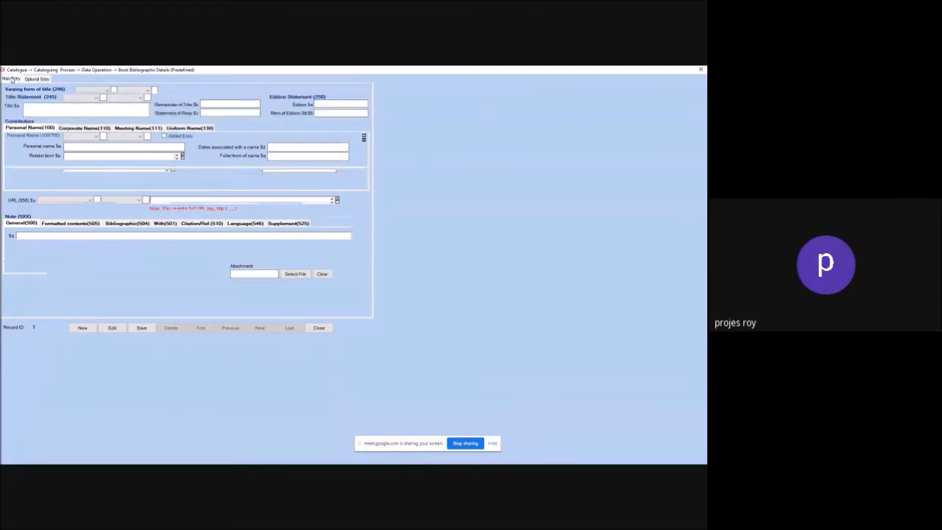
click(321, 329)
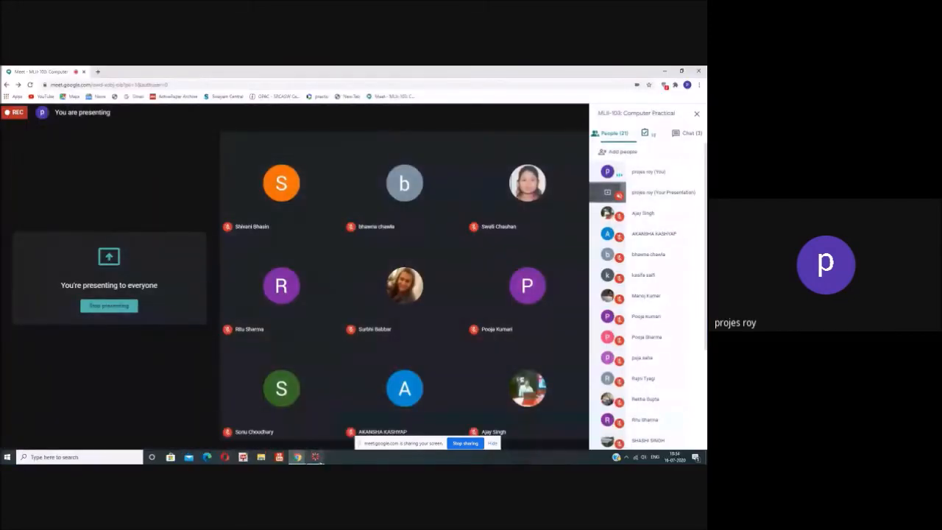
click(315, 457)
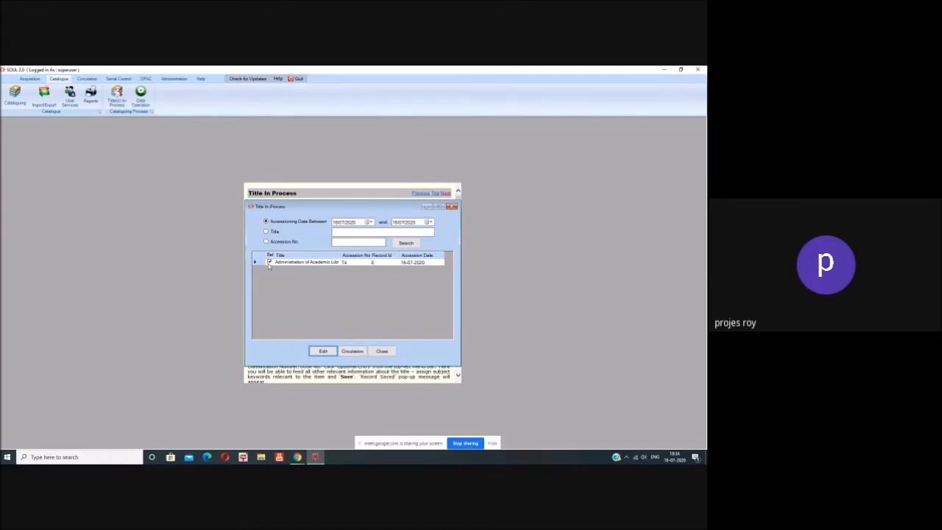
Step: Release 'Administration of Academic Library' to circulation and close the Title In Process window
click(357, 353)
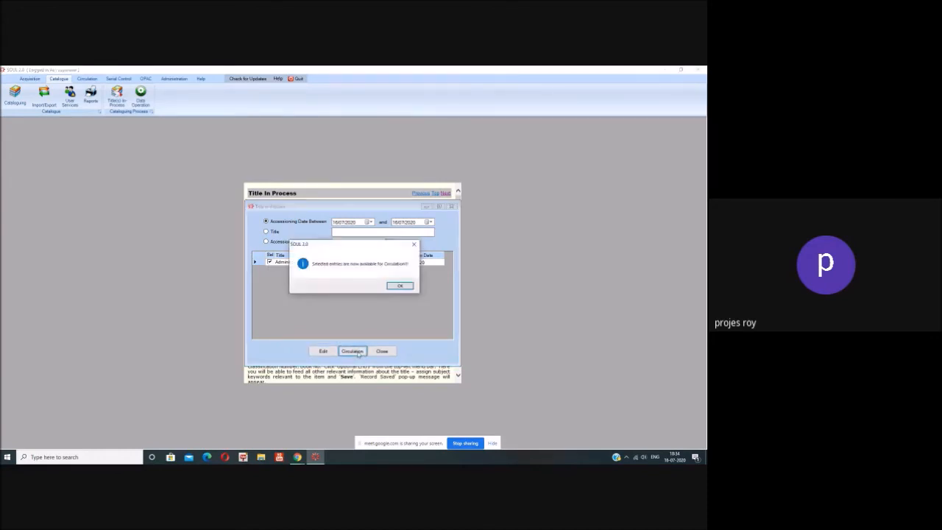
click(399, 286)
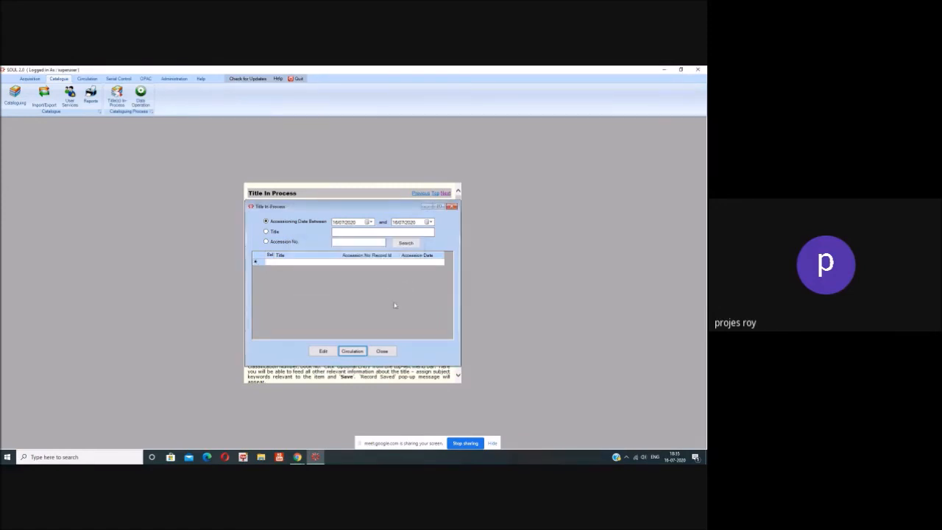
click(382, 351)
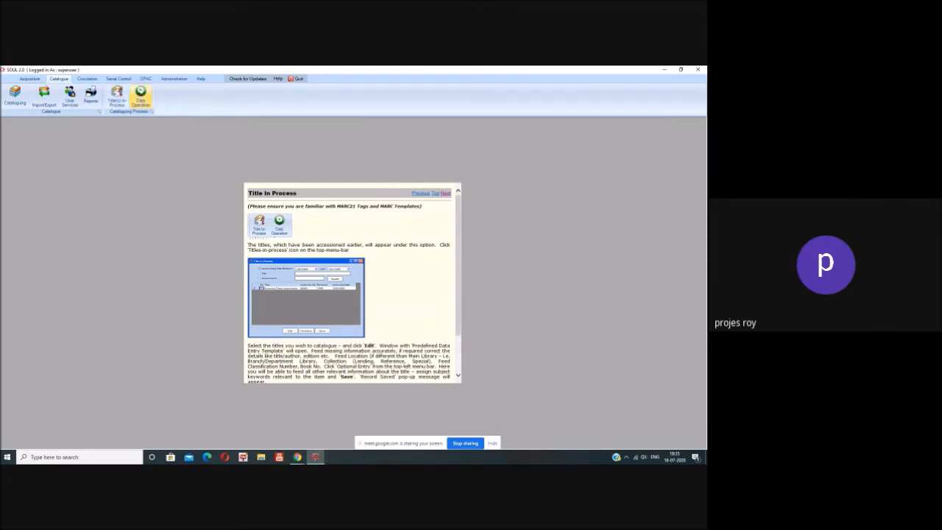
Step: Open the OPAC Simple Search and set Search by to Title
click(146, 80)
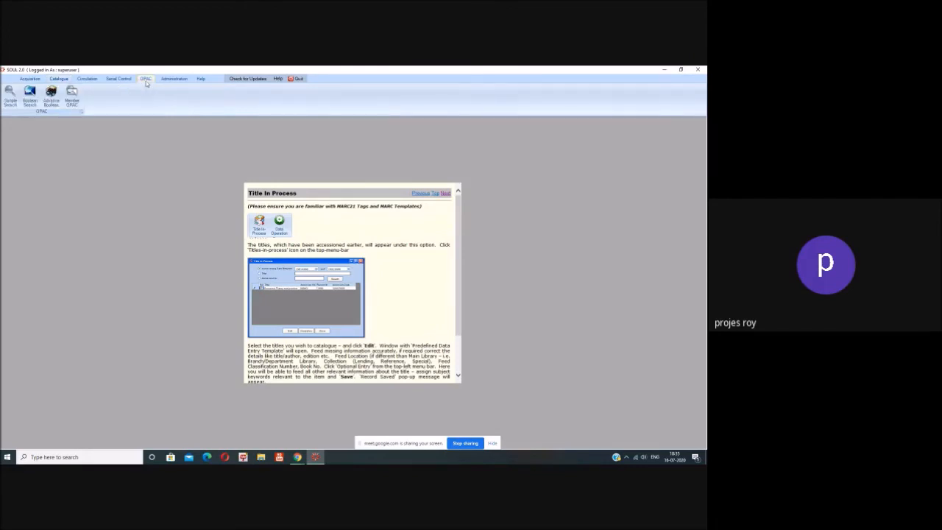
click(11, 95)
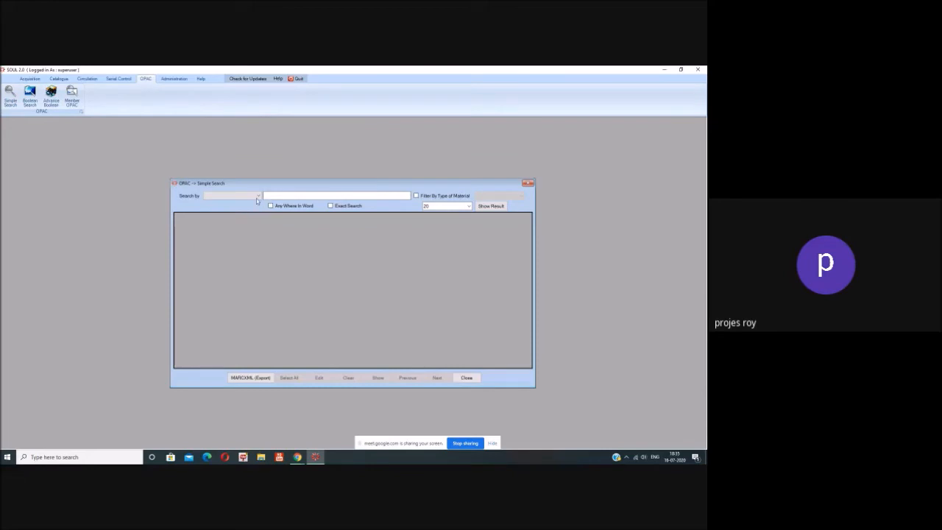
click(256, 195)
click(148, 215)
click(258, 196)
click(228, 200)
Step: Search titles for 'administrator', tick Administration of Academic Library and show its details
text(administrator)
click(490, 207)
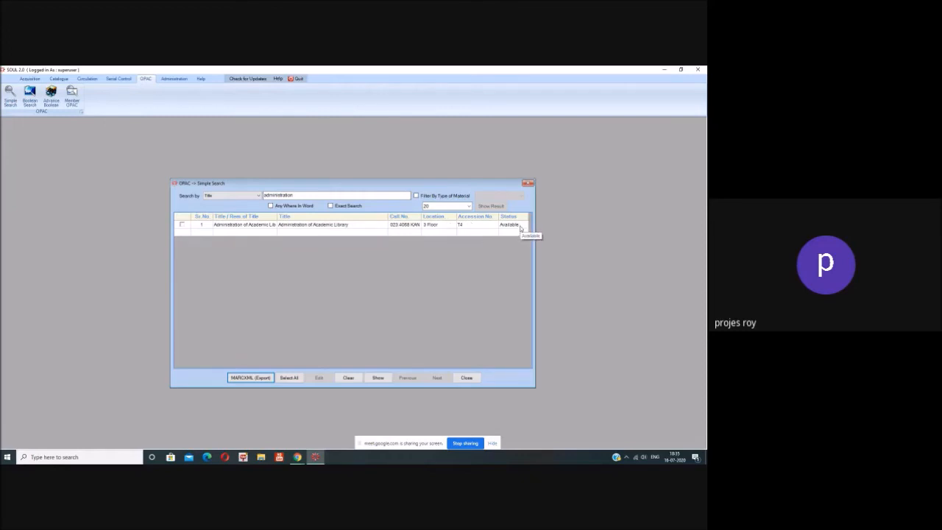
click(430, 227)
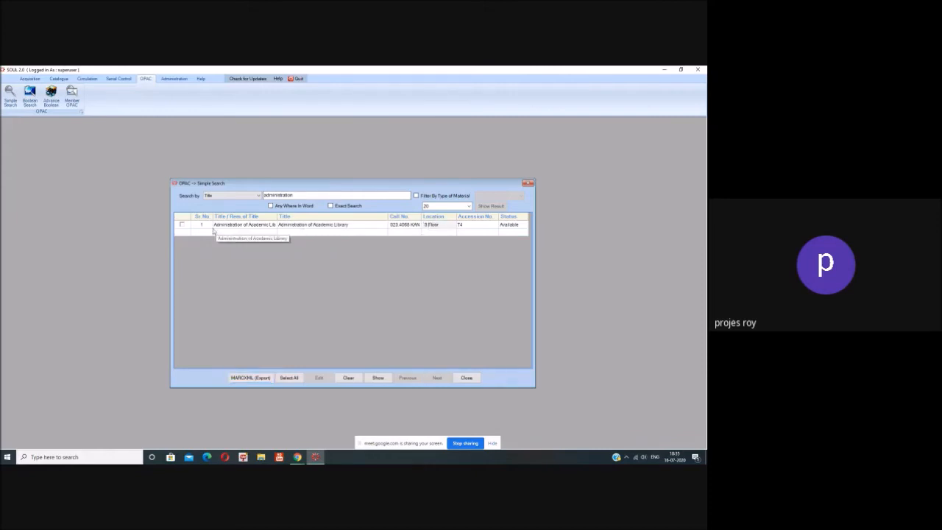
click(184, 226)
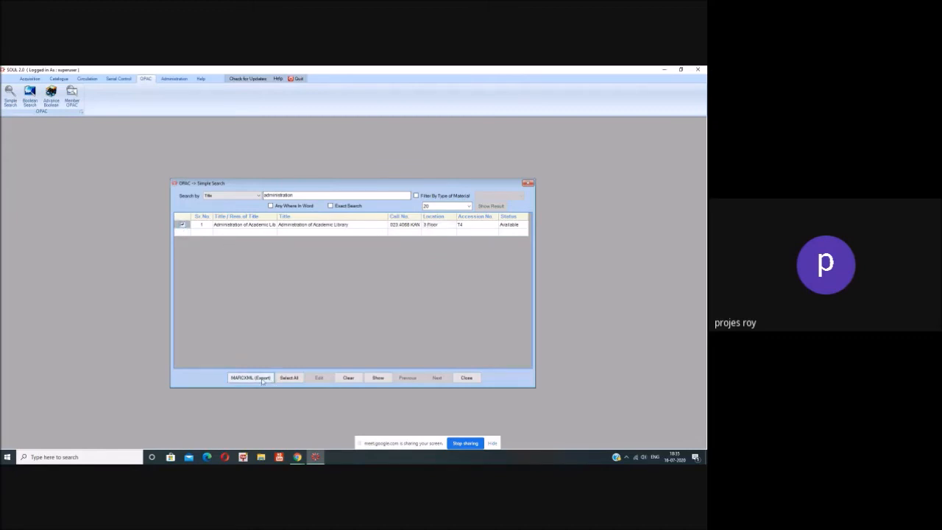
click(376, 379)
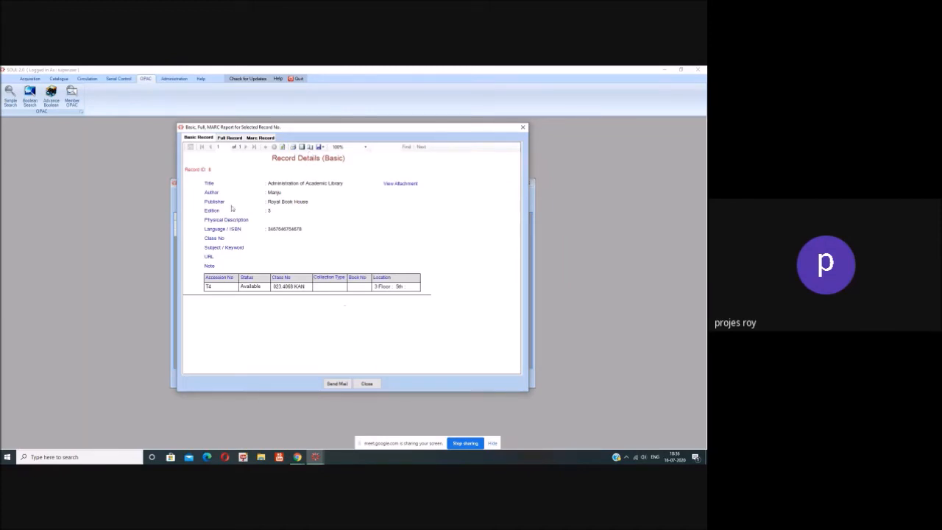
Step: Close the Record Details report and bring up Simple Search help with F1
click(368, 383)
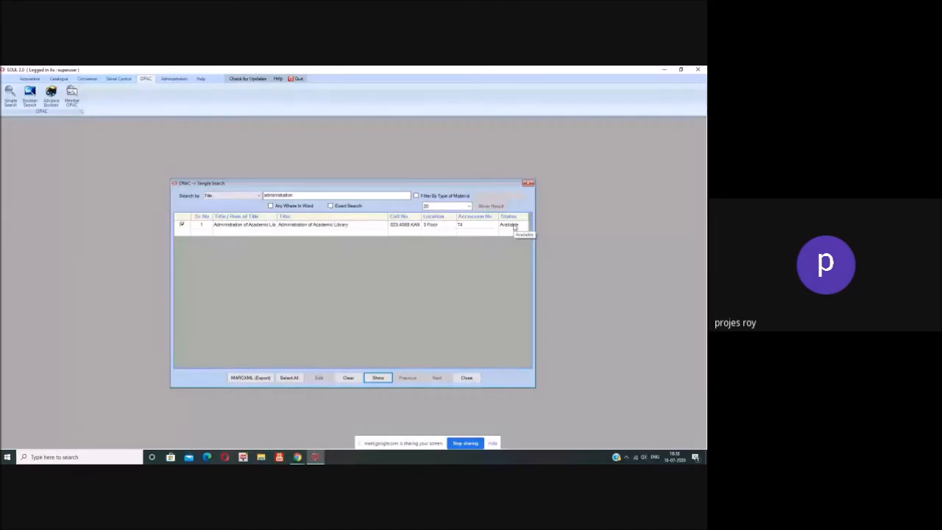
key(F1)
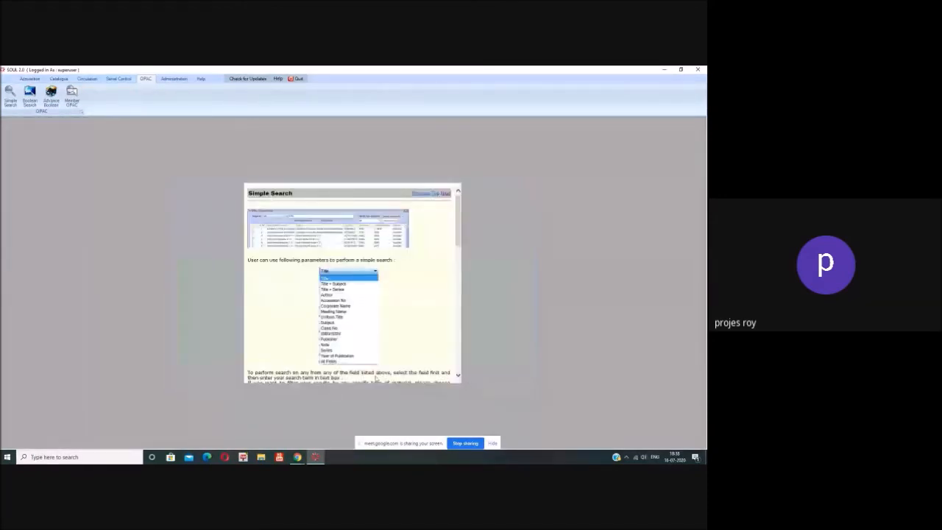
Step: Show the Catalogue section's Import/Export tools, then the User Services tools
click(57, 79)
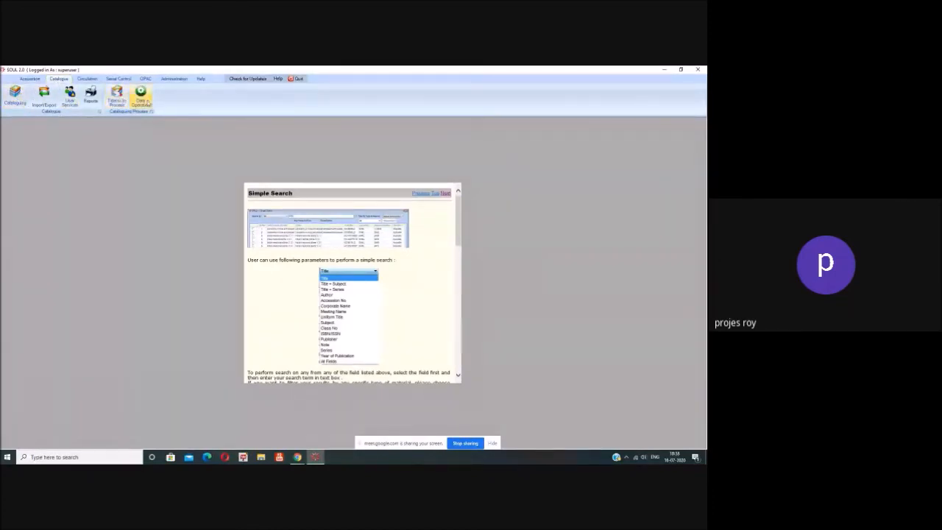
click(46, 103)
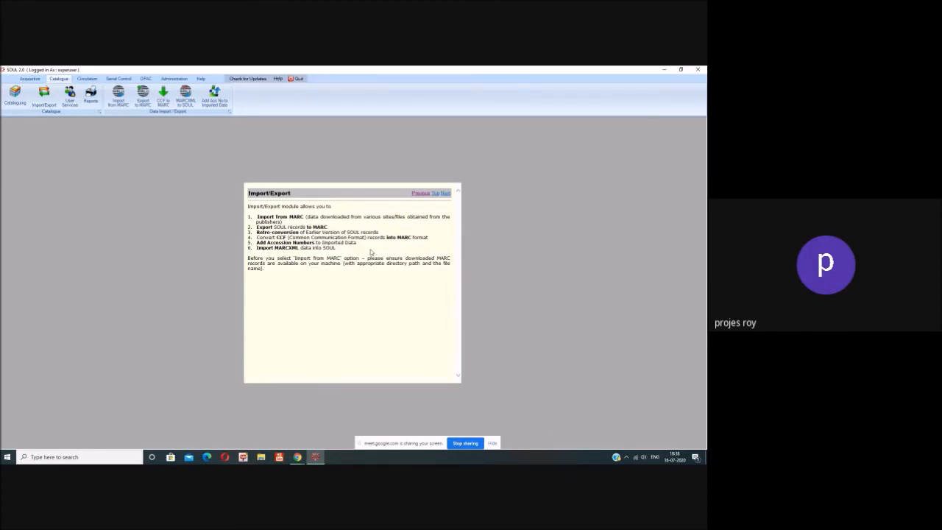
click(76, 106)
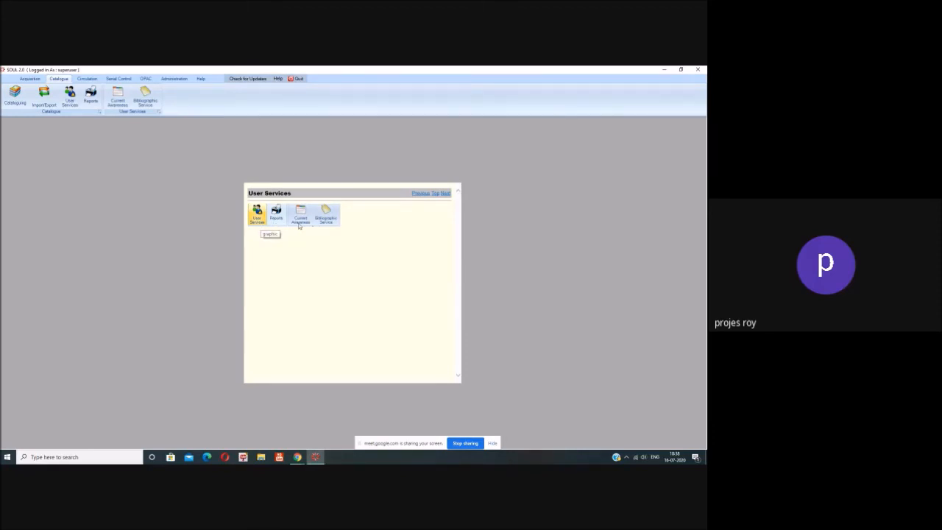
Step: Start a Current Awareness Service report with language English and author 'manoj'
click(118, 96)
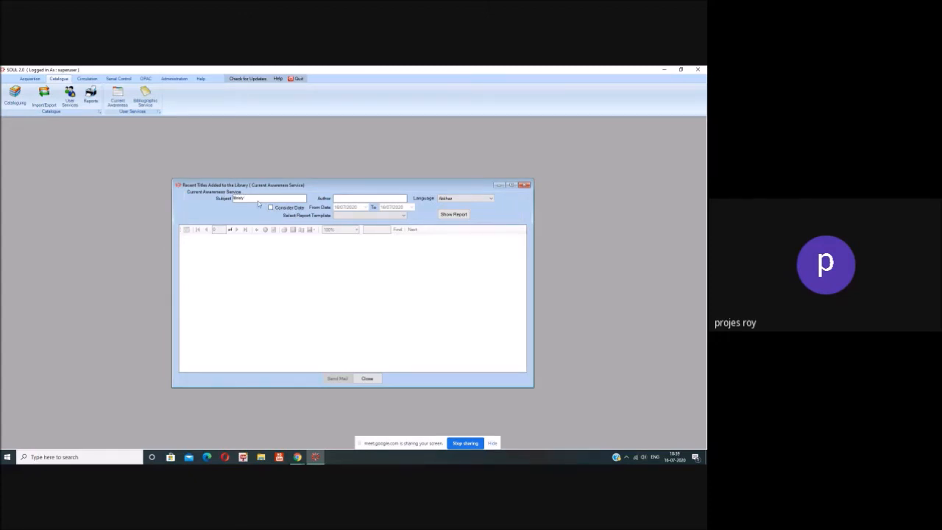
click(466, 200)
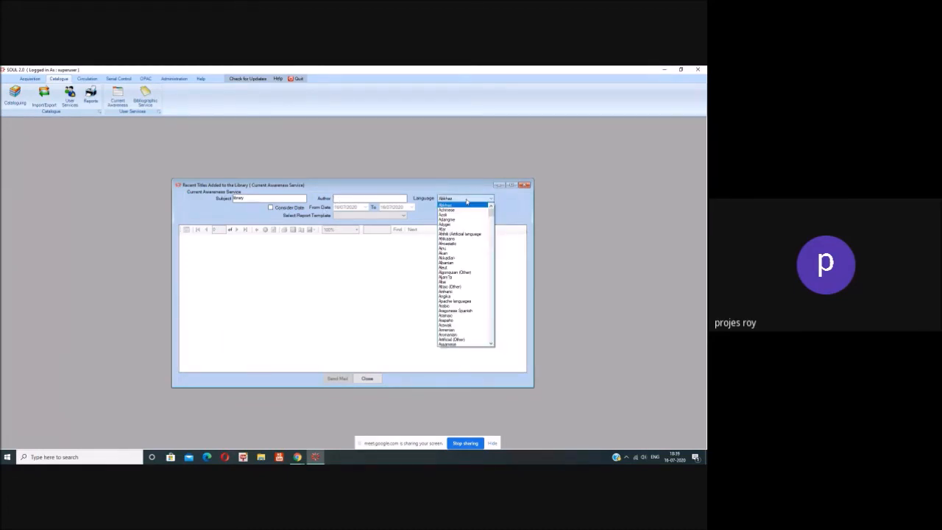
scroll(472, 279, down, 4)
scroll(472, 279, down, 4)
scroll(451, 307, down, 9)
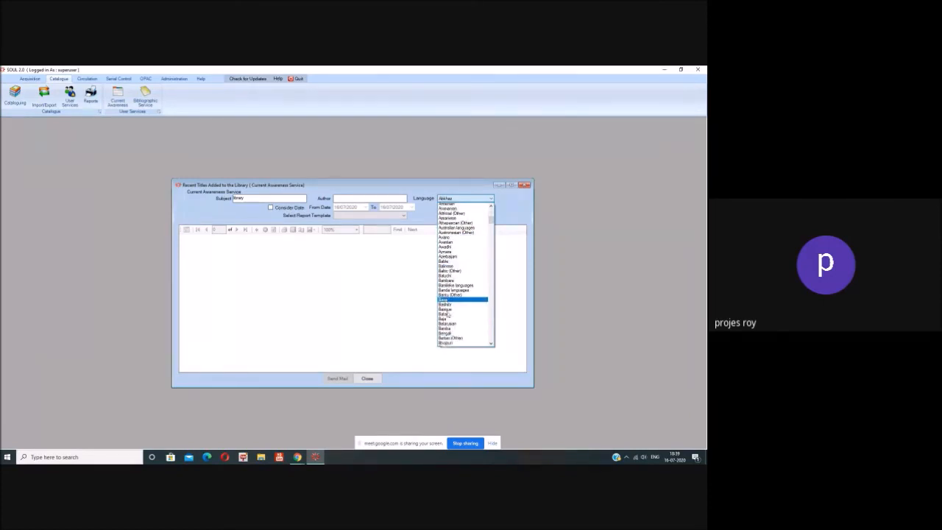
scroll(451, 305, down, 8)
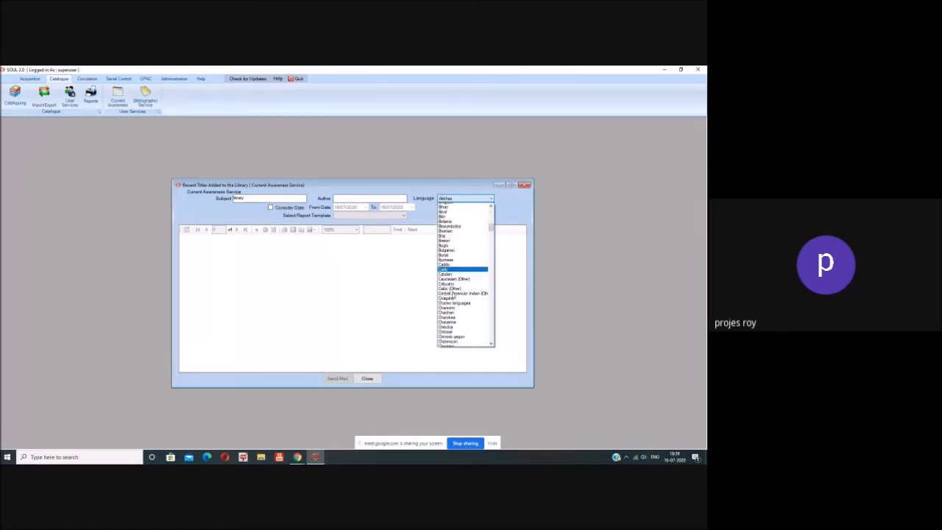
scroll(454, 294, down, 10)
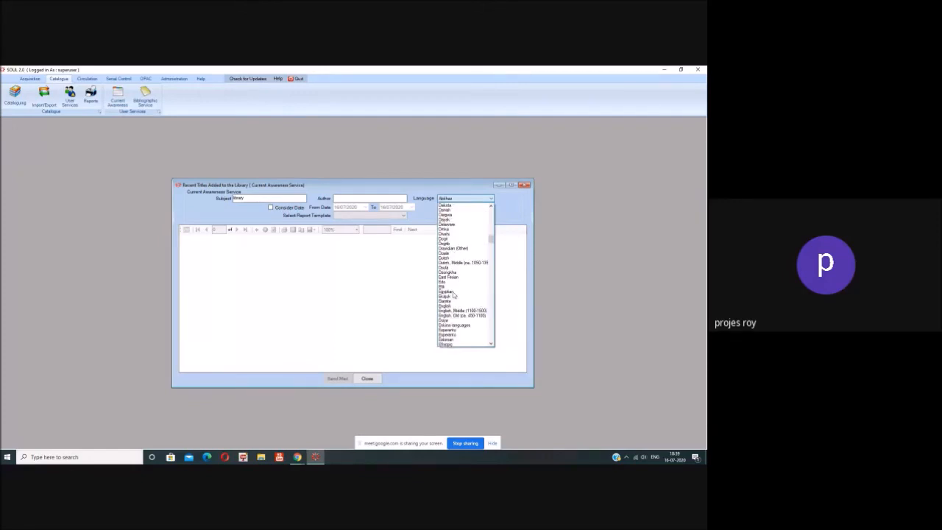
click(453, 292)
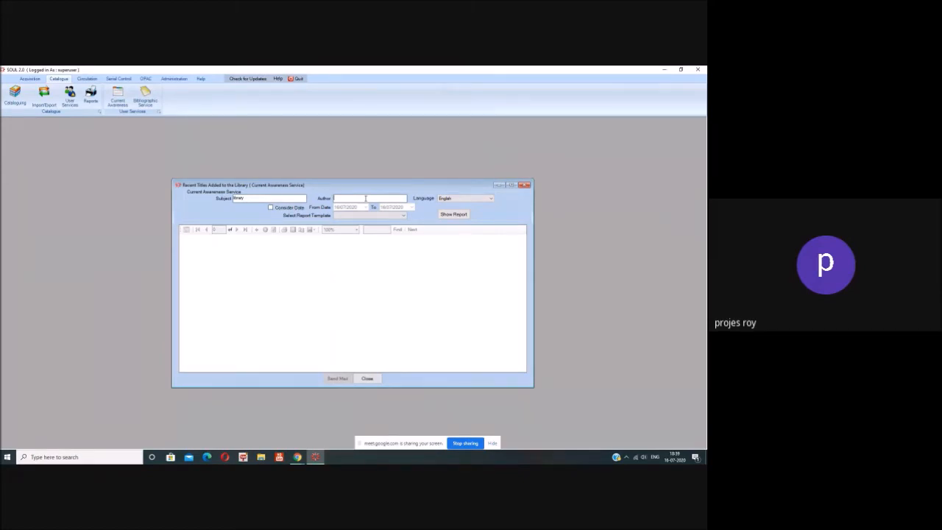
text(manoj)
Step: Try generating the report, dismiss the missing-template warning and check the empty template list
click(452, 216)
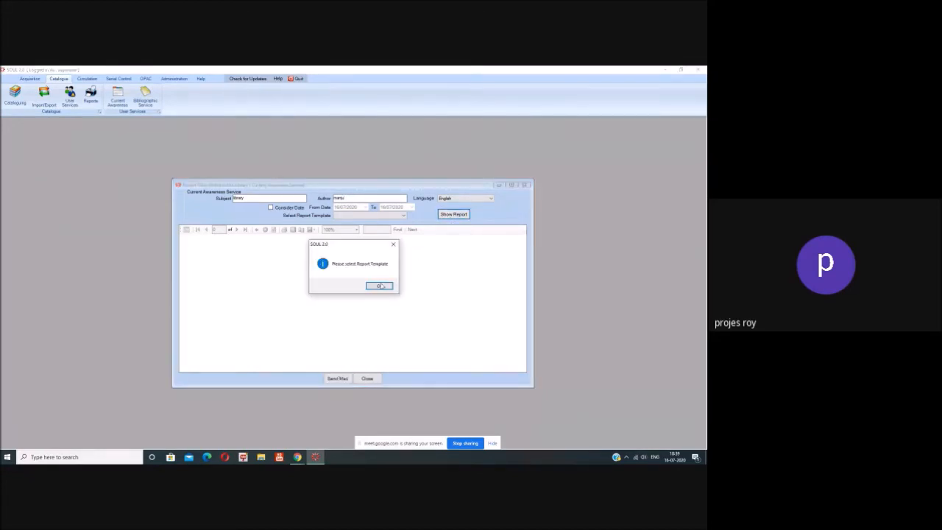
click(381, 287)
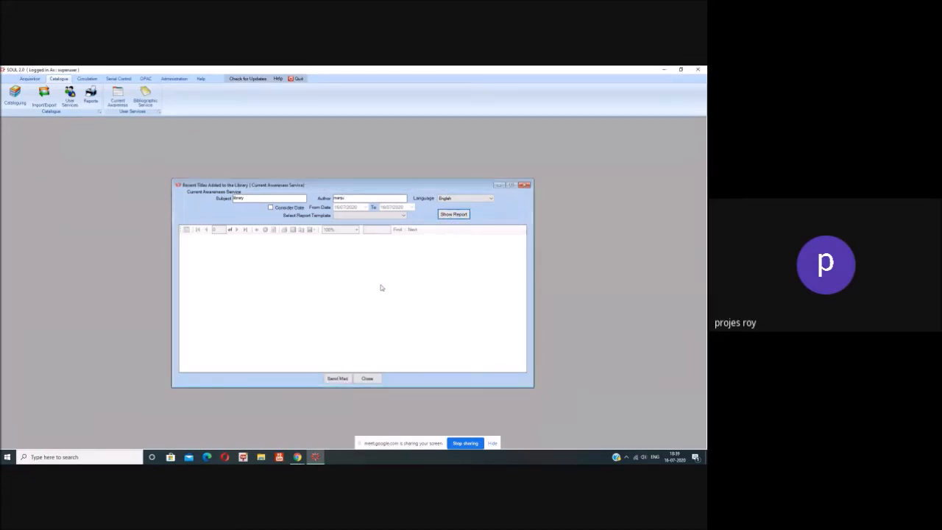
click(403, 216)
click(405, 217)
click(404, 217)
click(270, 207)
Step: Tick Consider Date, recheck the report templates, then close the Current Awareness dialog
click(270, 207)
click(404, 218)
click(404, 217)
click(346, 215)
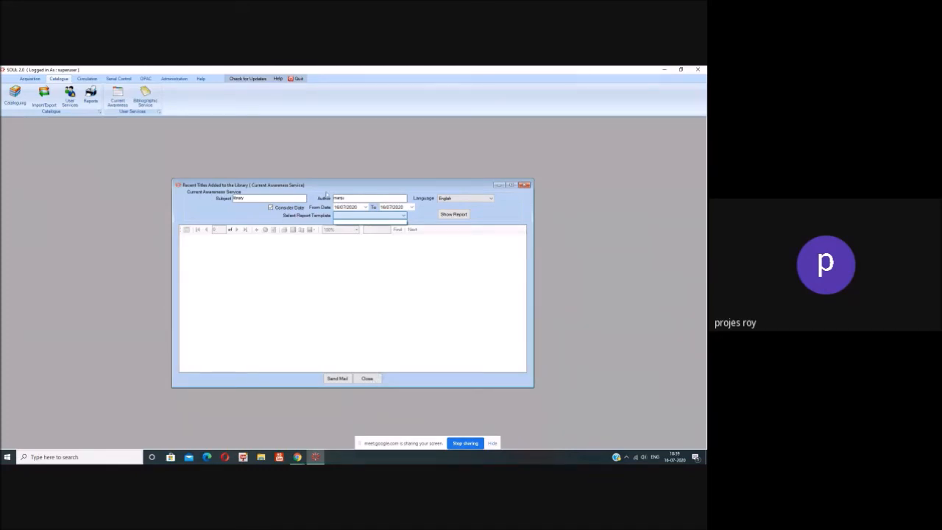
click(371, 380)
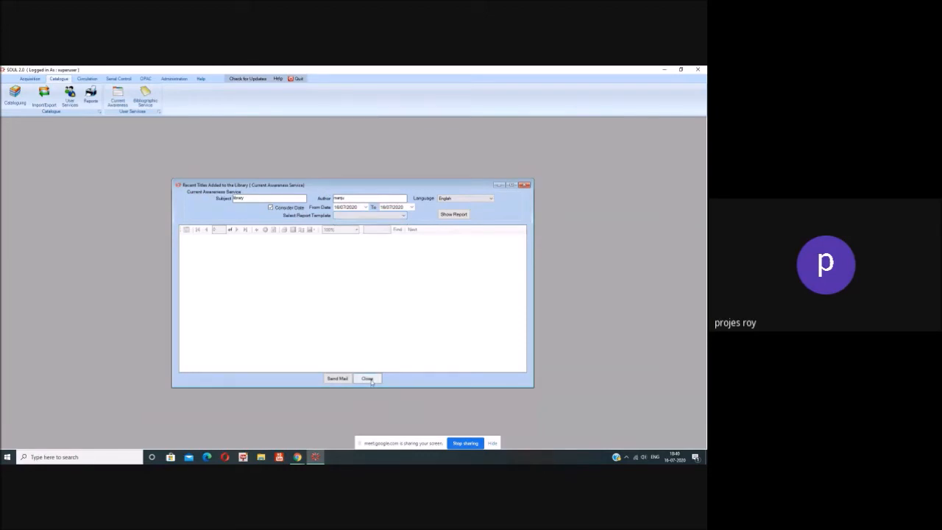
click(371, 381)
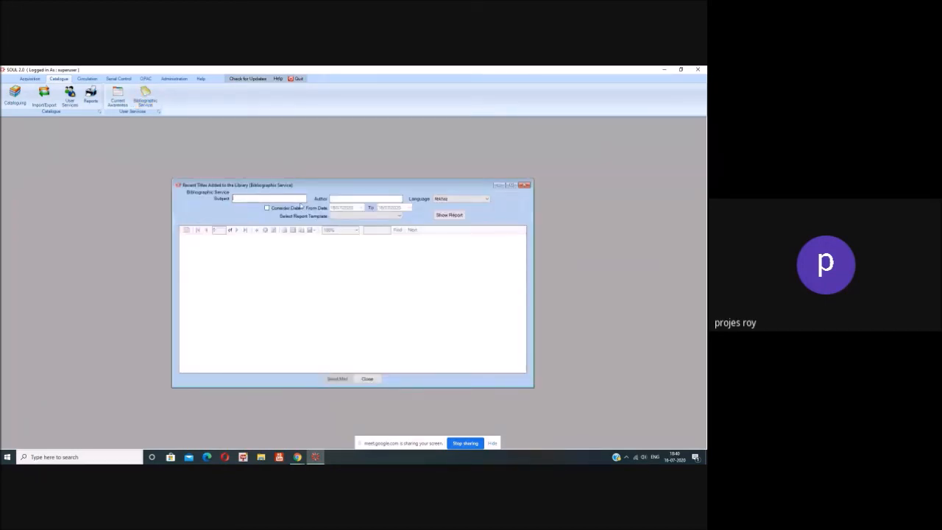
click(352, 217)
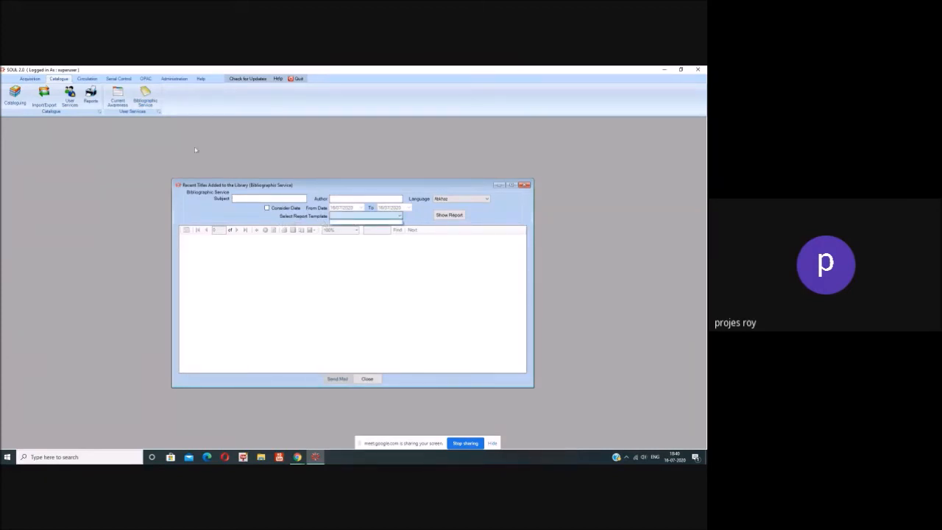
click(368, 380)
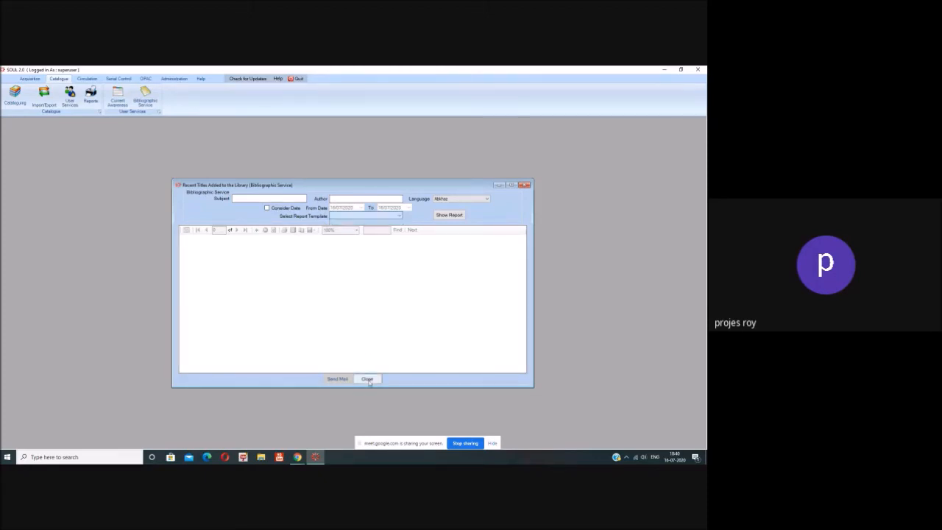
click(368, 379)
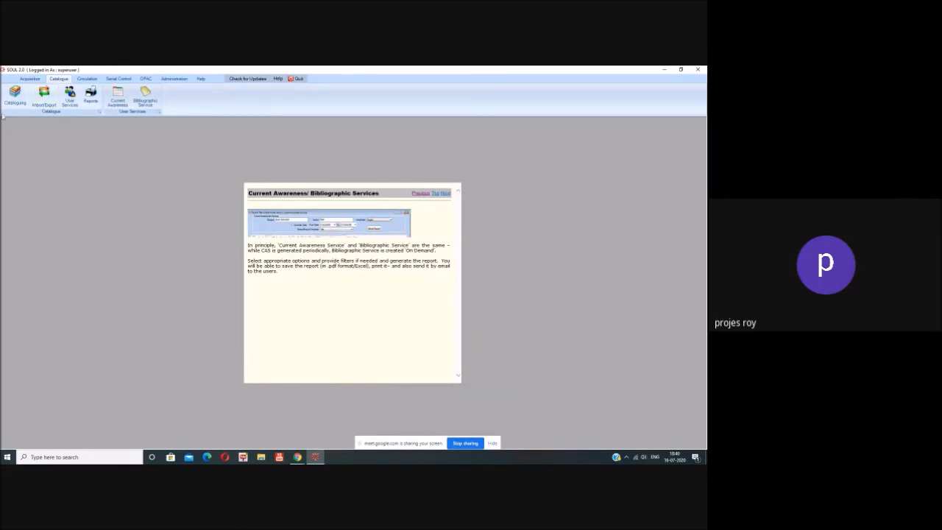
Step: Go to Circulation's Membership tools and start a New Member entry
click(88, 79)
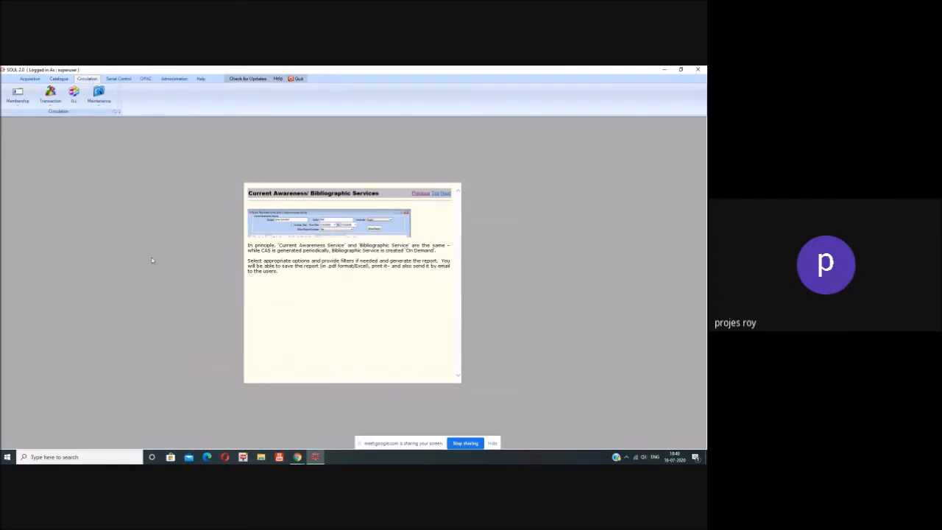
click(17, 107)
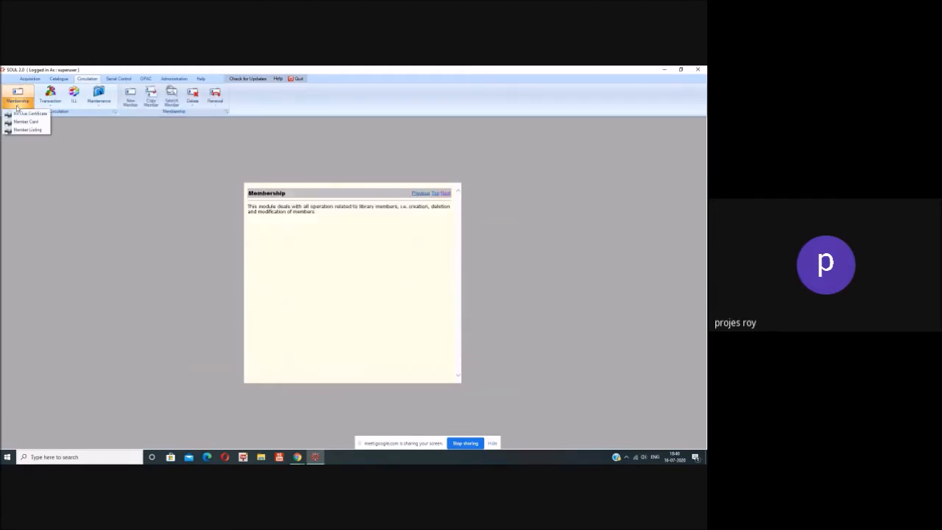
click(166, 170)
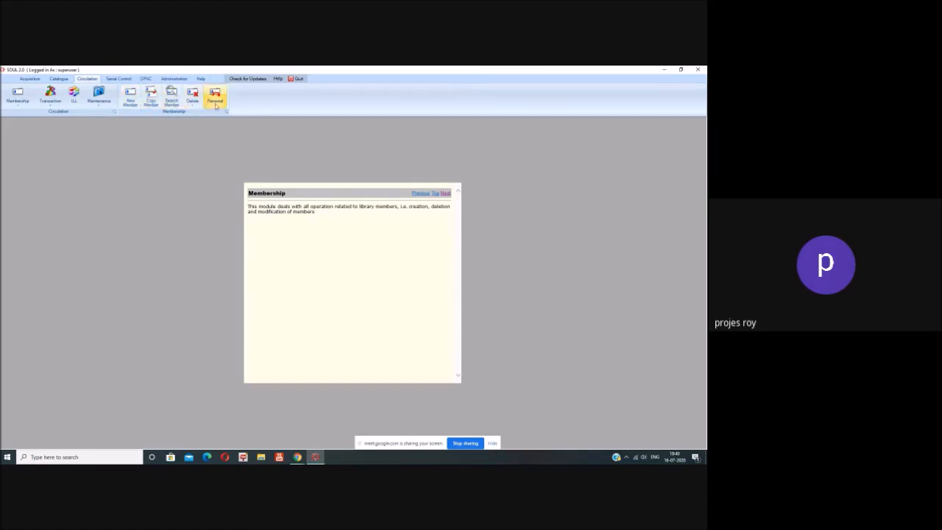
click(131, 102)
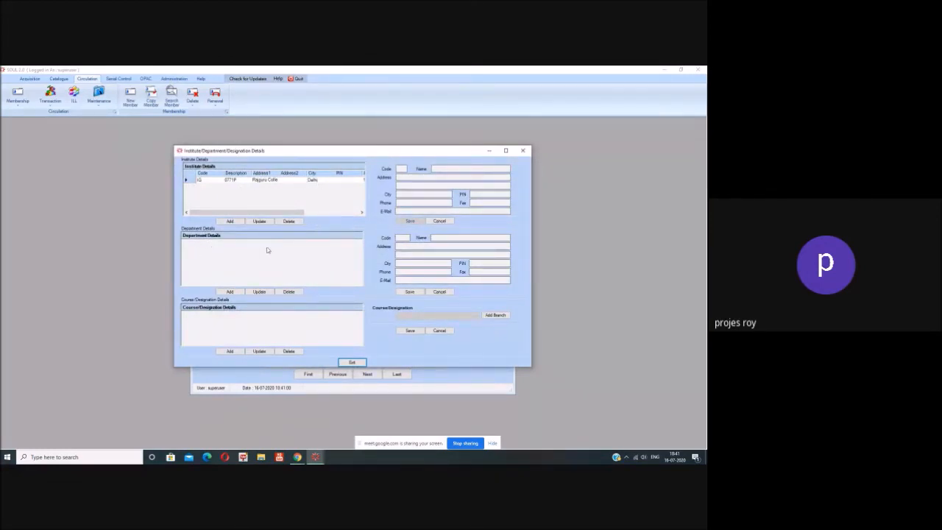
Step: Review institute IG's PGDLAN department and its courses, then exit the details window
click(189, 183)
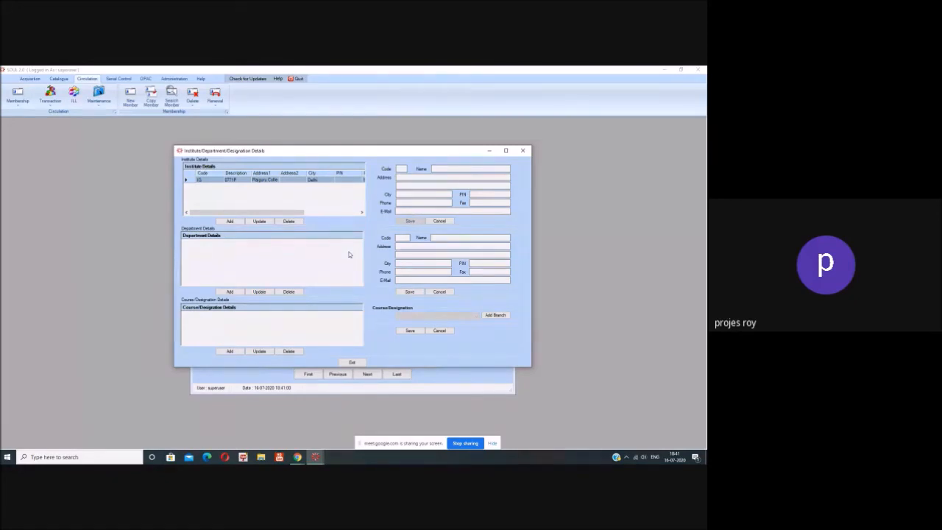
click(194, 181)
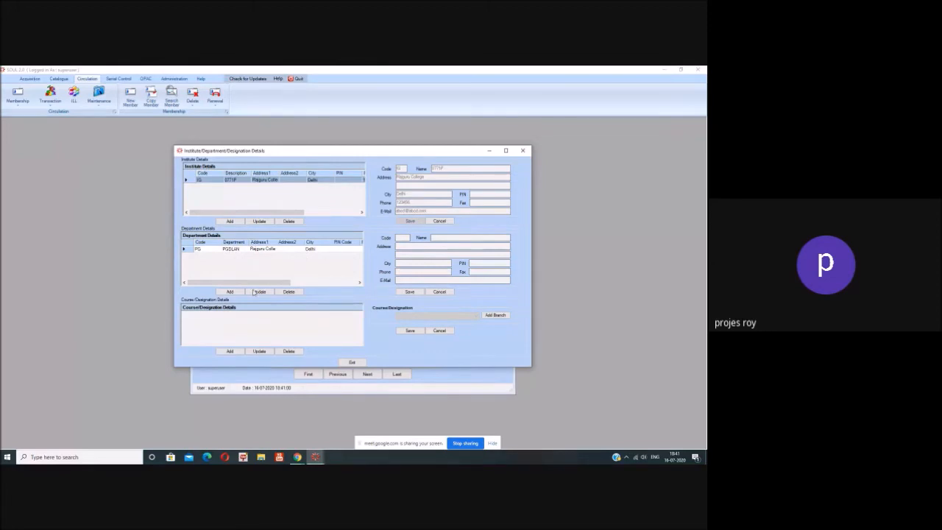
click(191, 251)
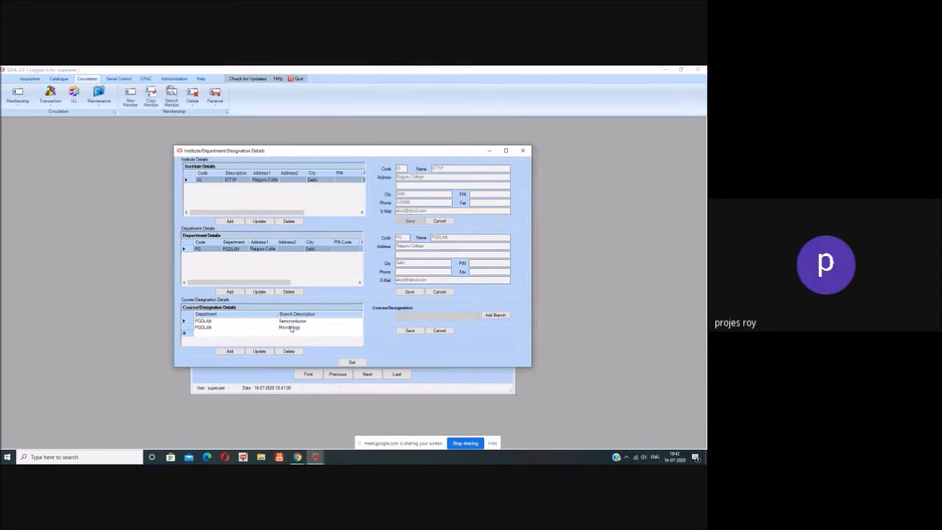
click(352, 363)
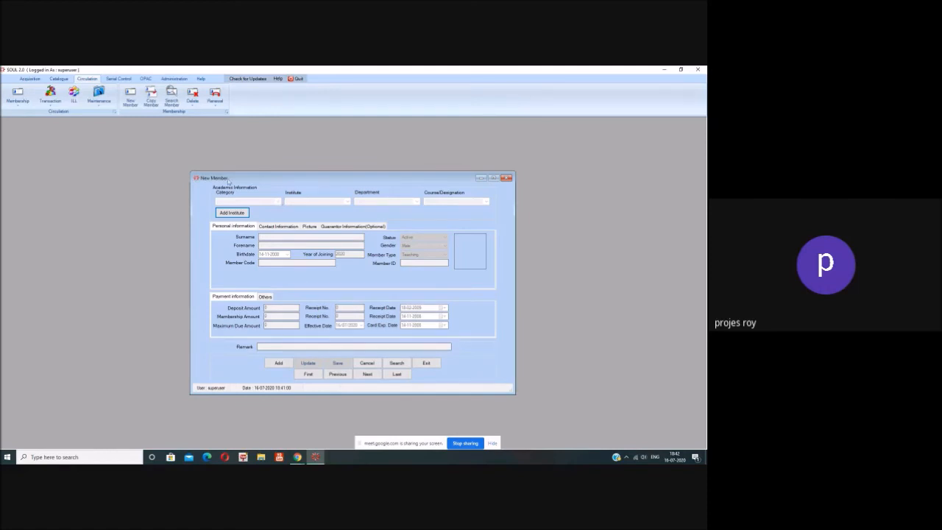
Step: Back in Circulation, add a new member record and open its Category choices
click(173, 79)
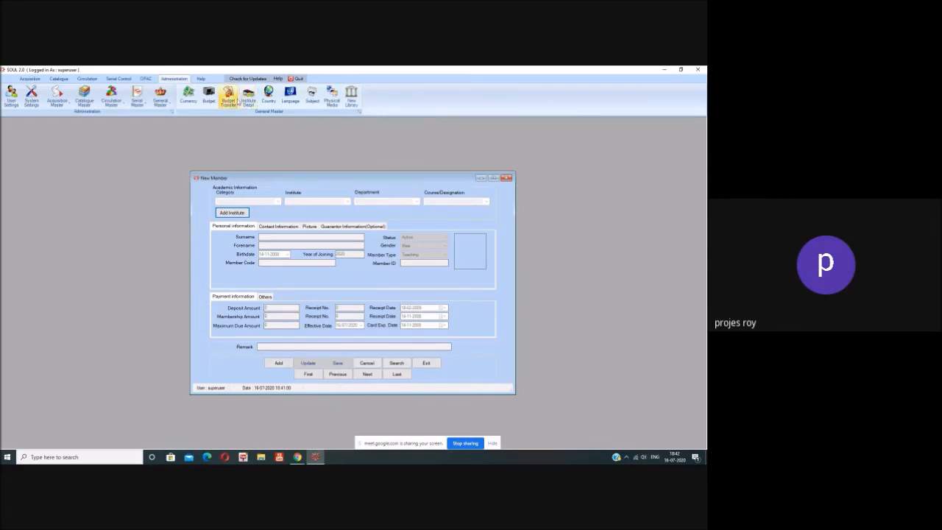
click(87, 79)
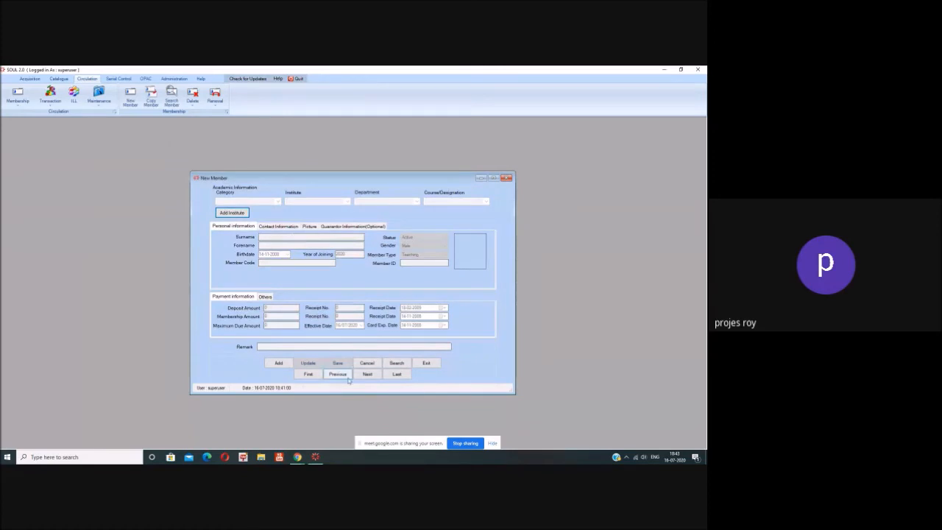
click(283, 365)
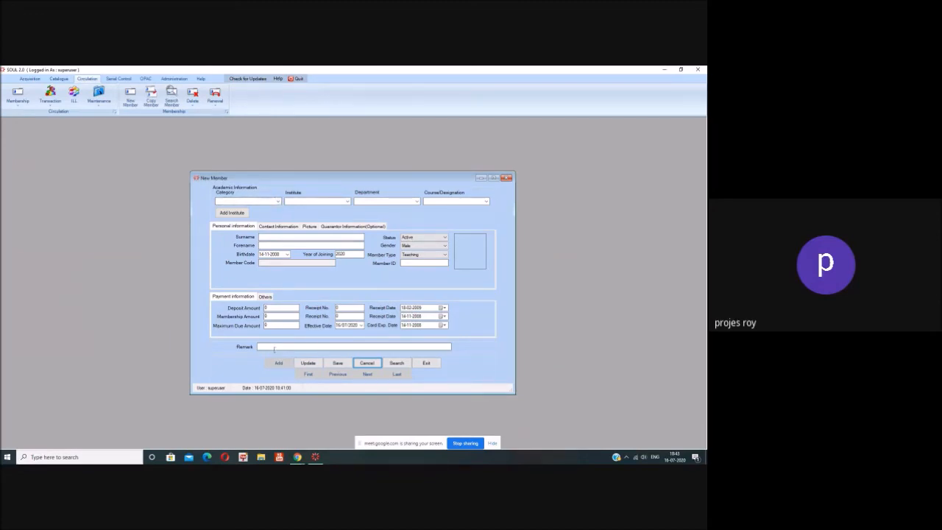
click(276, 202)
Step: Make the new member a Teacher in department PGDLAN with course/designation Semiconductor
click(274, 207)
click(347, 202)
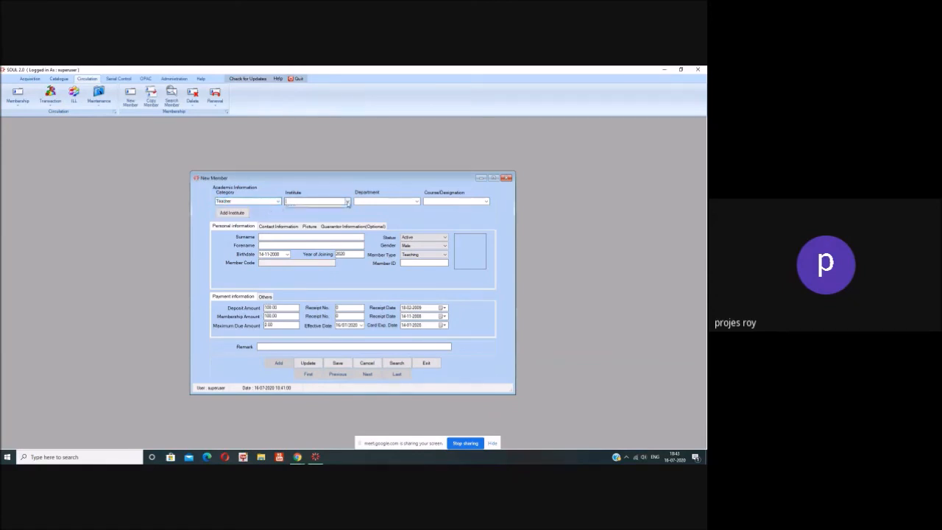
click(340, 209)
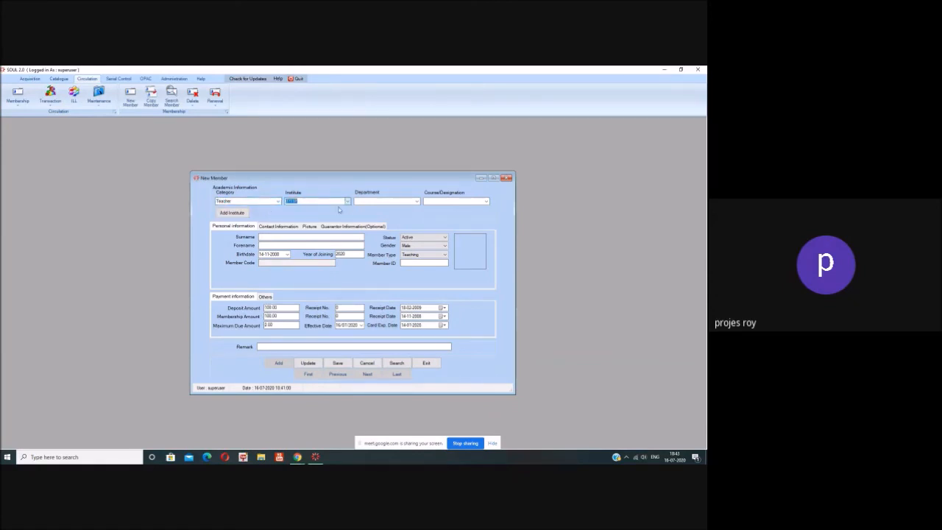
click(418, 203)
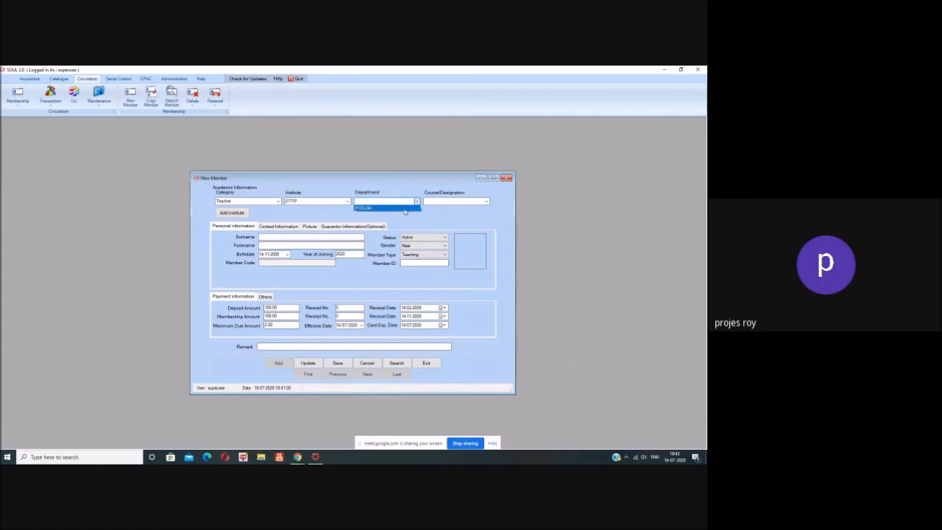
click(390, 210)
click(486, 202)
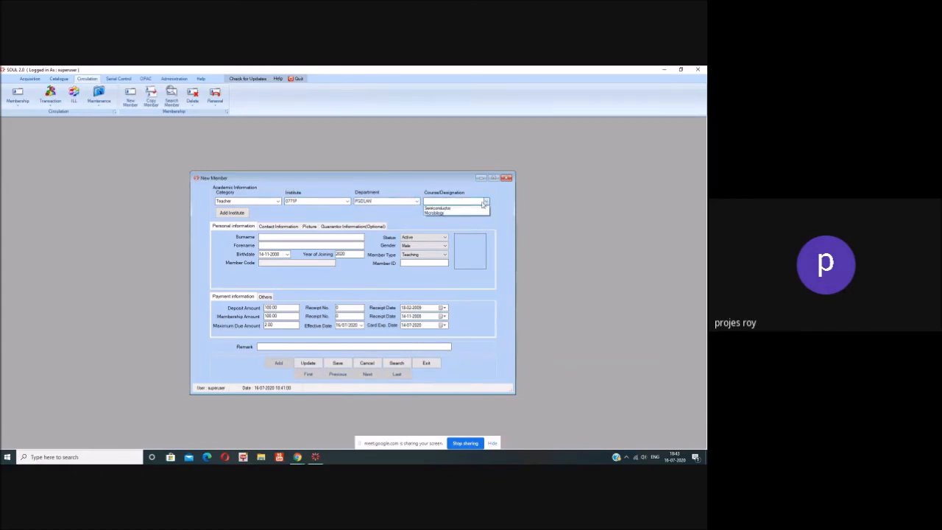
click(477, 209)
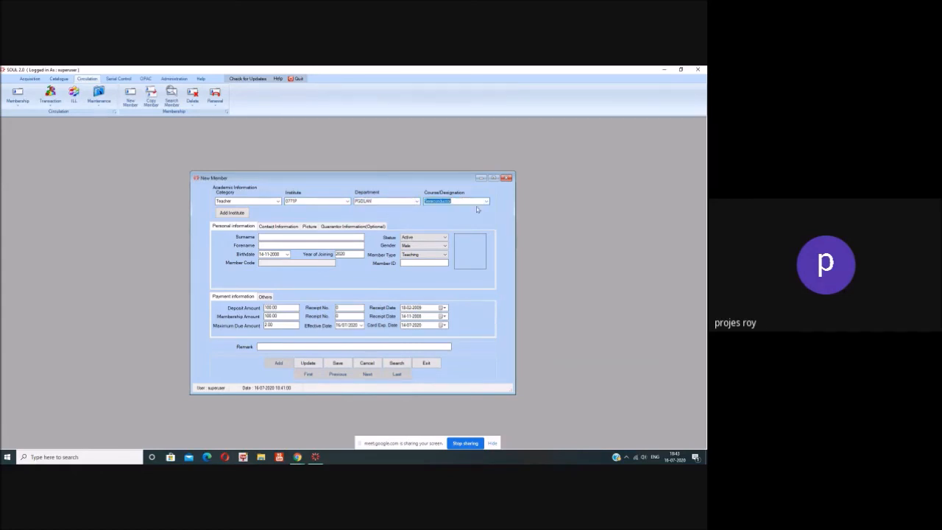
Step: Enter the member's surname and forename in the Personal Information fields
click(269, 237)
click(303, 246)
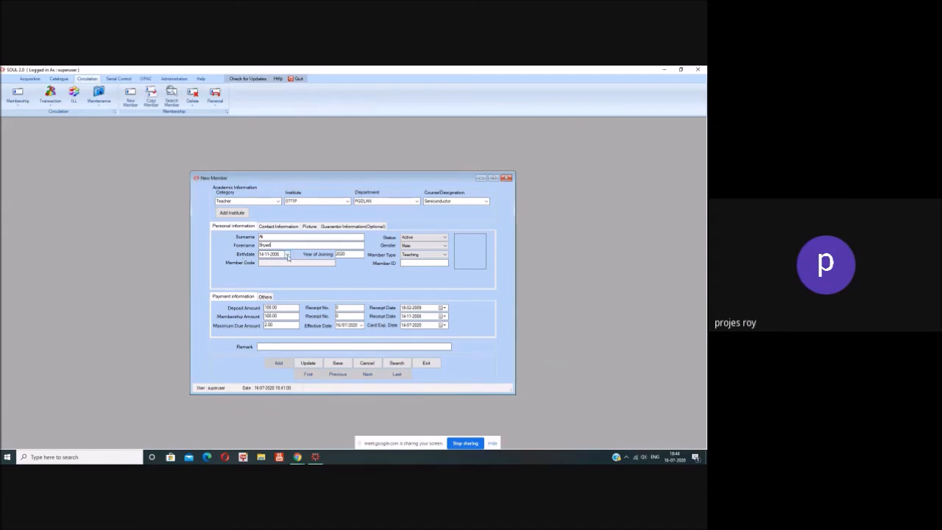
click(281, 262)
Step: Save the new Teacher member, confirm adding the member code, acknowledge the insert, and close the form
click(336, 363)
key(Return)
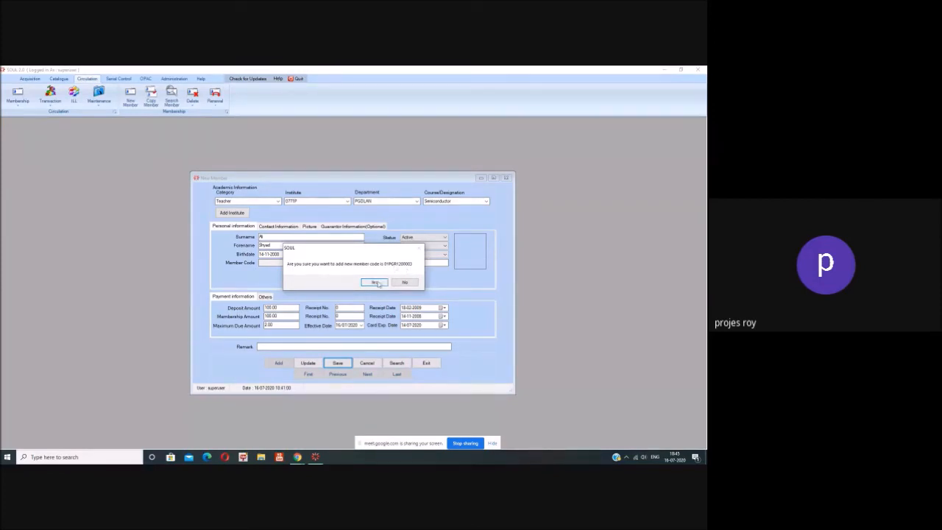
click(377, 284)
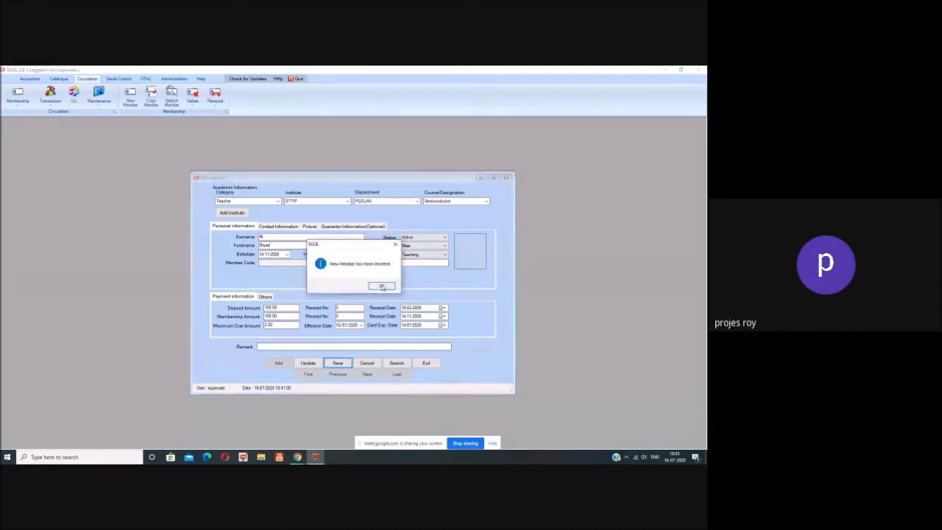
click(382, 286)
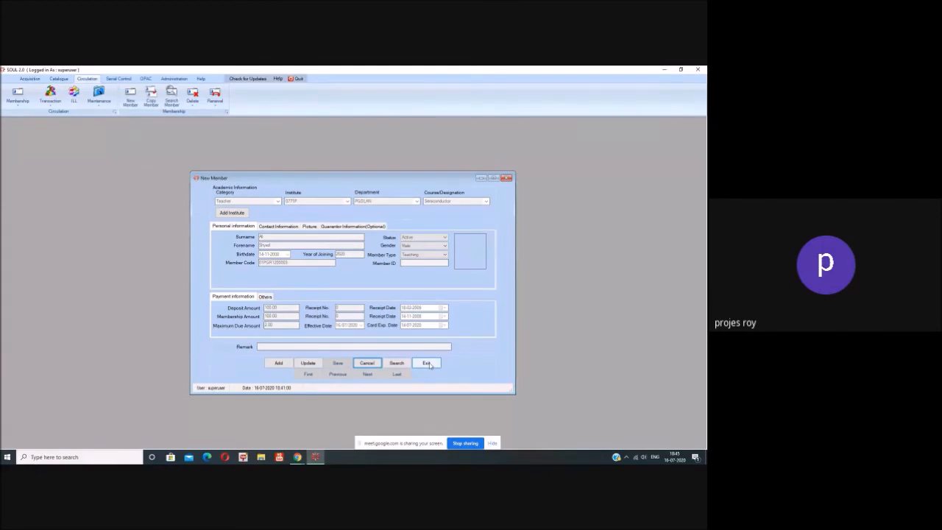
click(427, 362)
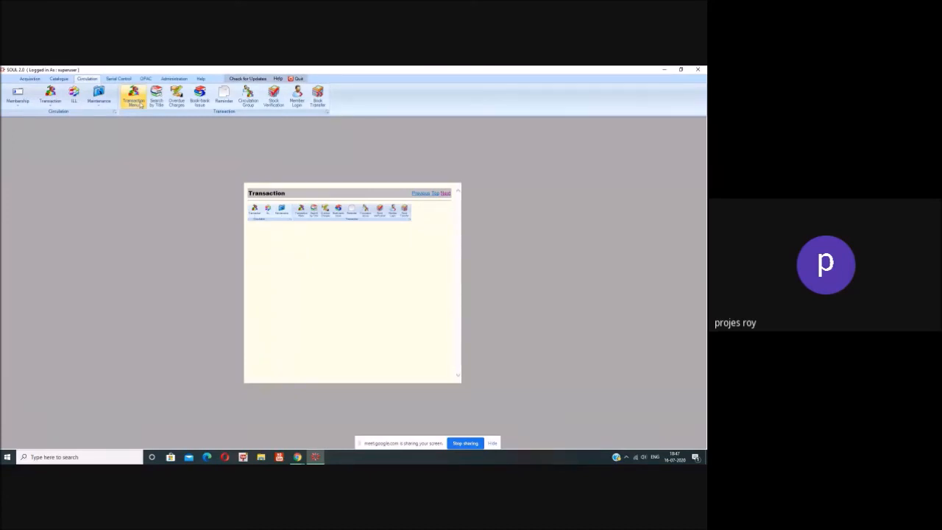
Step: Open the Transaction window and look up accession number T4 before entering a member
click(258, 205)
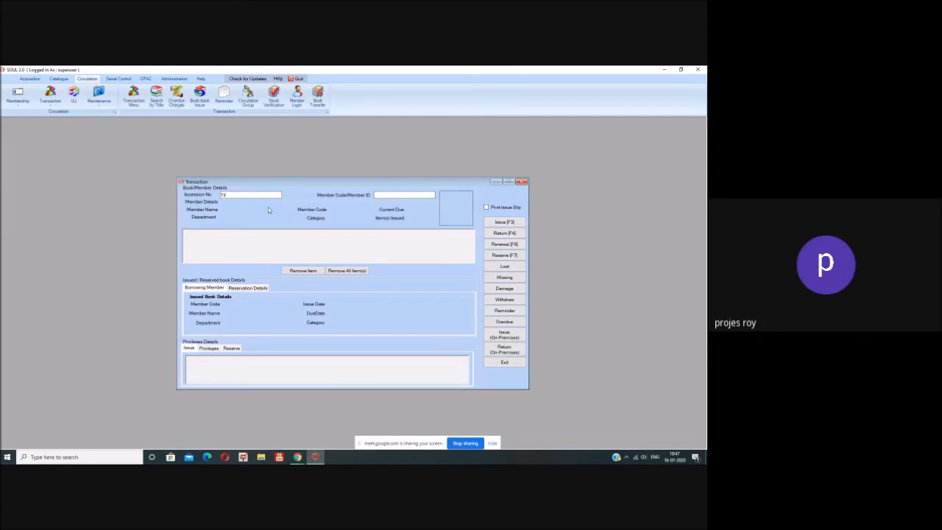
key(Return)
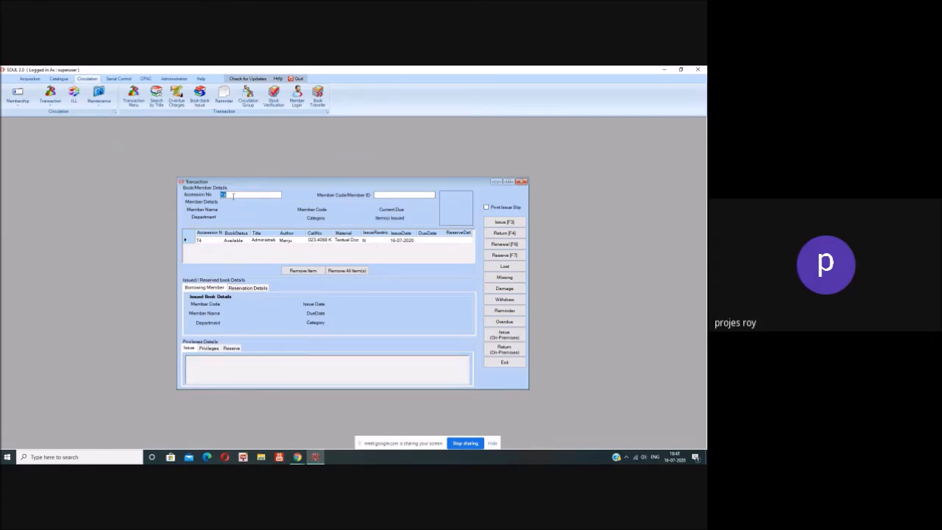
click(377, 195)
Step: Load the new member's details by their member code and dismiss the expired-membership warning
text(01PGR120)
text(003)
key(Return)
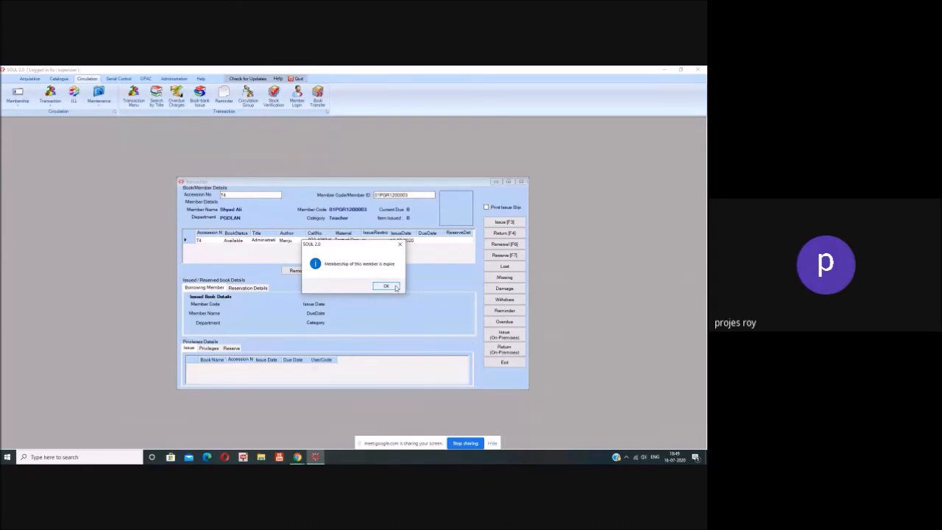
click(395, 286)
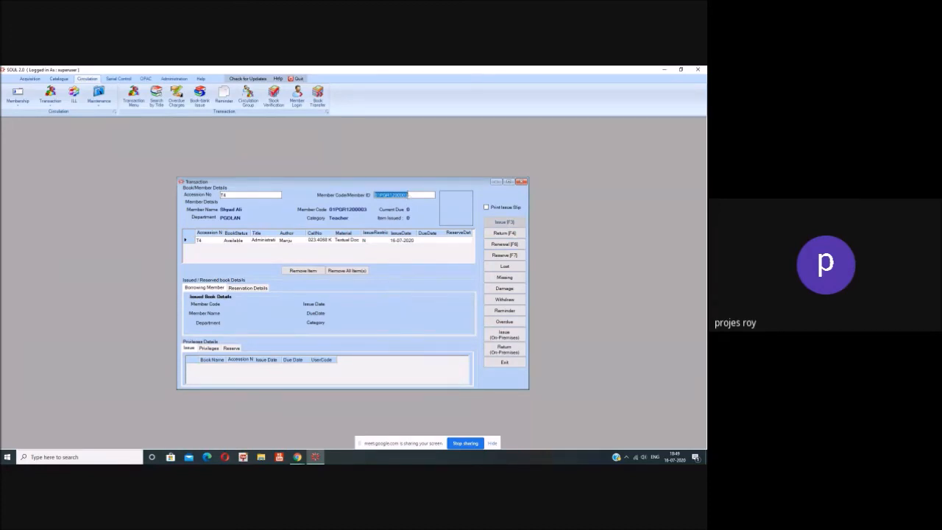
Step: Change the member code to a different member and load that member's details
click(411, 195)
key(BackSpace)
text(2)
key(Return)
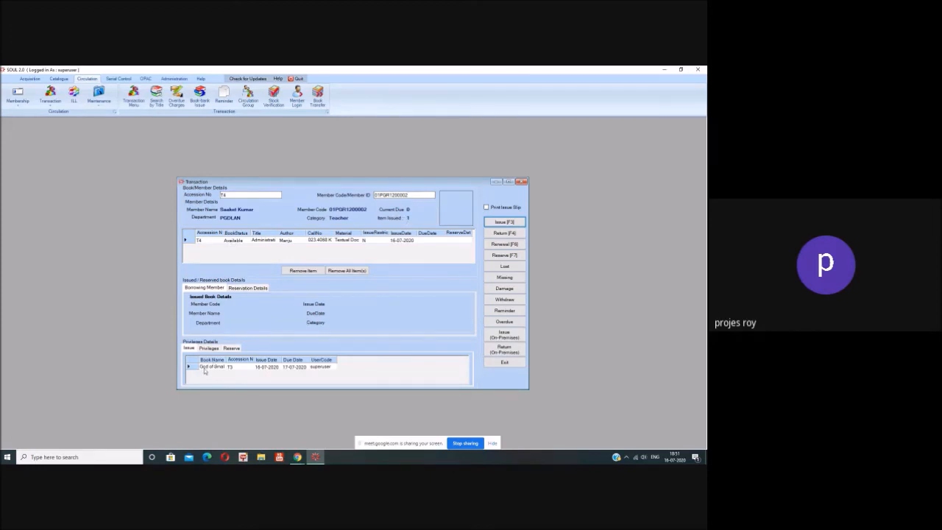
Step: Issue T4 to this member beyond privileges, due 17-07-2020, then close the Transaction window
click(501, 225)
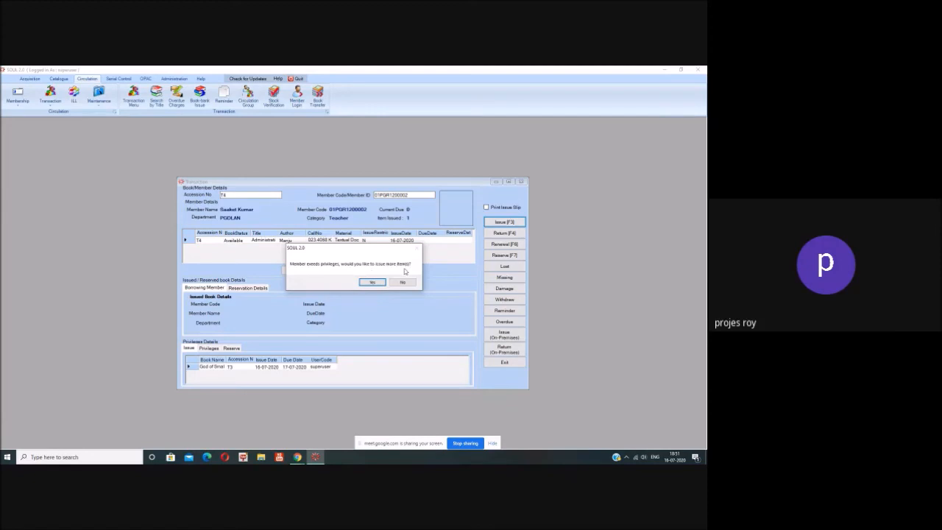
click(373, 283)
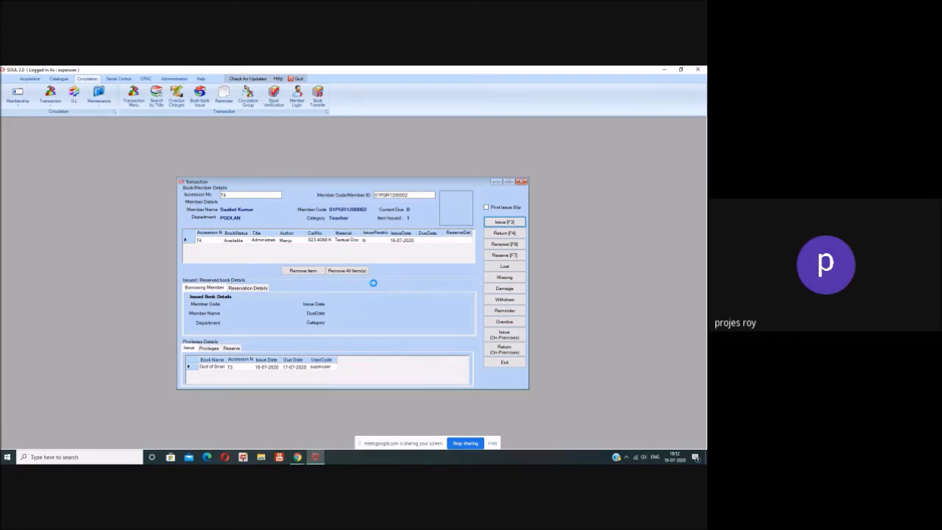
click(374, 287)
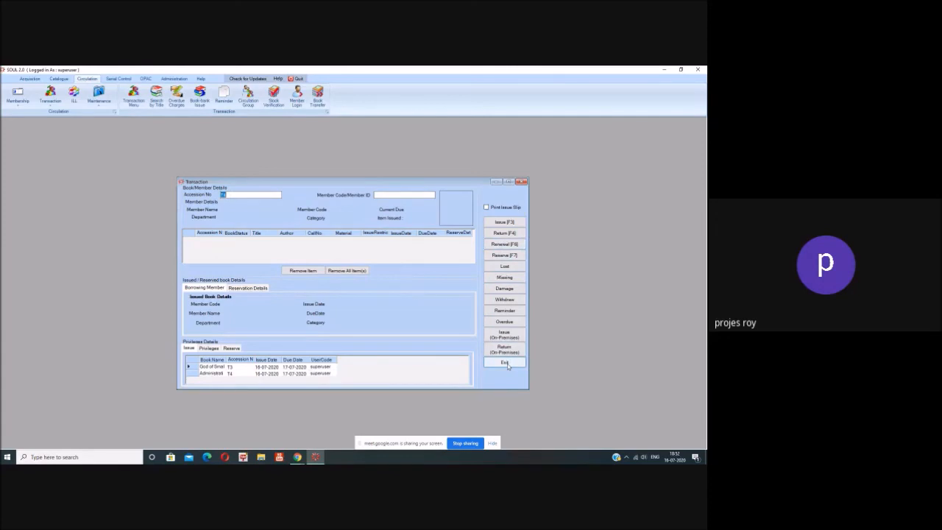
key(Return)
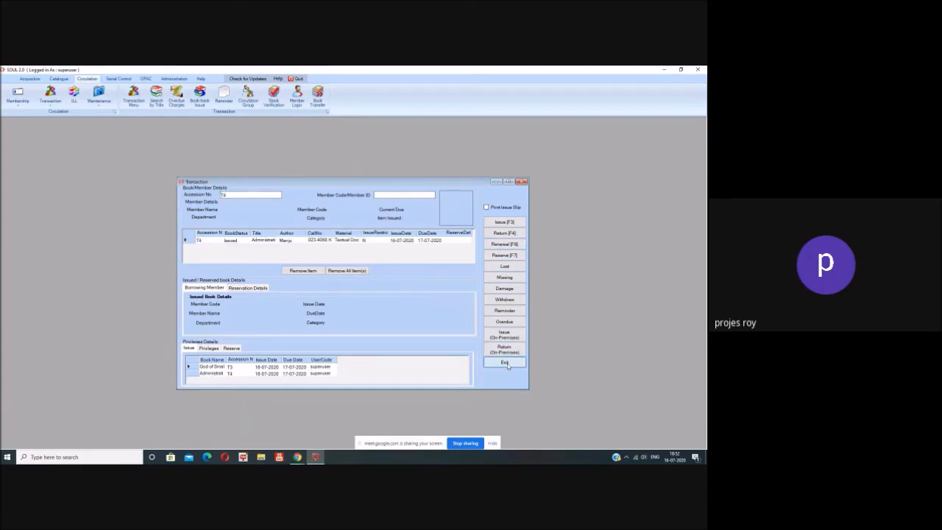
click(505, 363)
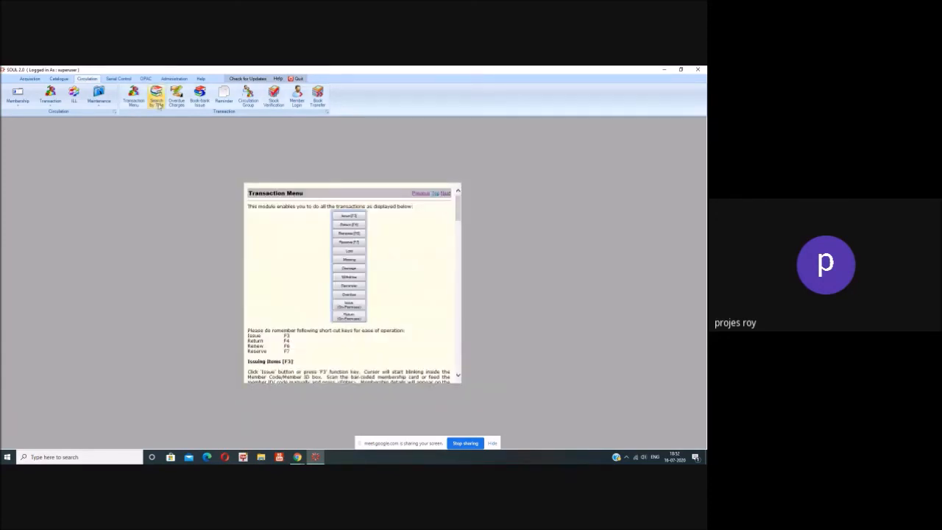
Step: Run an OPAC title search for 'ADMINIS' showing T4 as Issued, then close the search
click(146, 78)
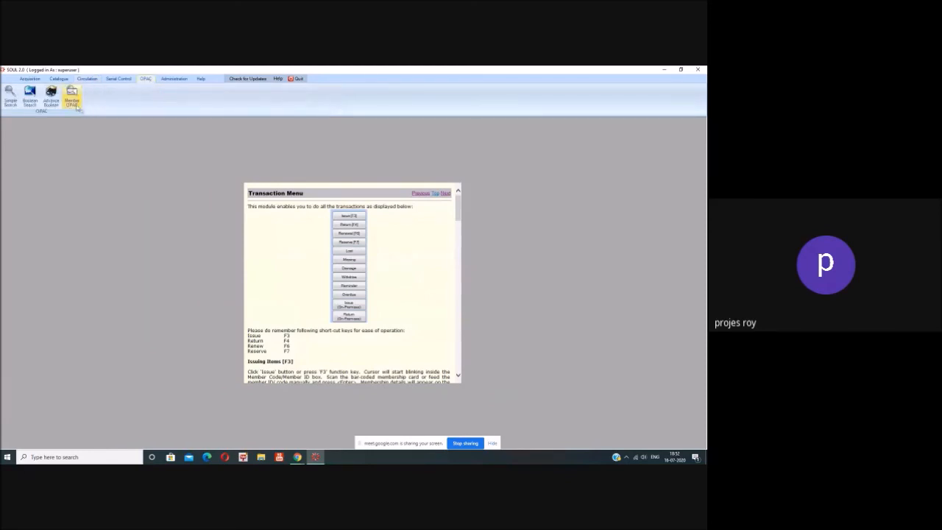
click(9, 97)
click(257, 196)
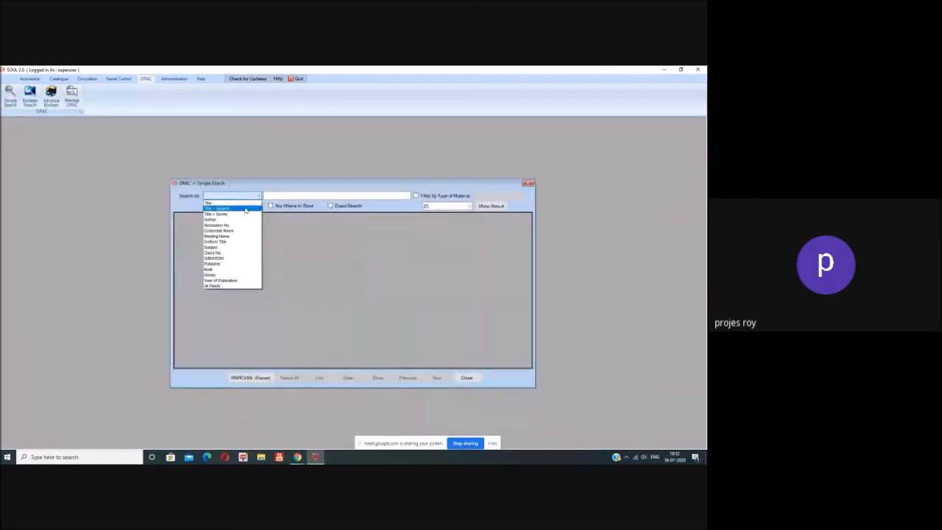
click(244, 203)
click(286, 194)
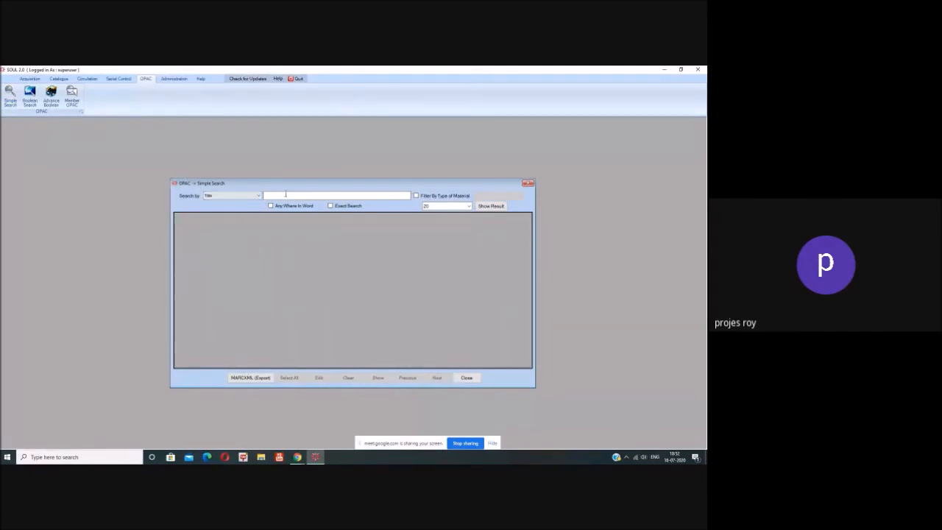
text(ADMINIS)
click(490, 207)
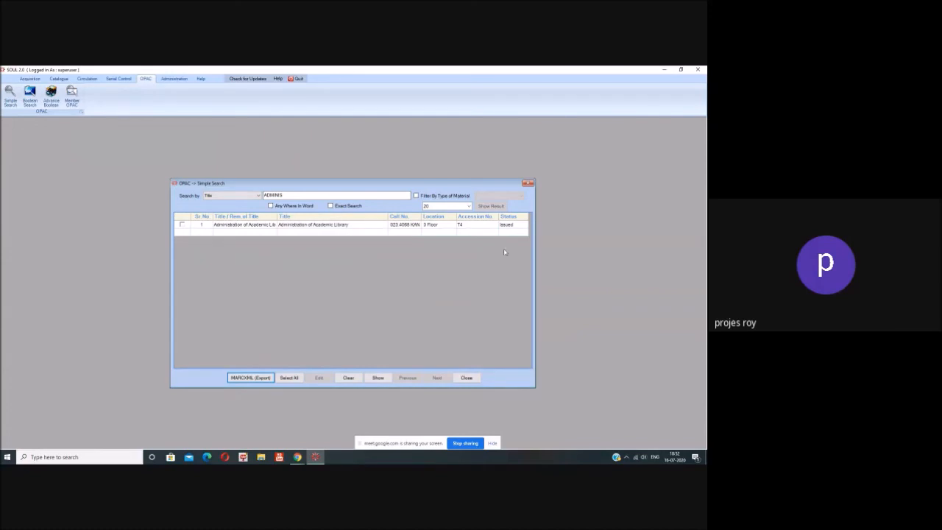
click(474, 379)
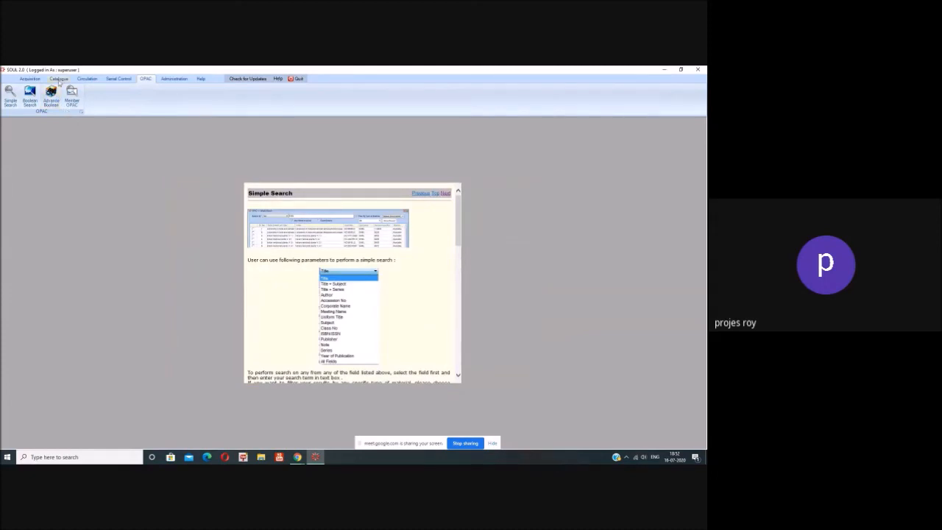
Step: Return accession T4 in the Circulation Transaction window and acknowledge the 'Book has been Returned' message
click(85, 80)
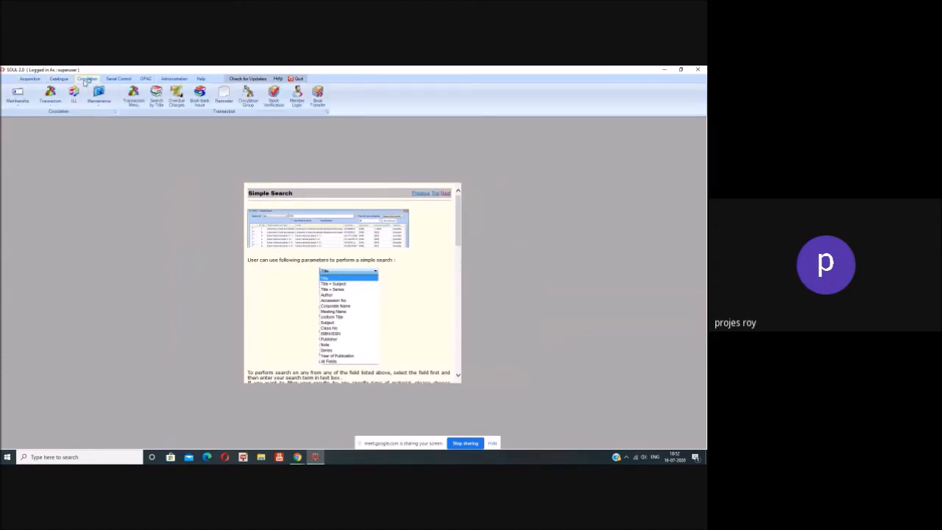
click(50, 97)
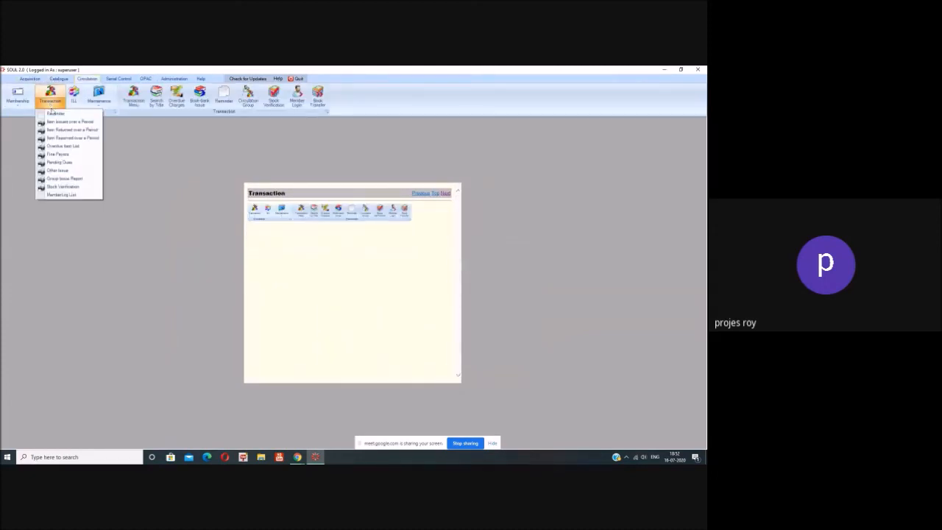
click(119, 152)
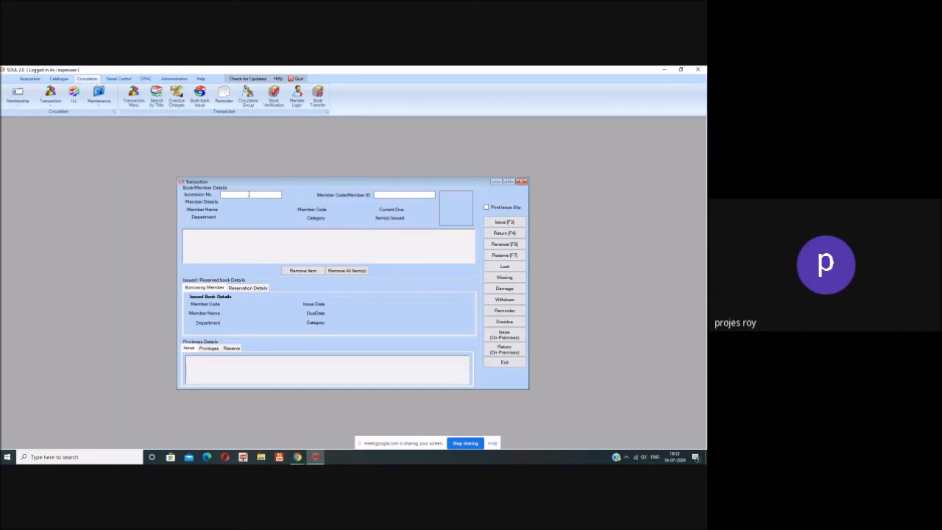
click(249, 195)
click(502, 234)
key(Return)
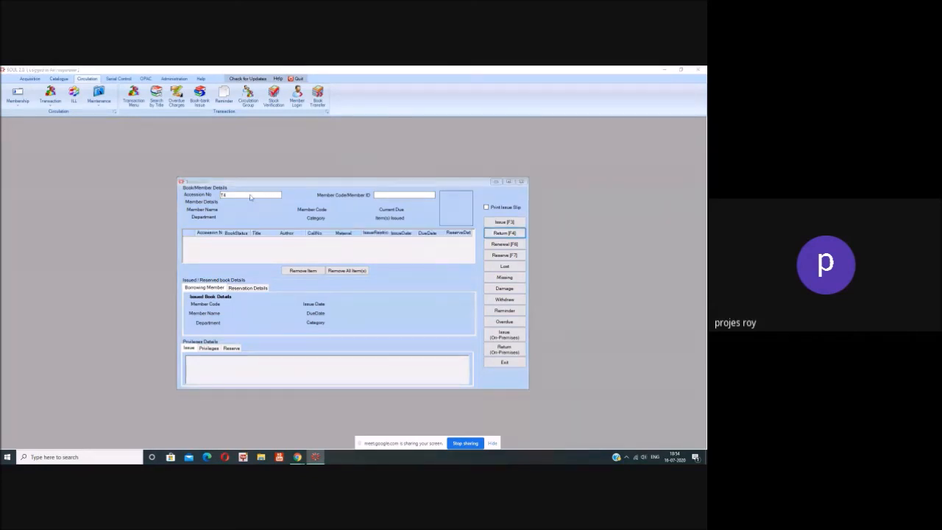
key(Return)
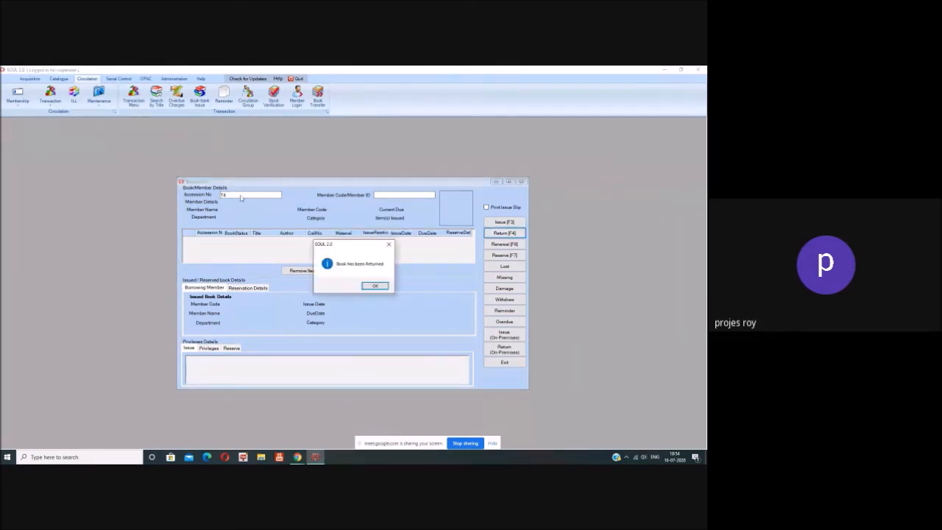
click(374, 286)
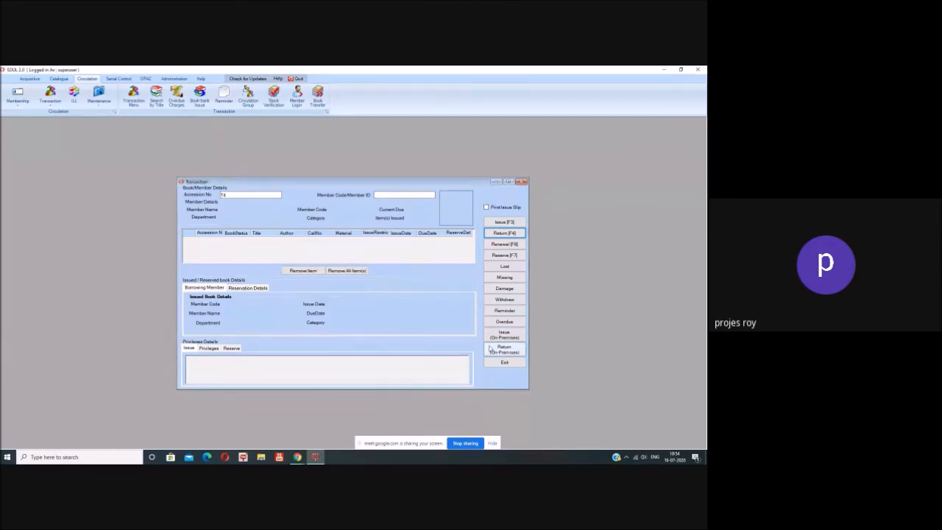
Step: Close Transaction, then run an OPAC title search for 'ADMIN' showing T4 Available, and close it
click(504, 363)
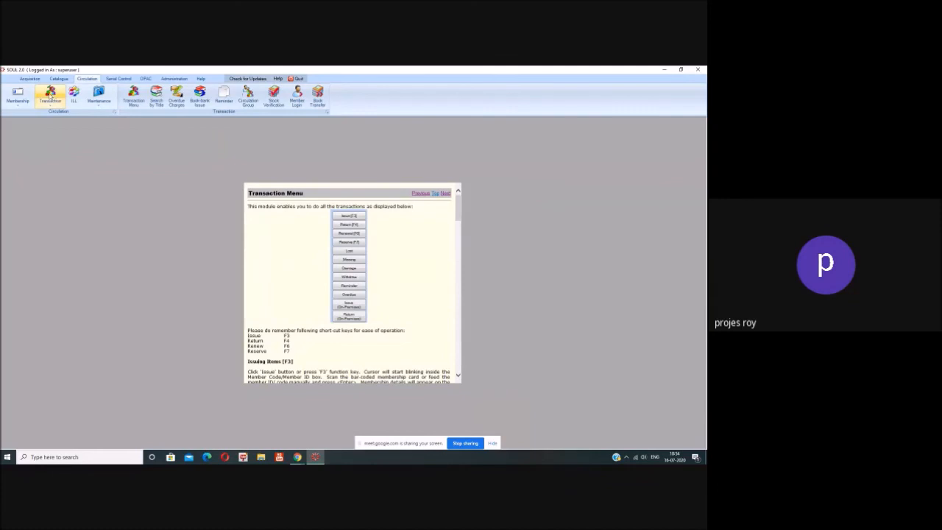
click(143, 80)
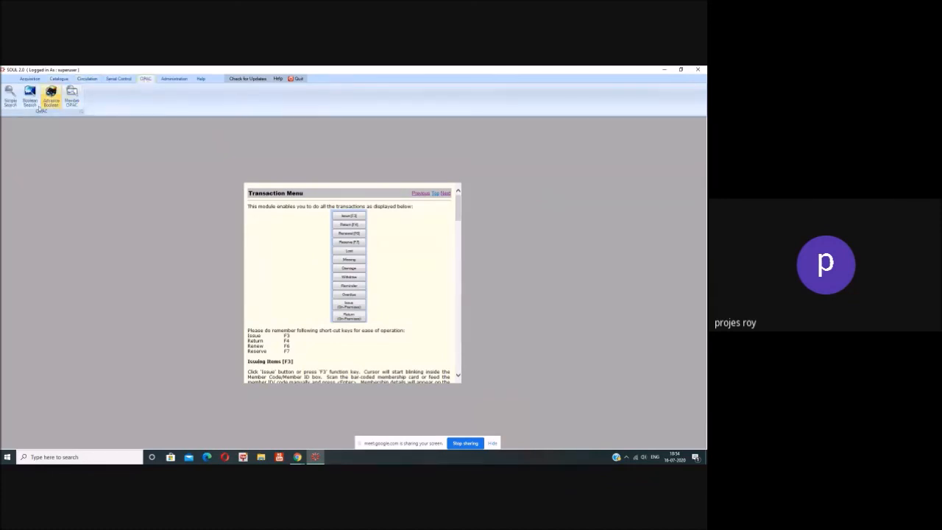
click(8, 100)
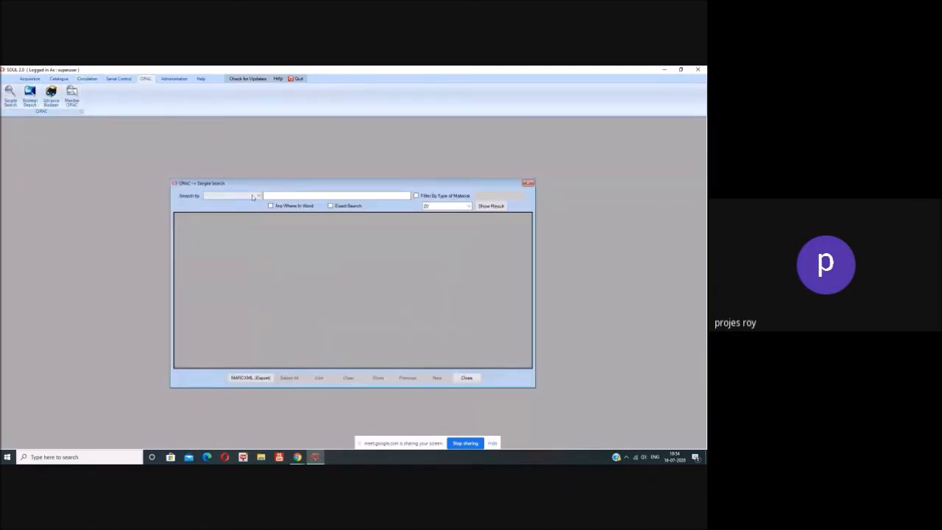
click(248, 196)
click(247, 204)
click(273, 196)
text(ADMIN)
click(491, 206)
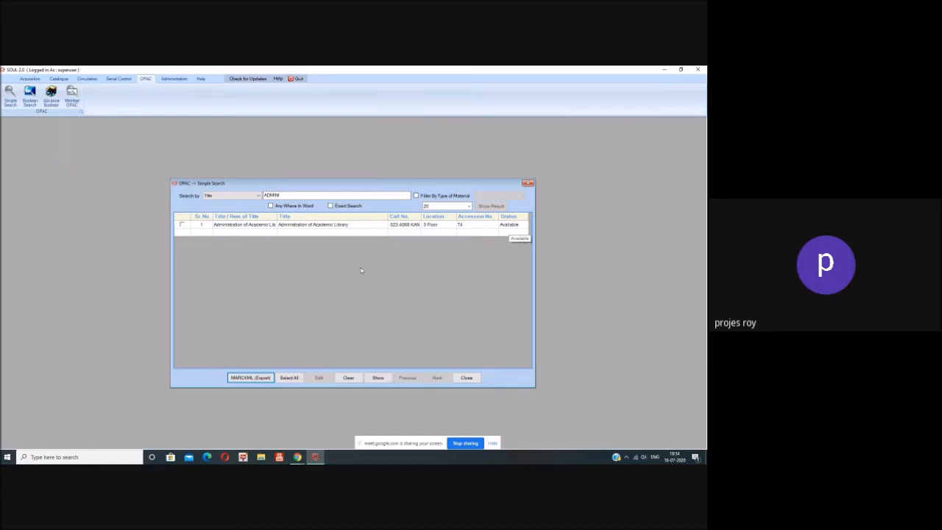
click(467, 377)
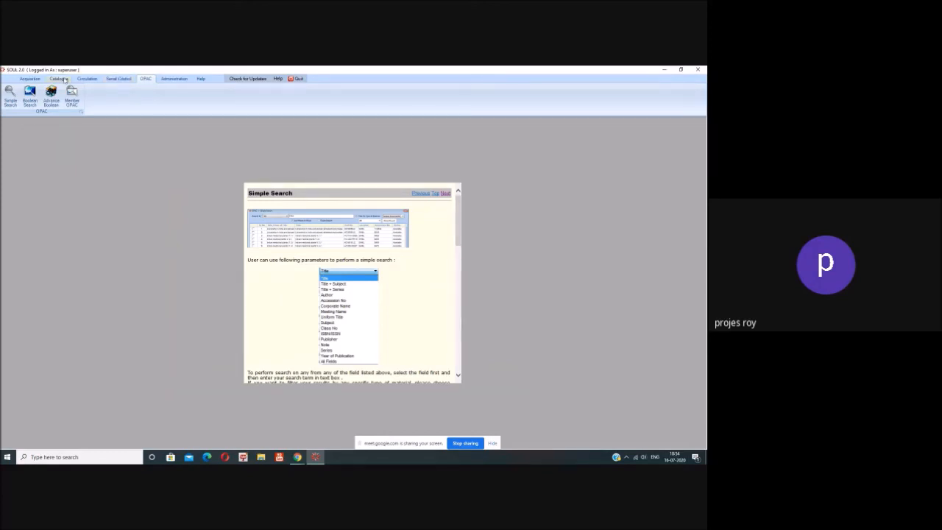
Step: Search Issued Item(s) by title for 'LIBTARY' and dismiss the no-records message
click(88, 79)
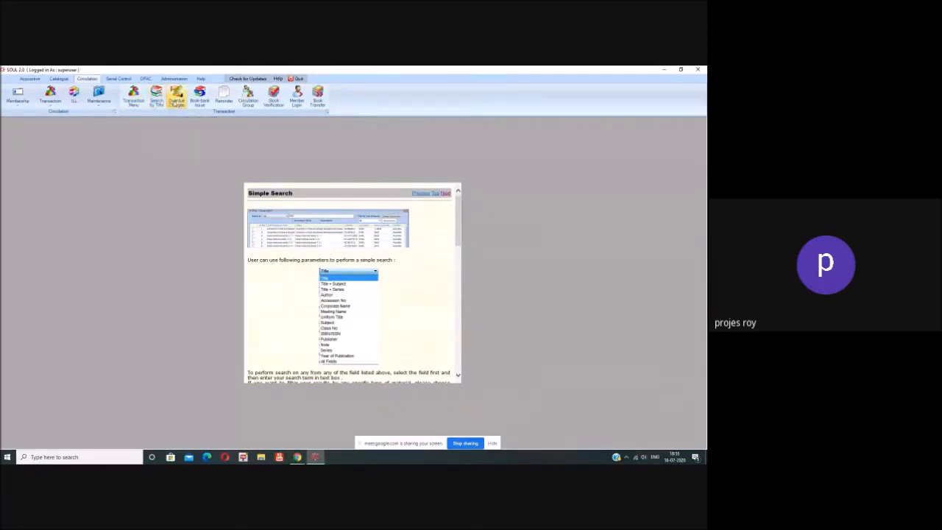
click(162, 102)
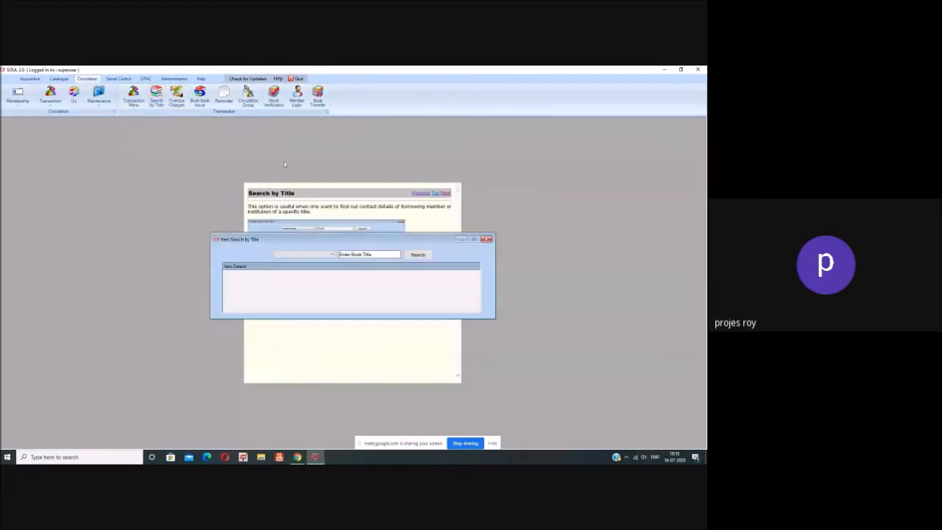
click(332, 254)
click(309, 261)
click(380, 254)
text(LIB)
text(T)
text(ARY)
click(423, 255)
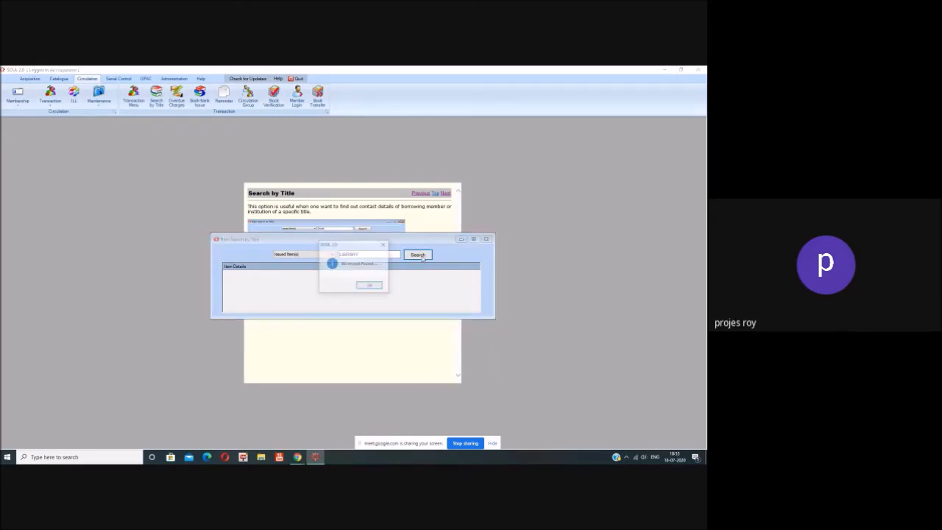
click(370, 287)
Step: Retry the issued-items title search with 'ACIMIN', dismiss the no-records message, and close the window
click(367, 253)
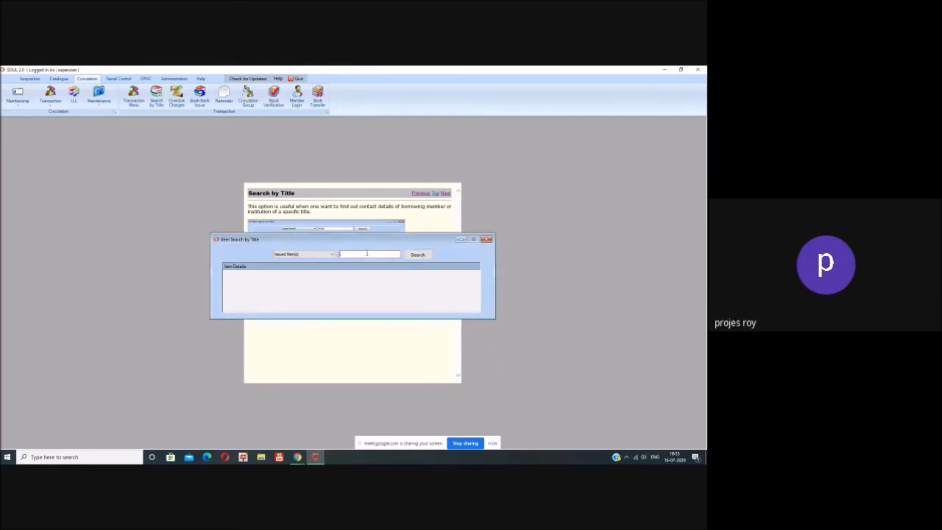
text(ACIMINI)
click(417, 254)
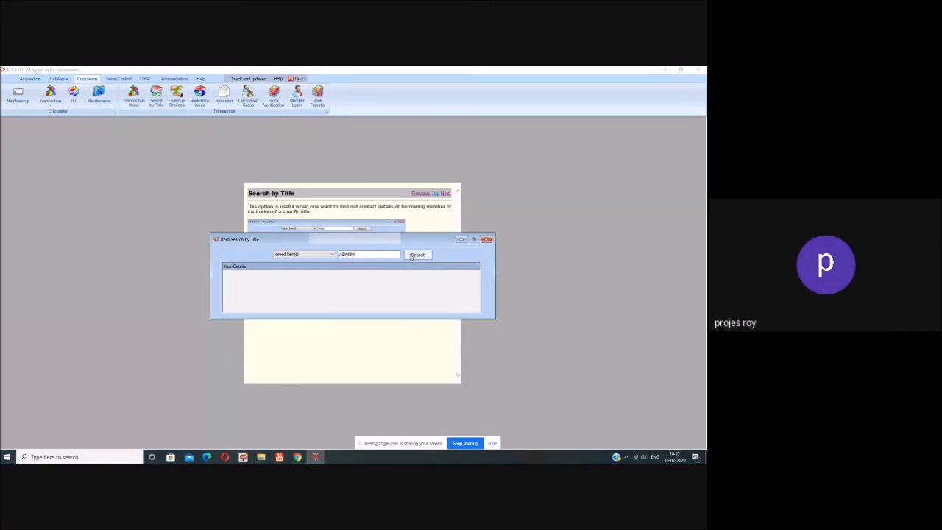
click(371, 286)
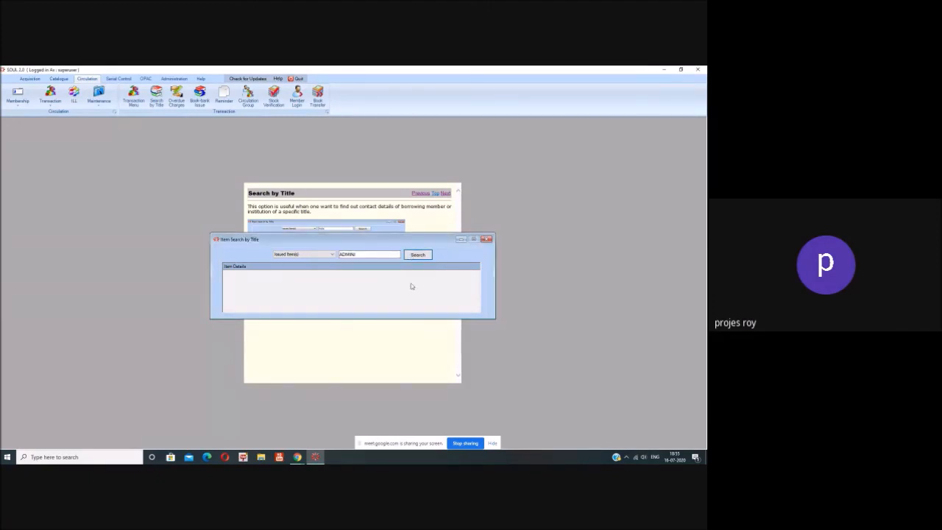
click(489, 242)
Step: Close Item Search by Title, dismiss the Over Due 'No Records Found' message, and clear the Over Due window
click(487, 240)
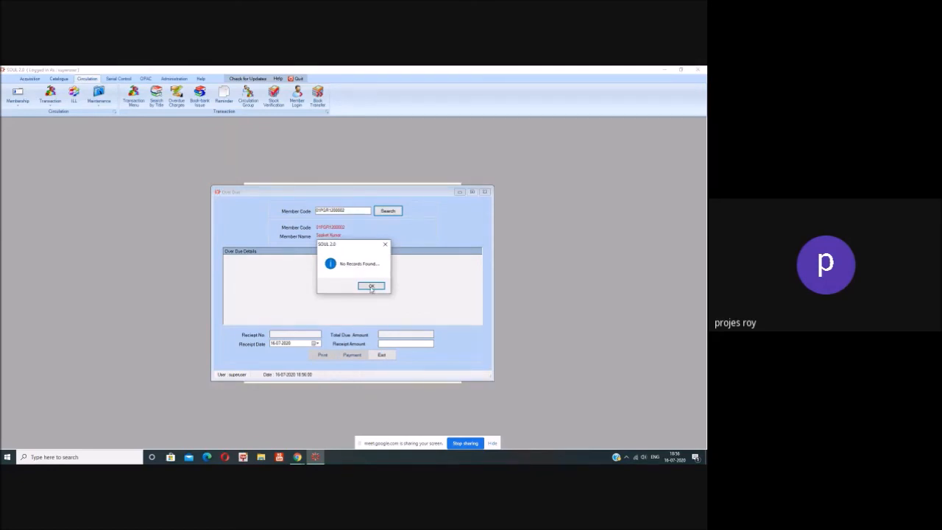
click(371, 286)
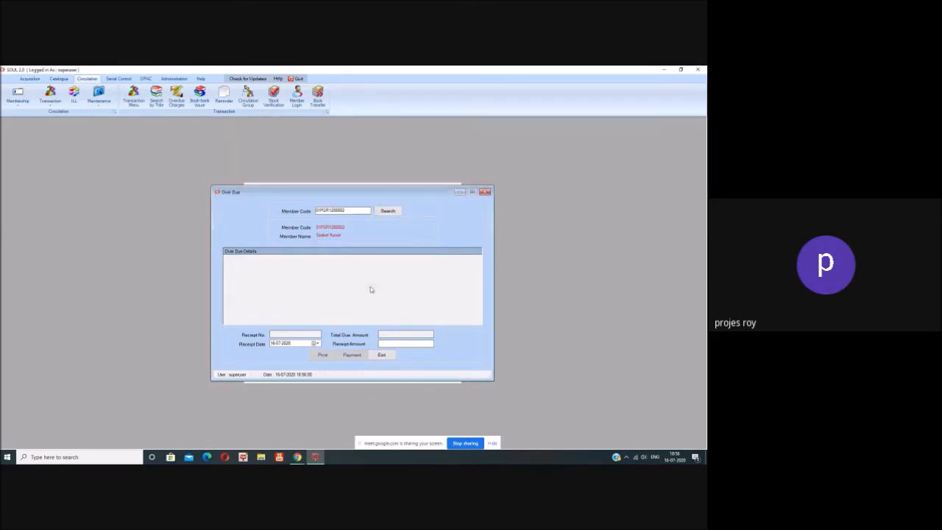
click(388, 357)
Step: Close Over Due, then preview the Book Bank Issue form and its Due Date calendar before exiting
click(382, 355)
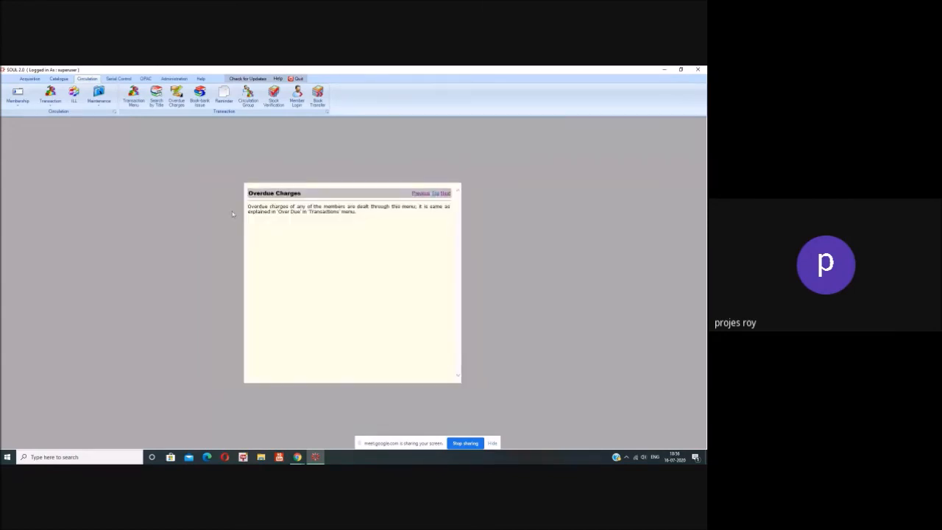
click(200, 99)
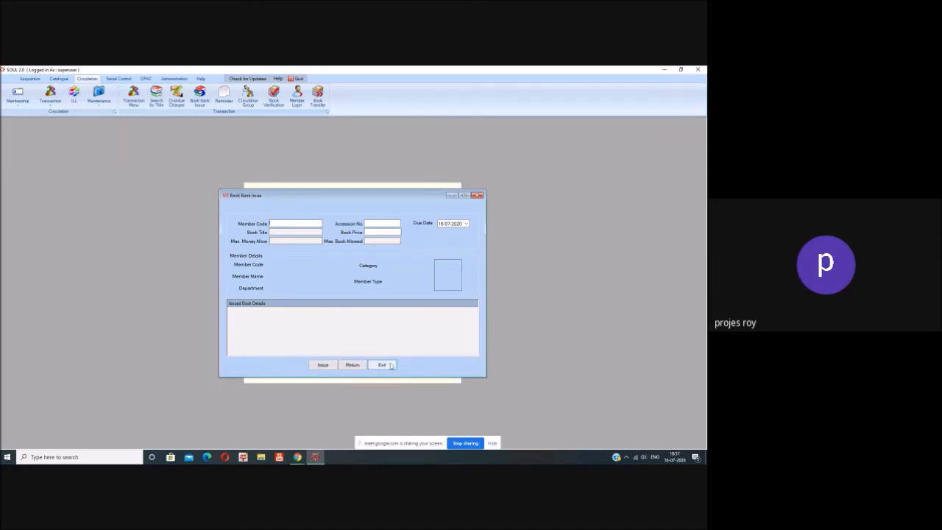
click(466, 223)
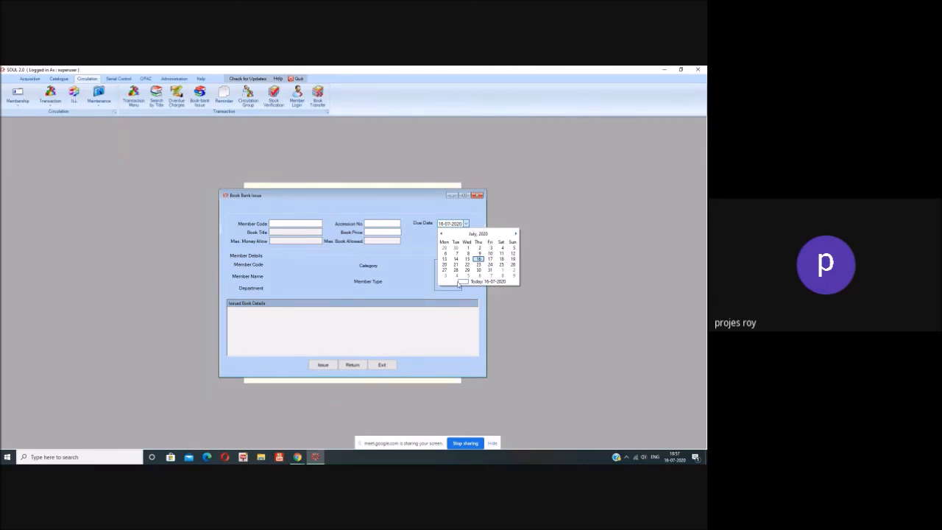
click(384, 366)
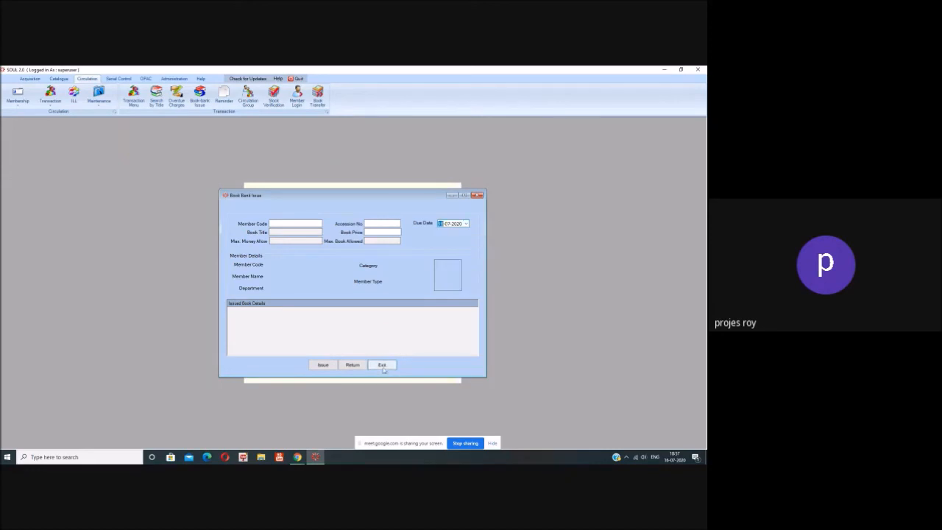
click(383, 366)
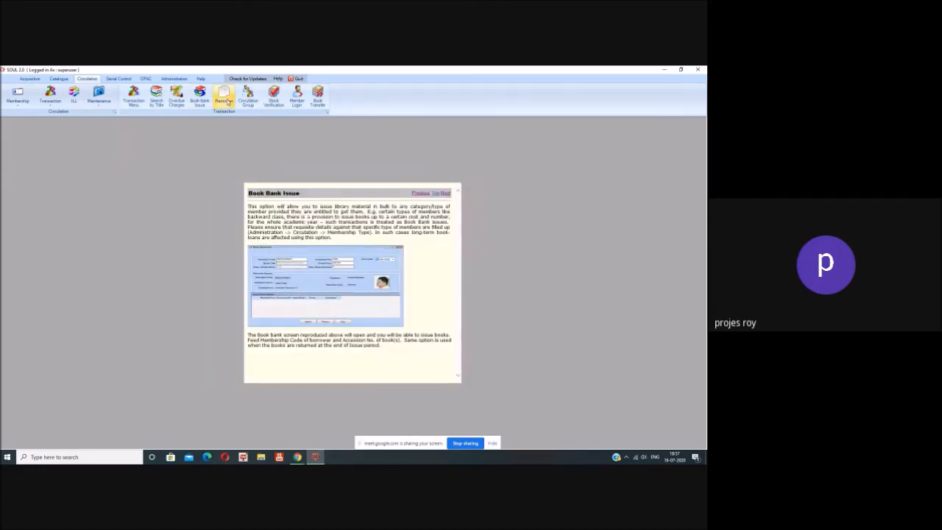
Step: Open Reminder Mail, get past the SQL error and Recall Member report, exit, and open Circulation Group
click(226, 100)
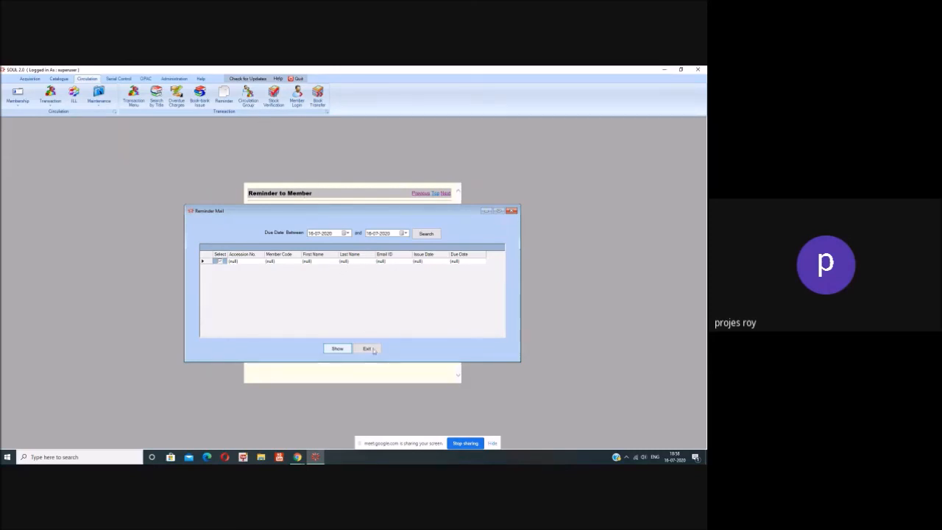
click(372, 350)
click(371, 280)
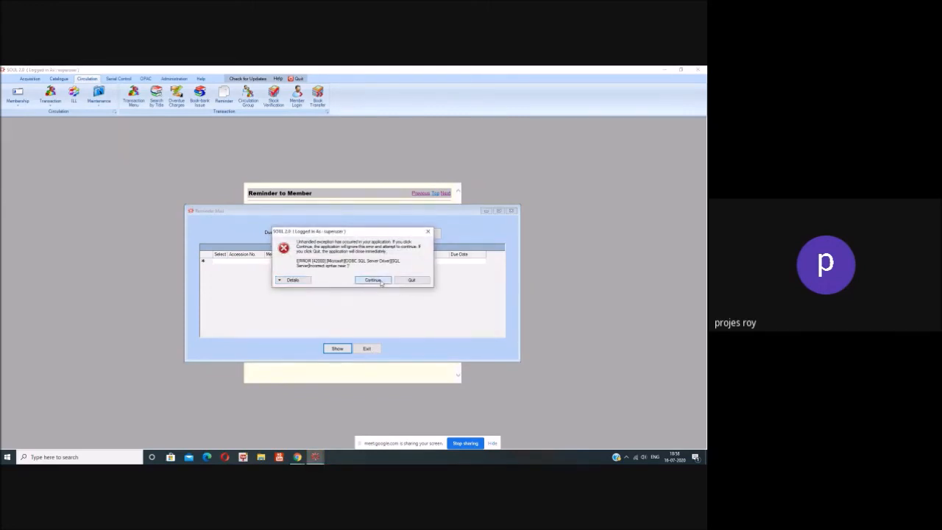
click(507, 152)
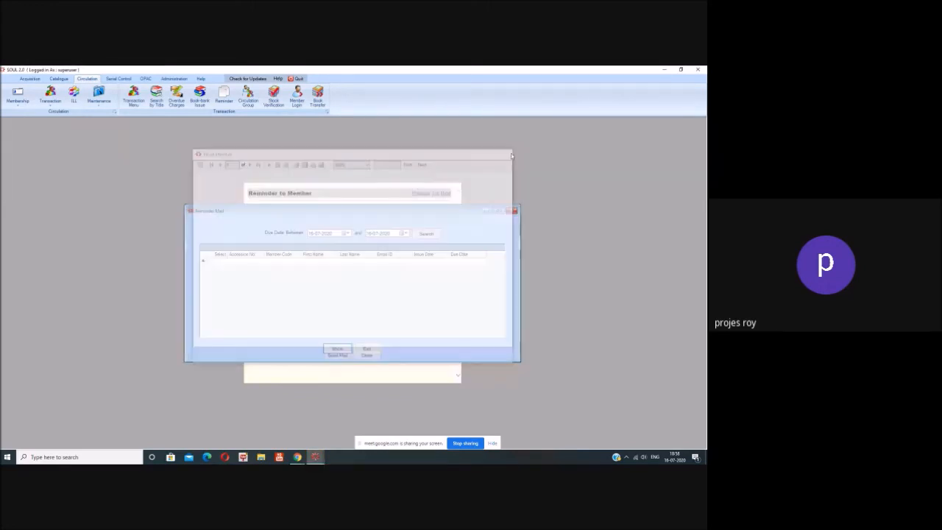
click(368, 348)
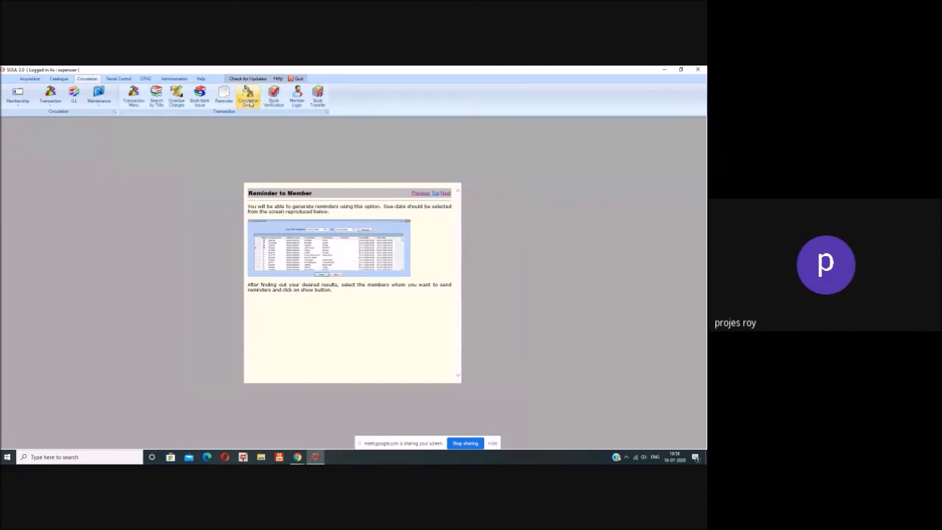
click(250, 103)
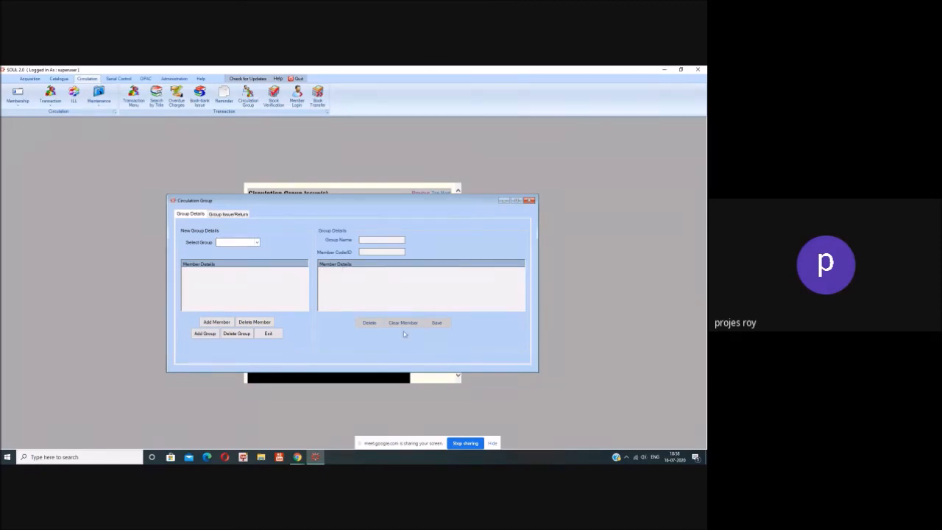
Step: Close the Circulation Group window and bring up the Stock Verification form
click(268, 333)
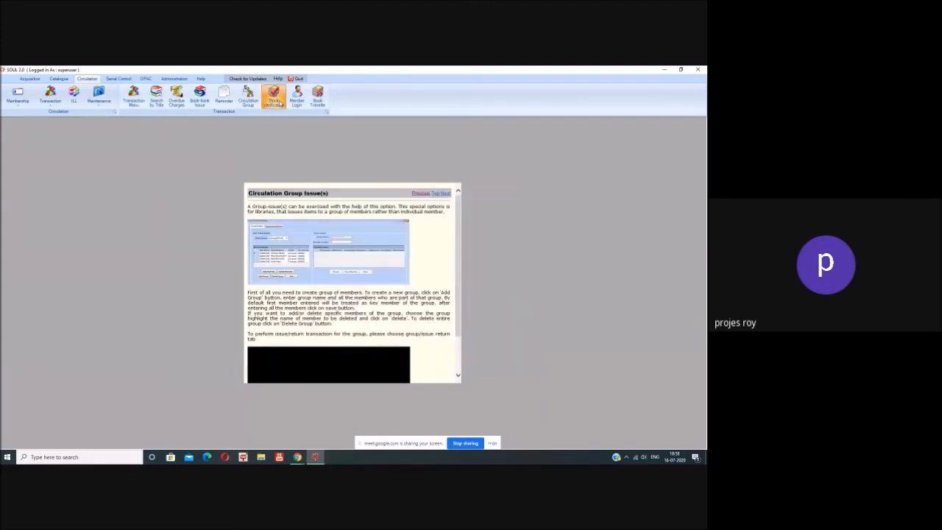
click(281, 104)
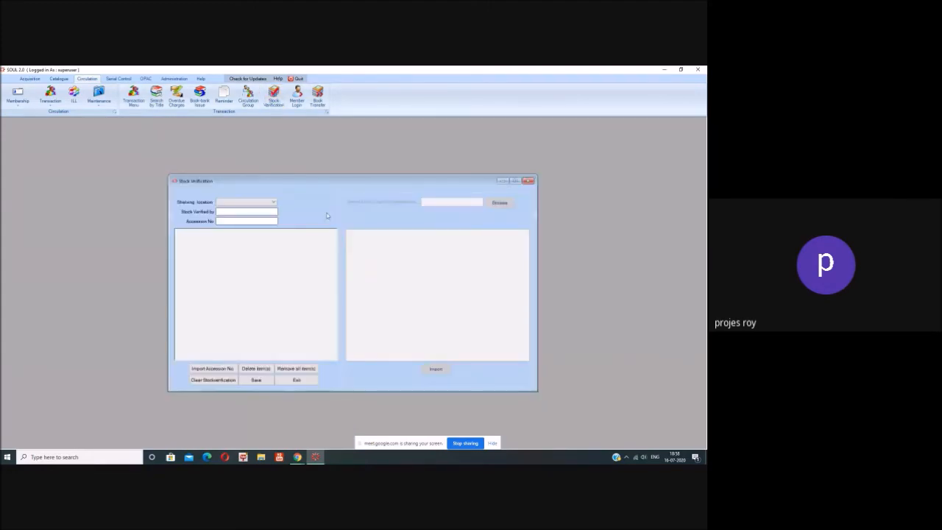
Step: Choose the 5th shelving location, focus the Accession No field, then exit Stock Verification
click(270, 202)
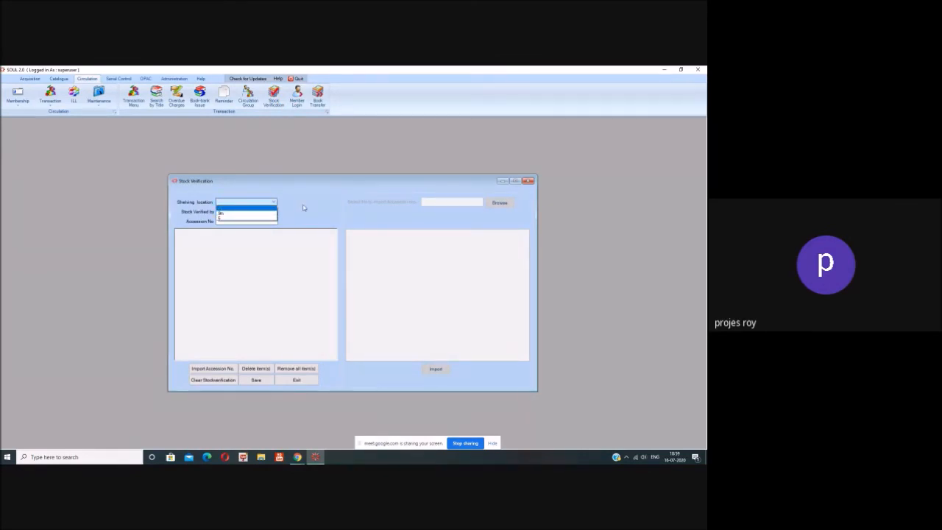
click(220, 213)
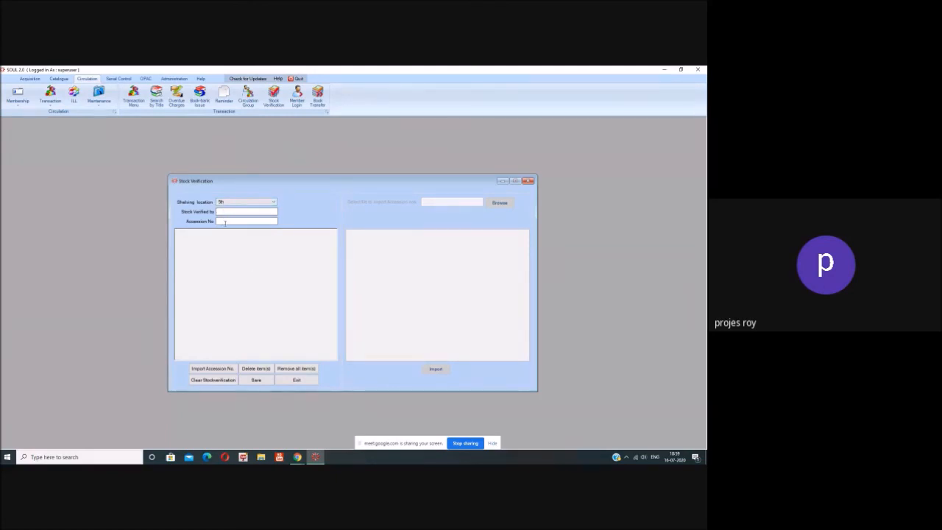
click(226, 223)
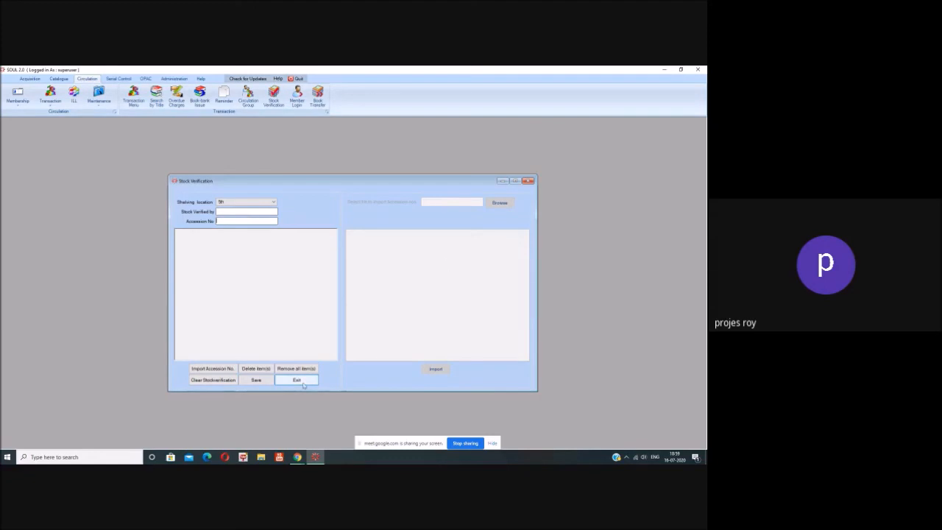
click(303, 381)
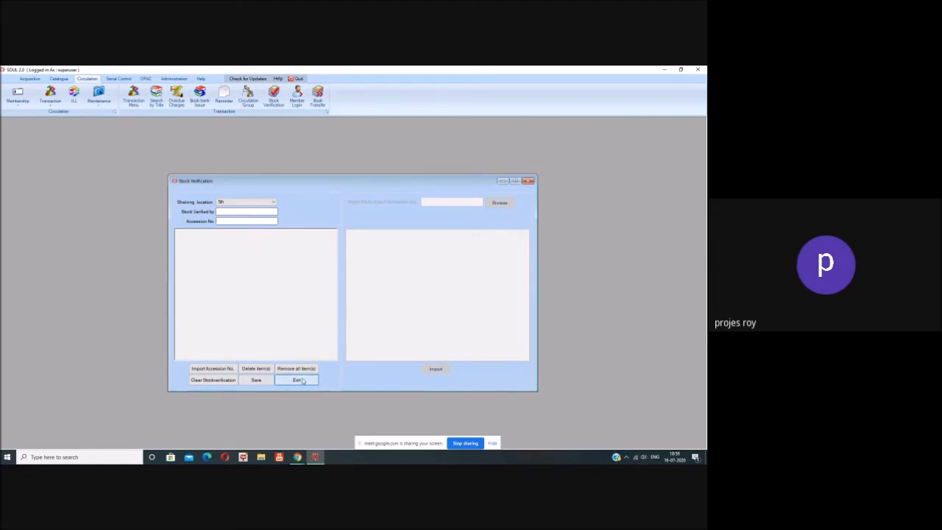
click(296, 97)
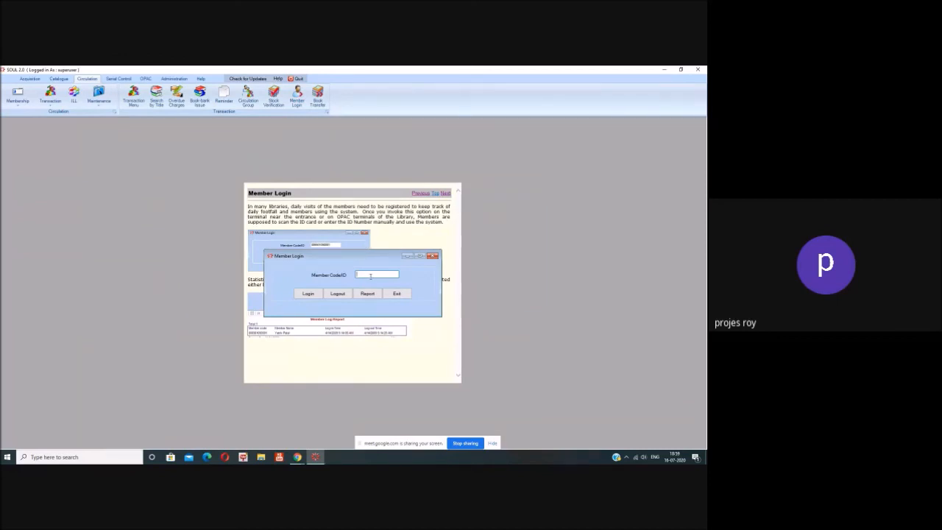
text(0)
text(1PGB)
text(1PGR1)
text(200002)
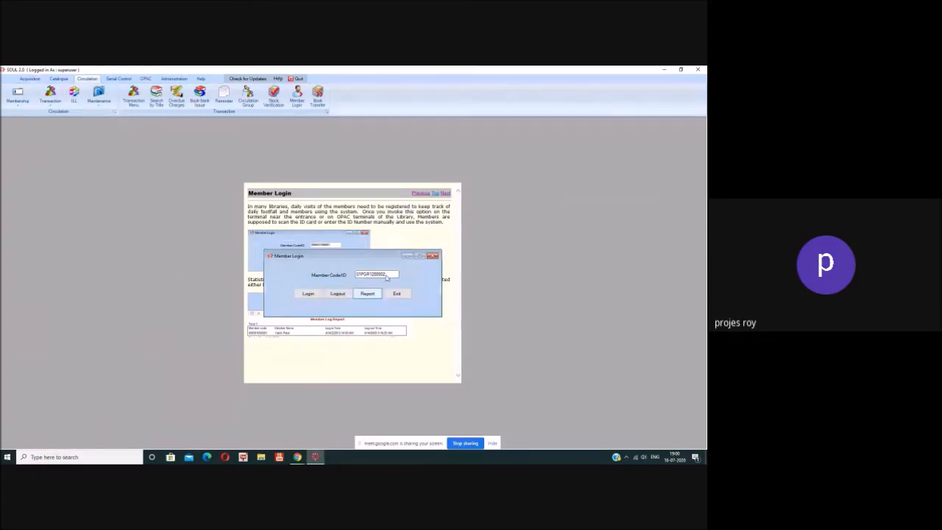
key(Return)
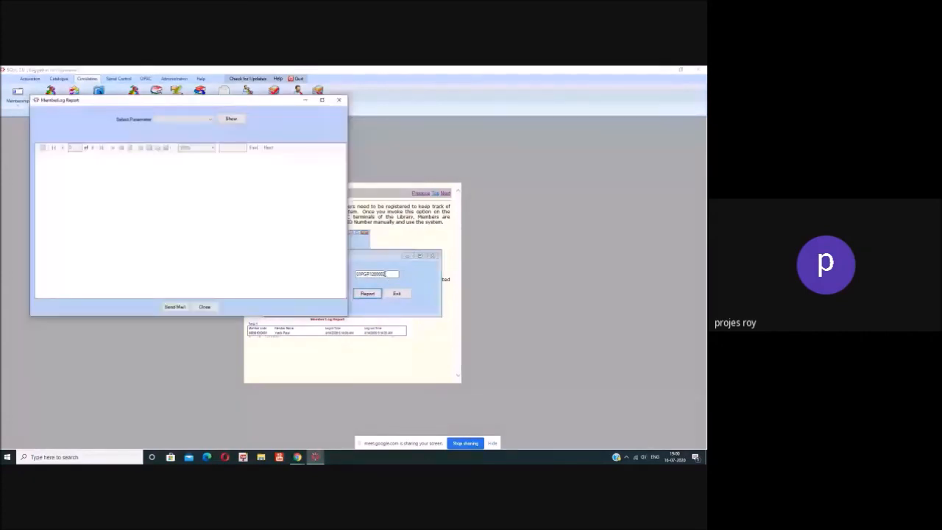
click(209, 118)
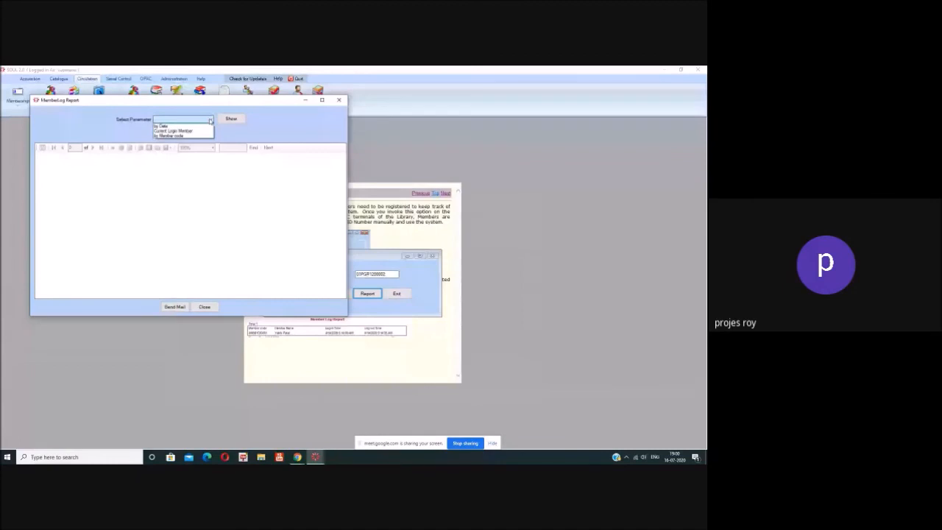
click(165, 126)
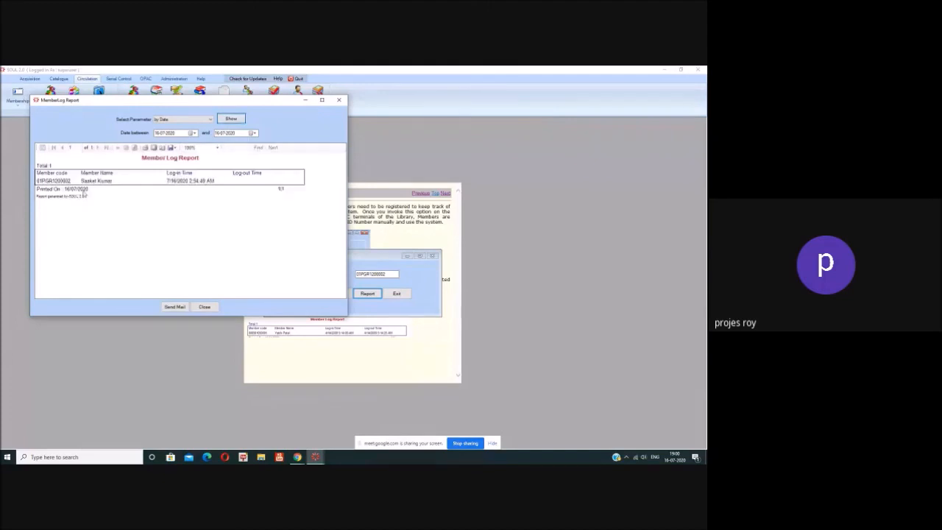
click(213, 308)
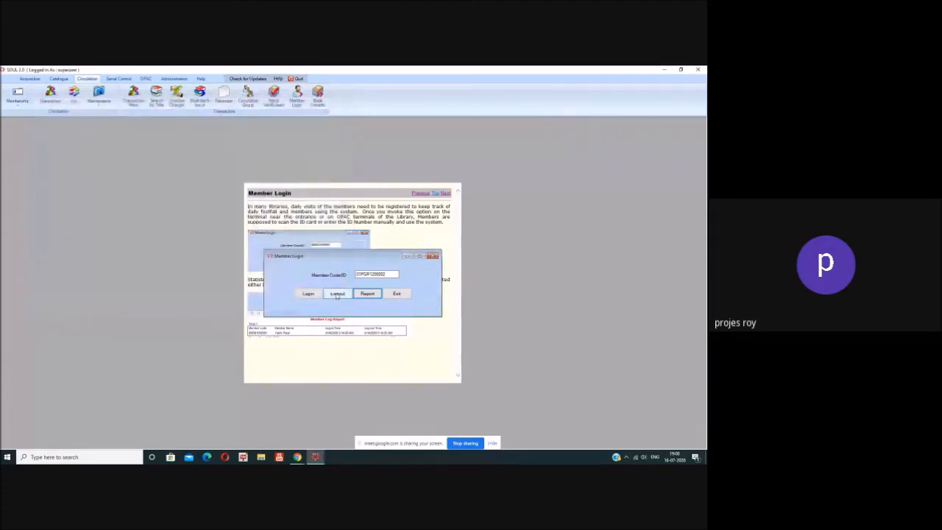
Step: Log the member out, acknowledge the message, and close the Member Login form
click(337, 294)
click(366, 286)
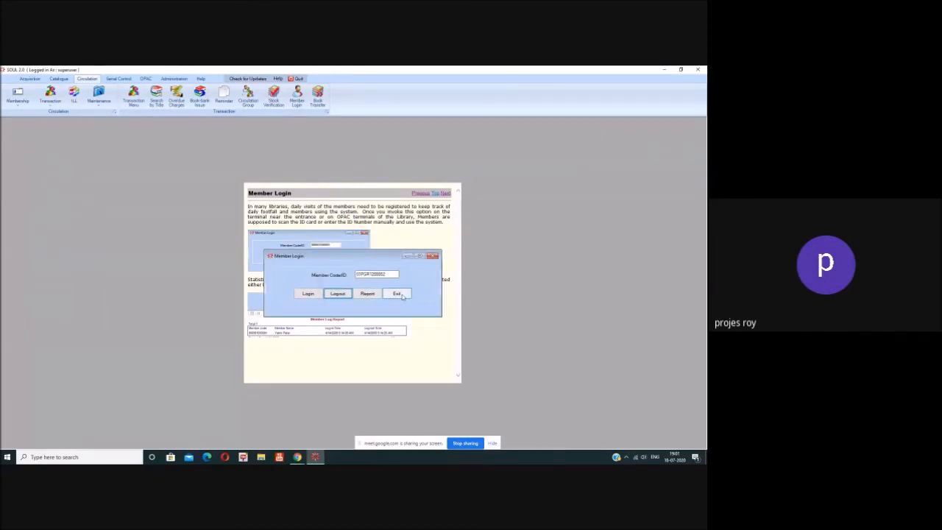
click(398, 294)
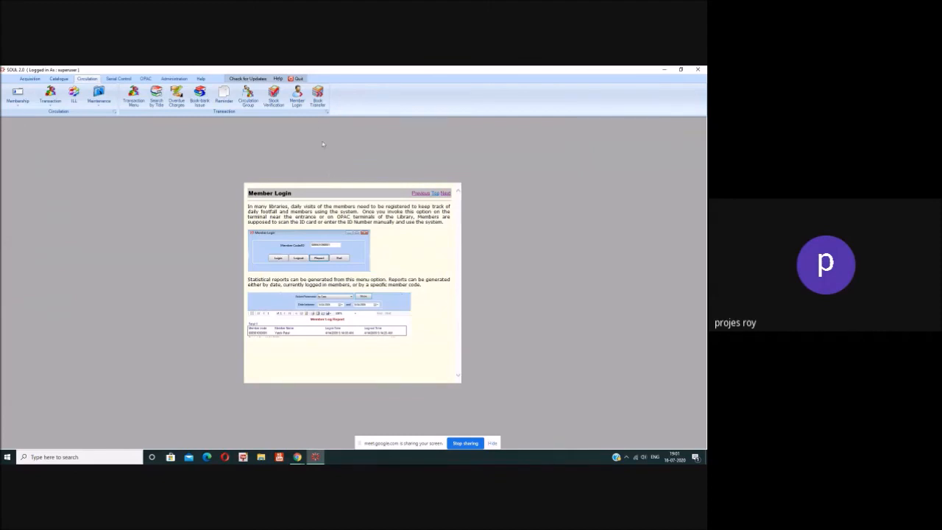
Step: Set Main Library as the Book Transfer source, leaving the destination library unchosen
click(321, 104)
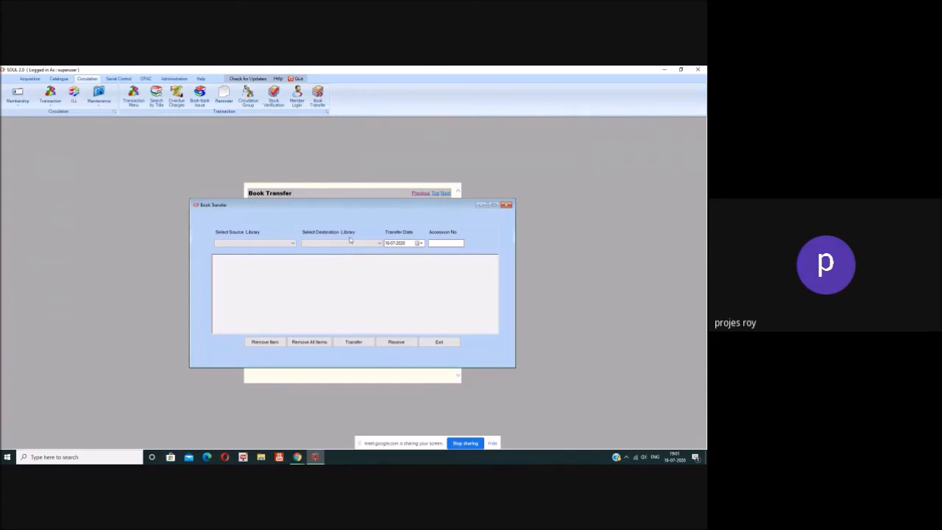
click(294, 244)
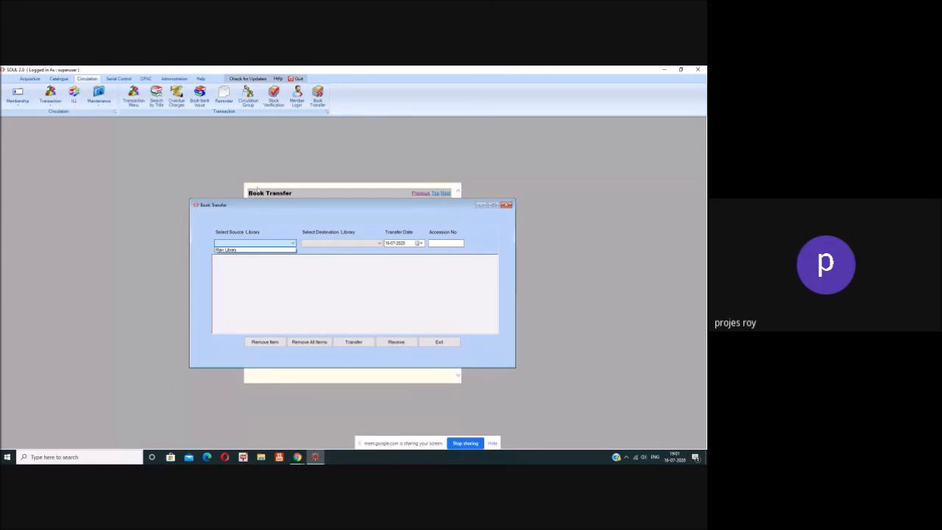
click(247, 250)
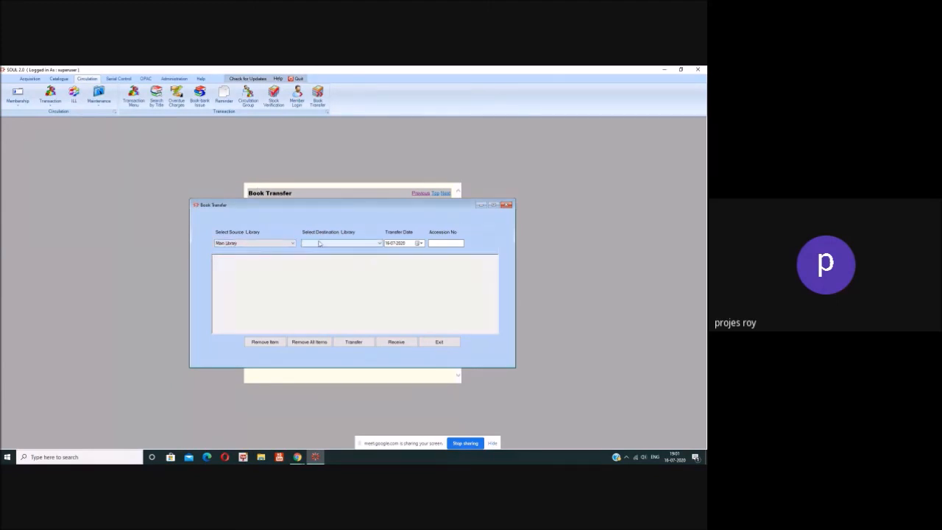
click(320, 243)
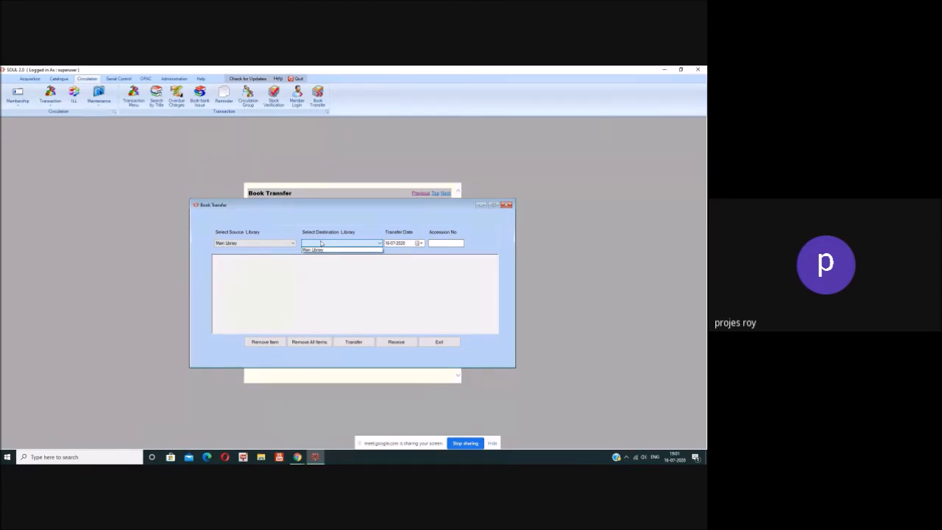
click(321, 243)
click(444, 243)
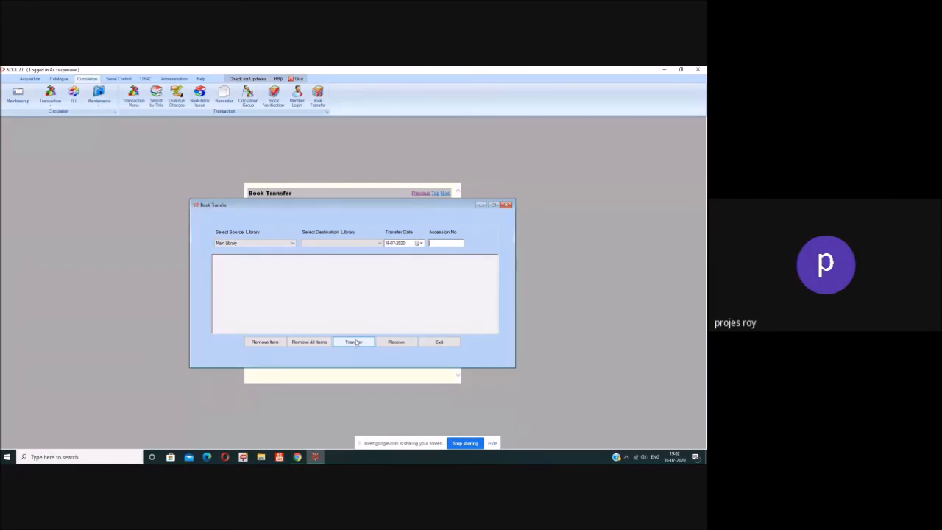
Step: Exit the Book Transfer form after acknowledging the missing library warning
click(439, 342)
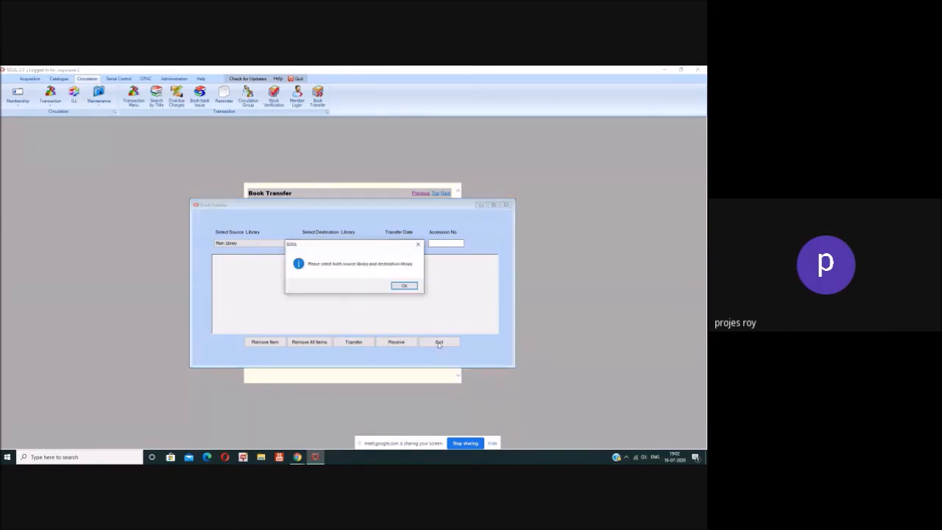
click(405, 286)
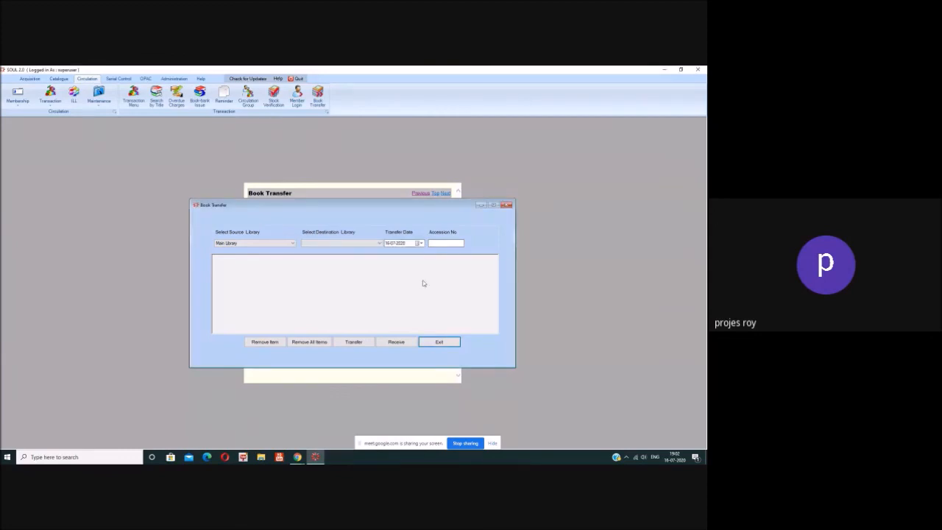
click(439, 343)
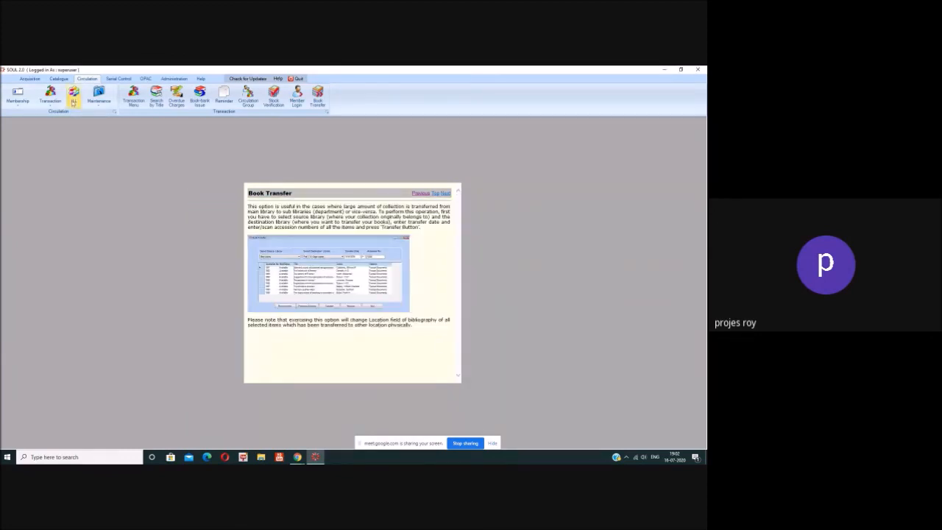